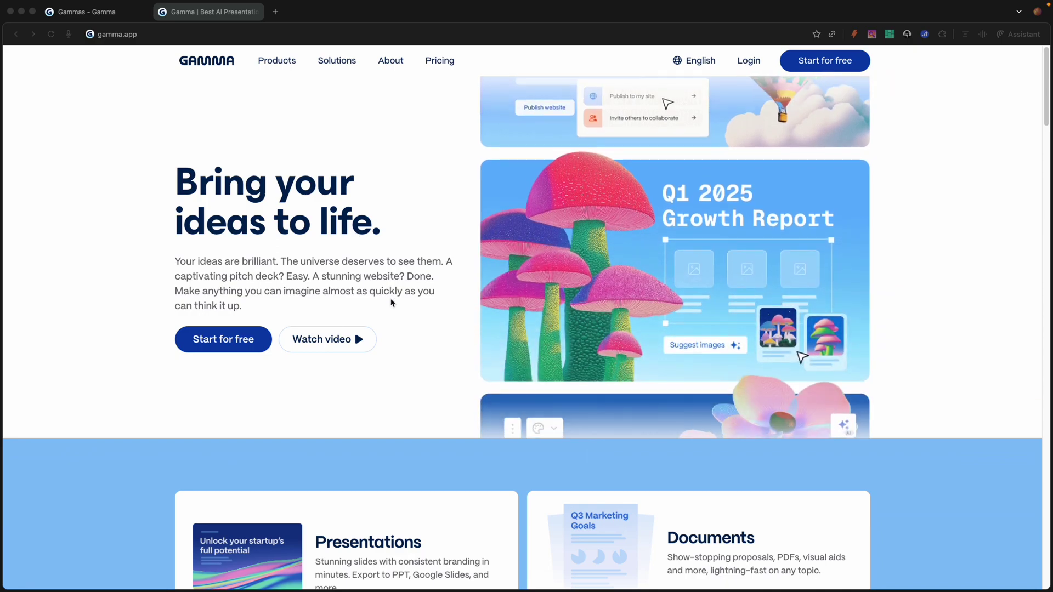
Step: Scroll the gamma.app home page down to the footer, then open the Plans and pricing page
{"action": "scroll", "coordinate": [396, 334], "scroll_direction": "down", "scroll_amount": 5}
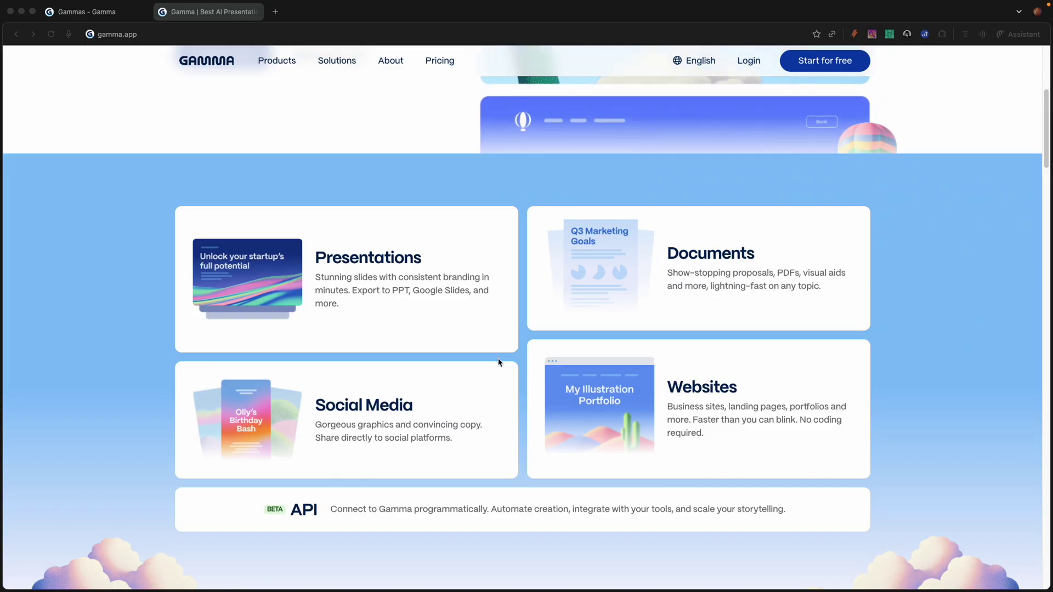
{"action": "scroll", "coordinate": [499, 362], "scroll_direction": "down", "scroll_amount": 5}
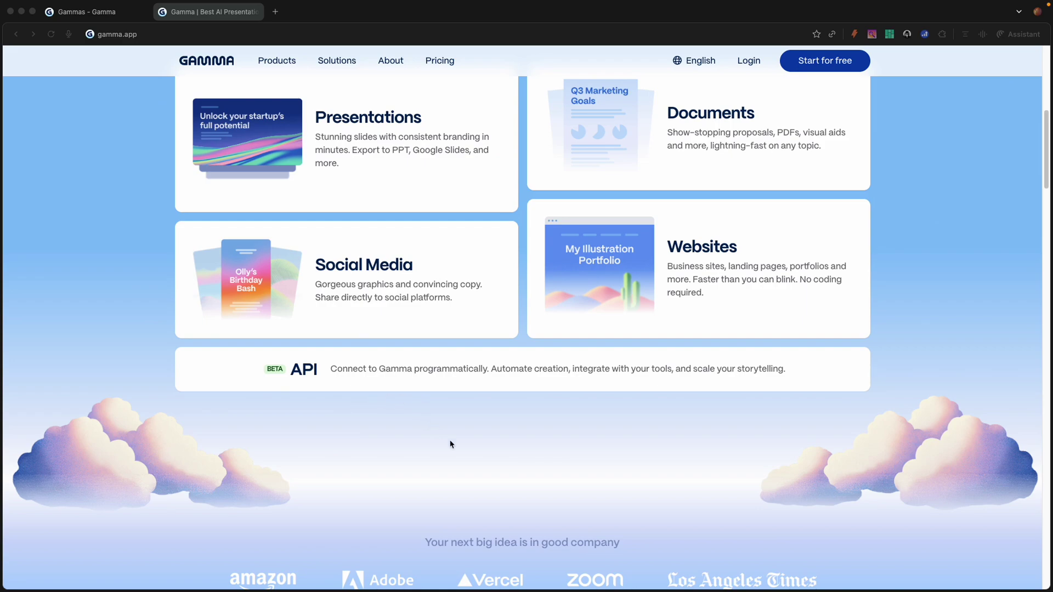
{"action": "scroll", "coordinate": [451, 444], "scroll_direction": "down", "scroll_amount": 10}
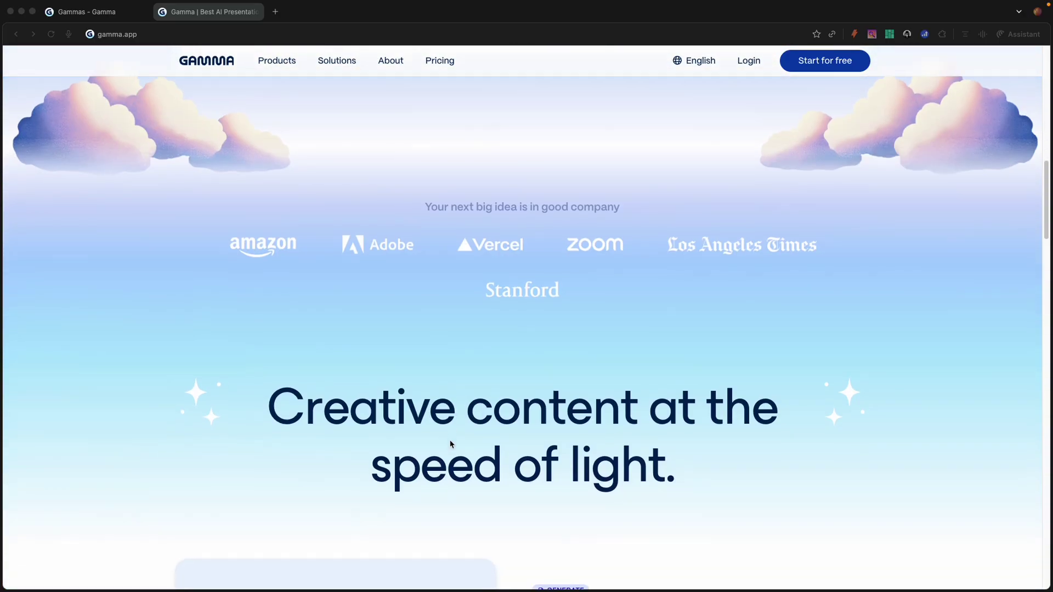
{"action": "scroll", "coordinate": [451, 444], "scroll_direction": "down", "scroll_amount": 3}
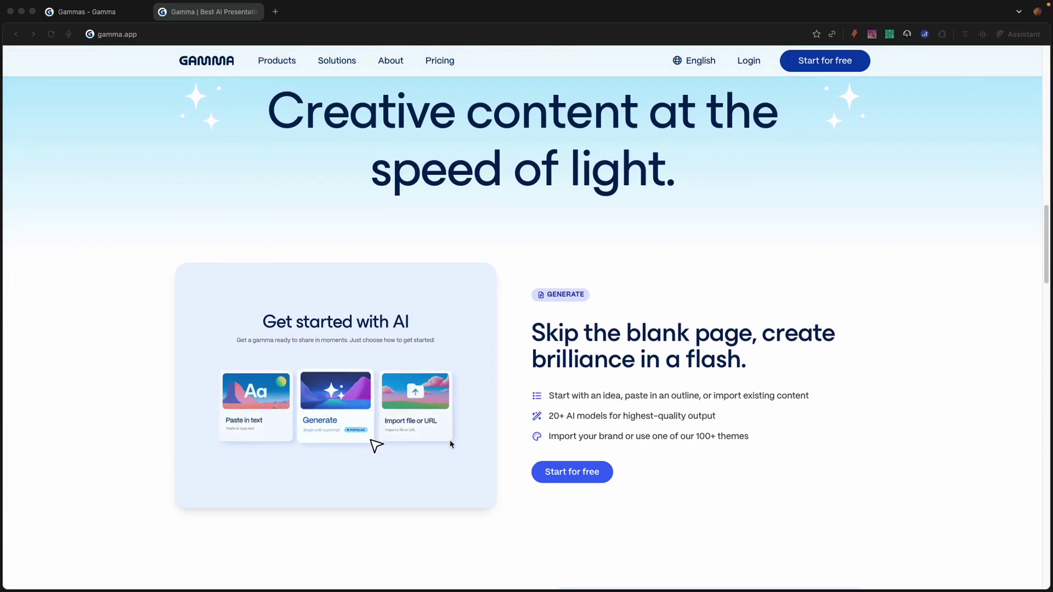
{"action": "scroll", "coordinate": [451, 445], "scroll_direction": "down", "scroll_amount": 2}
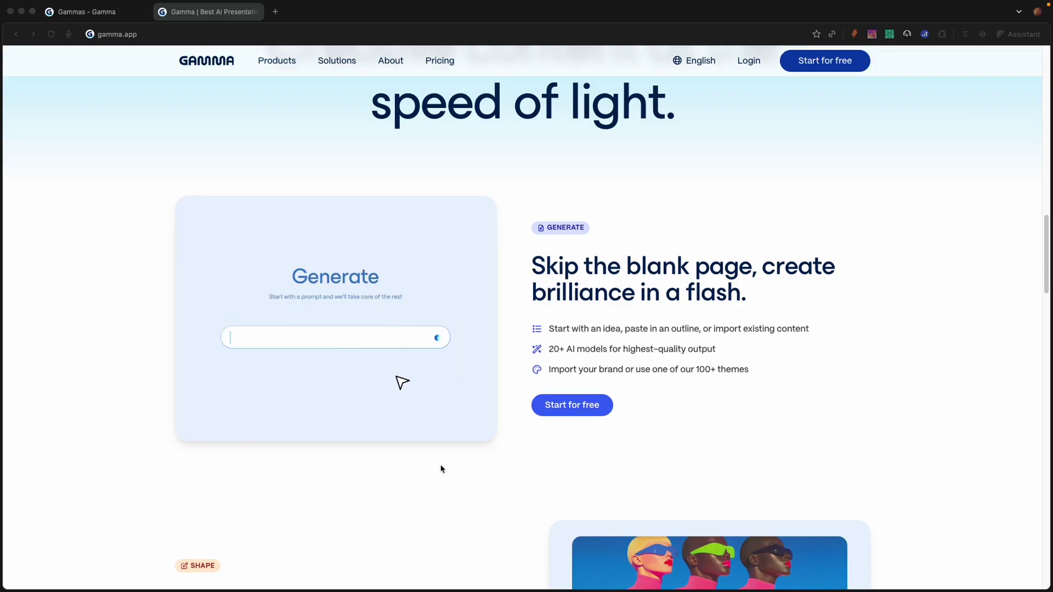
{"action": "scroll", "coordinate": [441, 469], "scroll_direction": "down", "scroll_amount": 5}
{"action": "scroll", "coordinate": [441, 469], "scroll_direction": "down", "scroll_amount": 12}
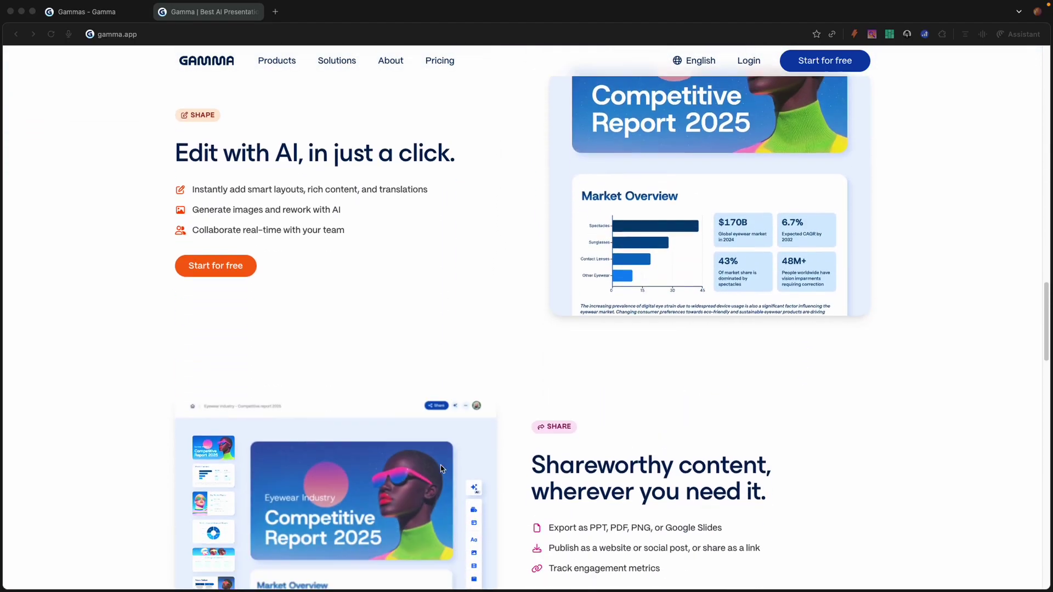
{"action": "scroll", "coordinate": [460, 464], "scroll_direction": "down", "scroll_amount": 4}
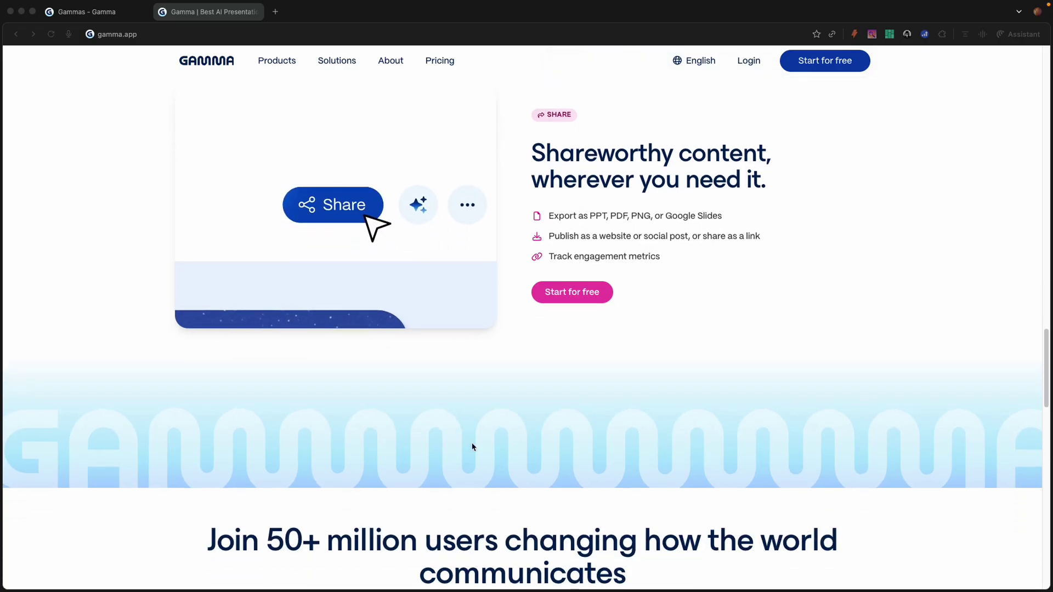
{"action": "scroll", "coordinate": [632, 336], "scroll_direction": "down", "scroll_amount": 5}
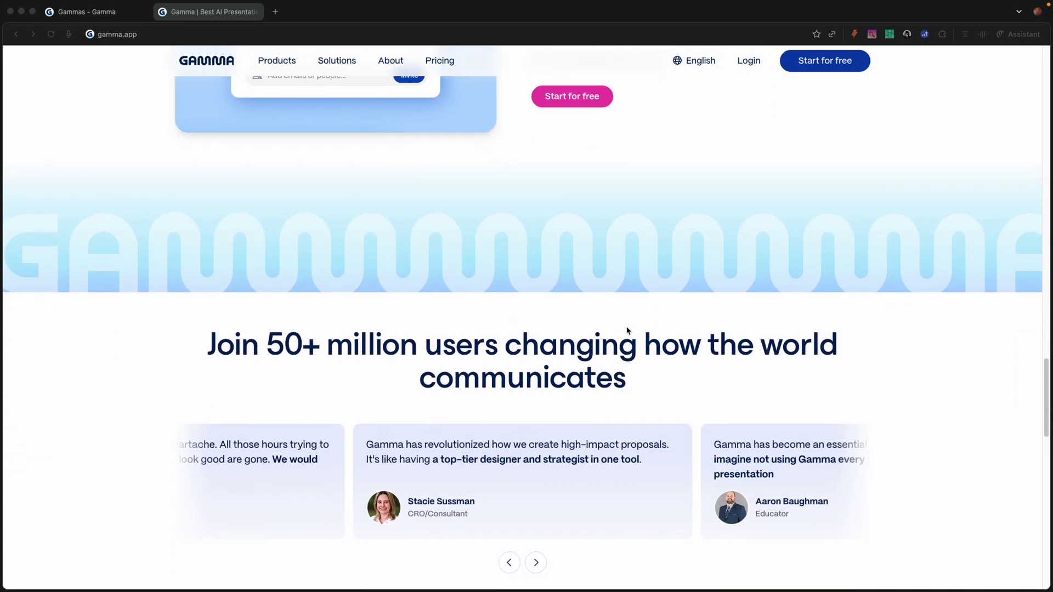
{"action": "scroll", "coordinate": [713, 297], "scroll_direction": "down", "scroll_amount": 2}
{"action": "scroll", "coordinate": [715, 307], "scroll_direction": "down", "scroll_amount": 13}
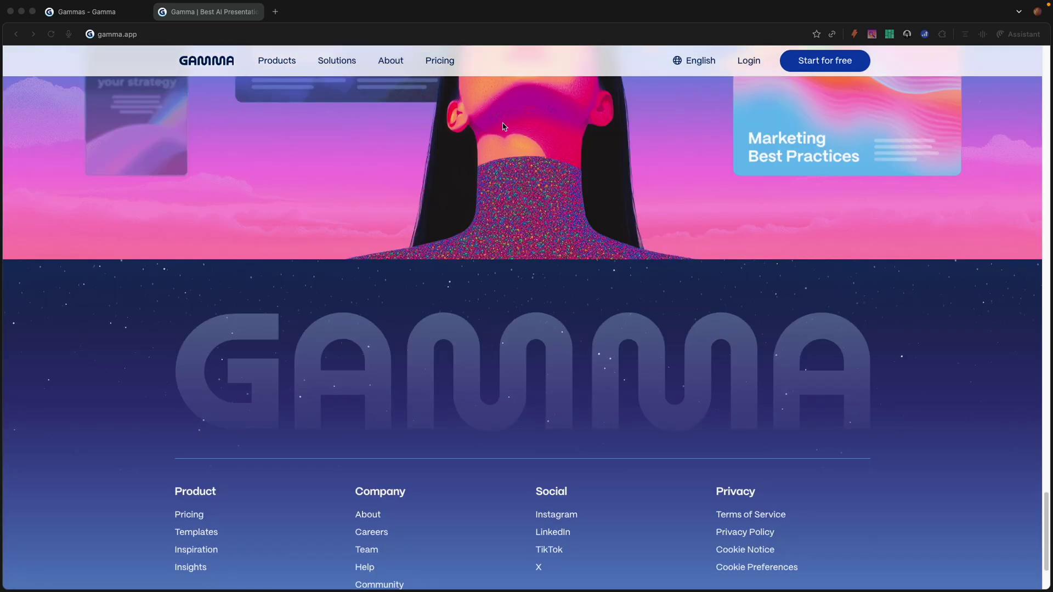
{"action": "left_click", "coordinate": [439, 59]}
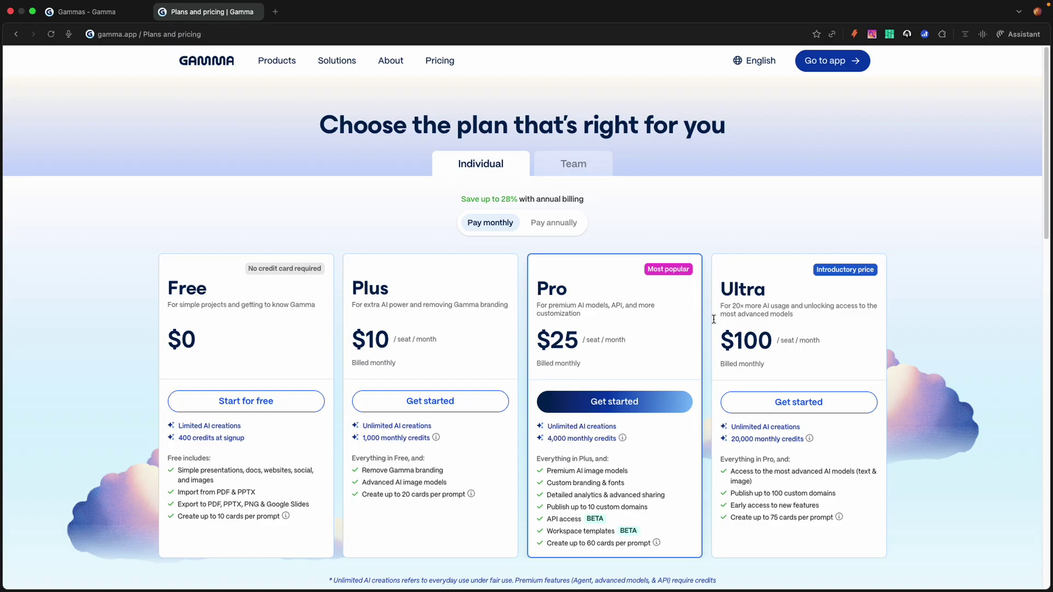
Step: Switch the pricing to annual billing, showing Plus at $8 and Pro at $18 per seat
{"action": "left_click", "coordinate": [550, 228]}
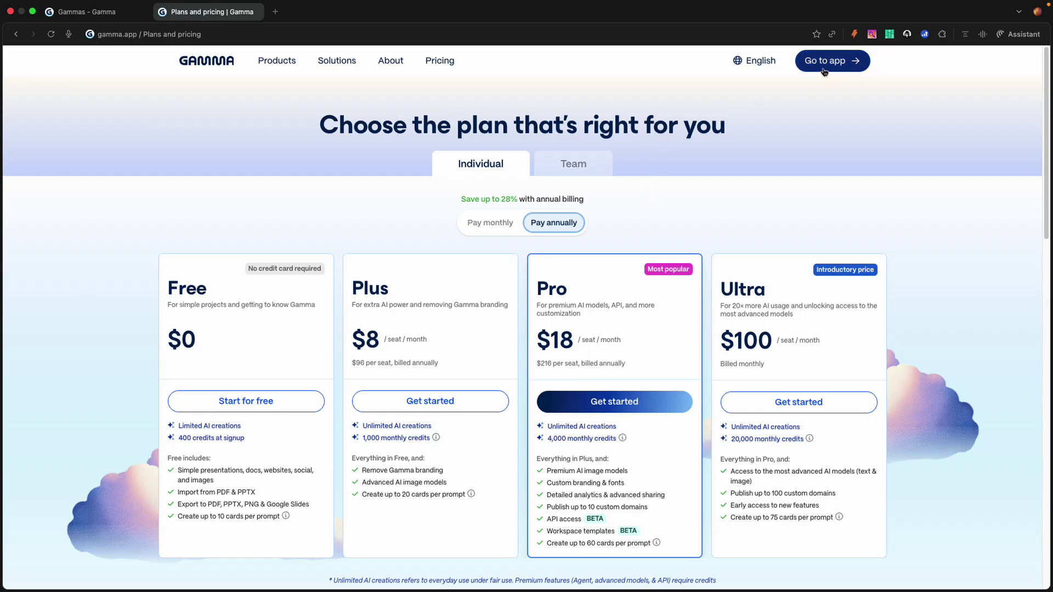
Step: Go into the Gamma app workspace
{"action": "left_click", "coordinate": [825, 61]}
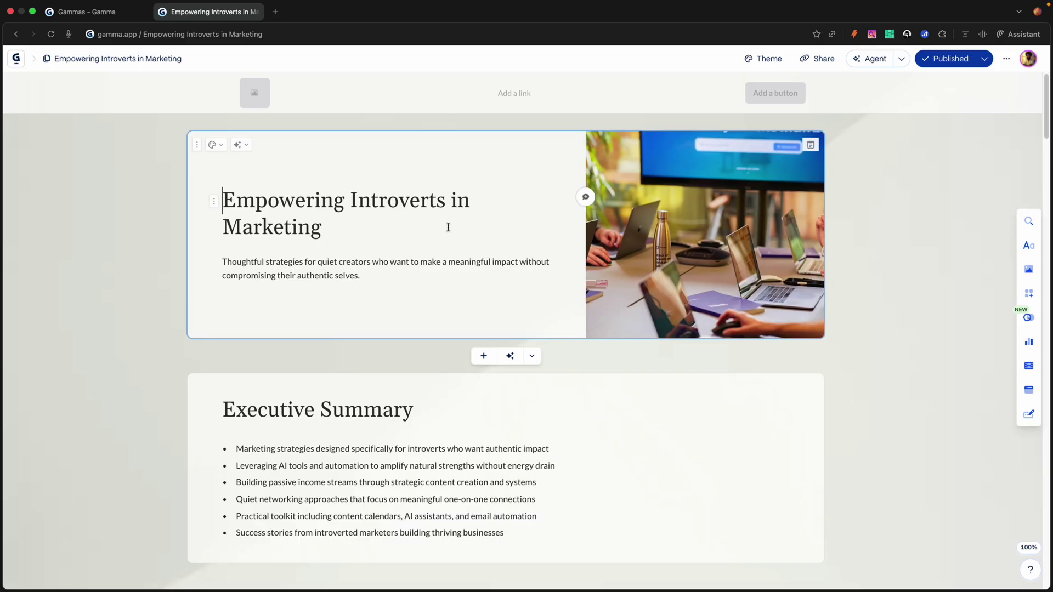
Step: Scroll the Empowering Introverts cards to Start Your Journey Today and open the Get Started link settings
{"action": "scroll", "coordinate": [440, 228], "scroll_direction": "down", "scroll_amount": 2}
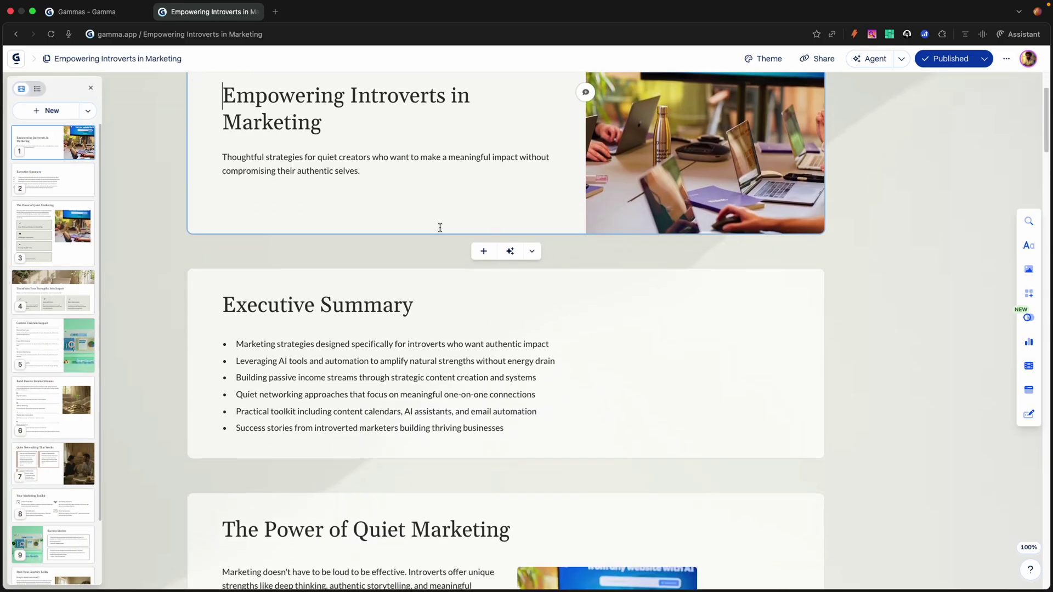
{"action": "scroll", "coordinate": [440, 228], "scroll_direction": "down", "scroll_amount": 8}
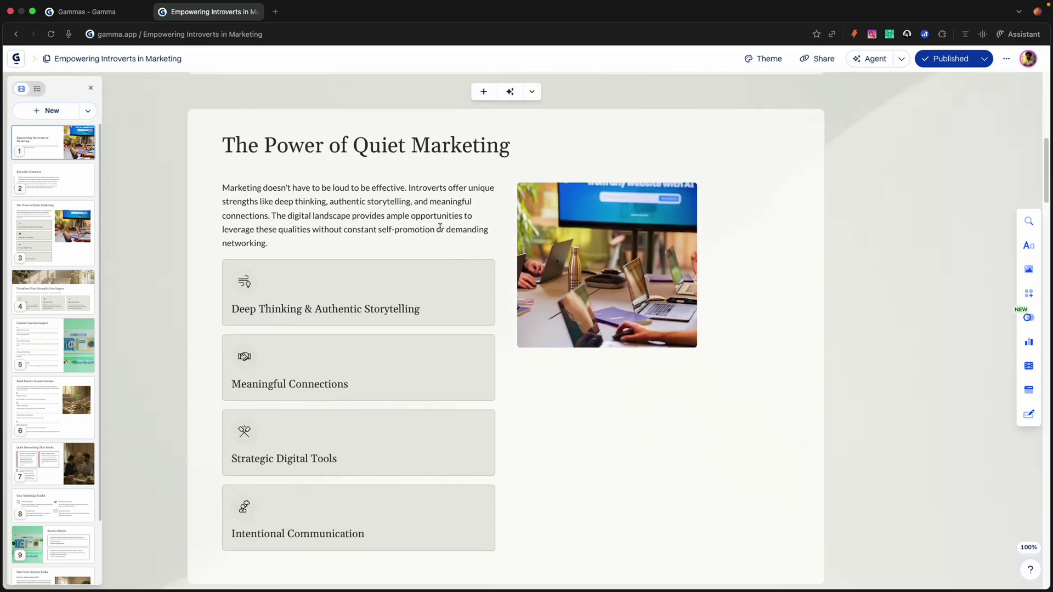
{"action": "scroll", "coordinate": [440, 227], "scroll_direction": "down", "scroll_amount": 12}
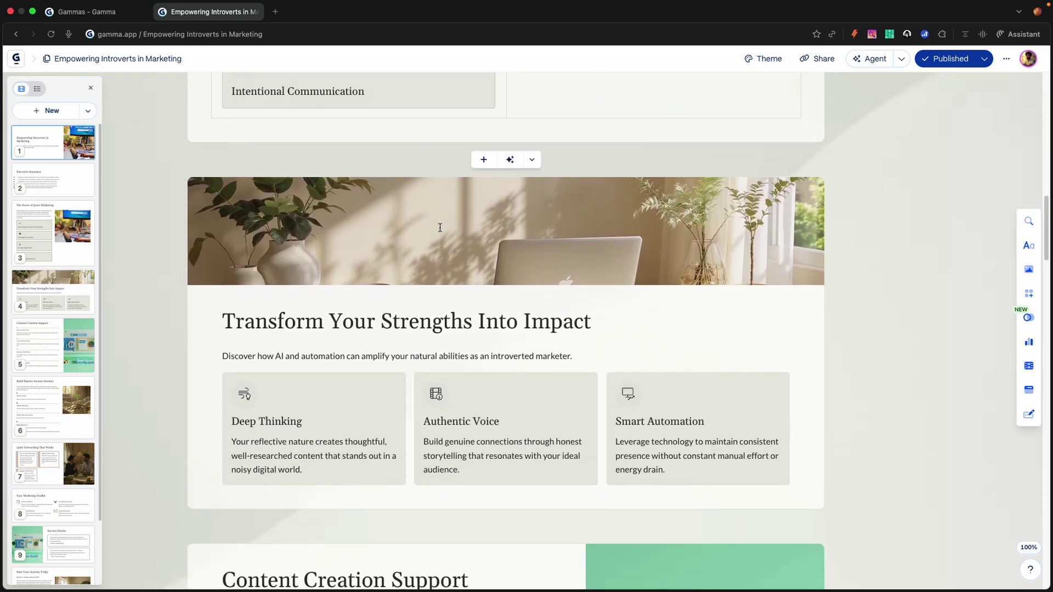
{"action": "scroll", "coordinate": [440, 227], "scroll_direction": "down", "scroll_amount": 6}
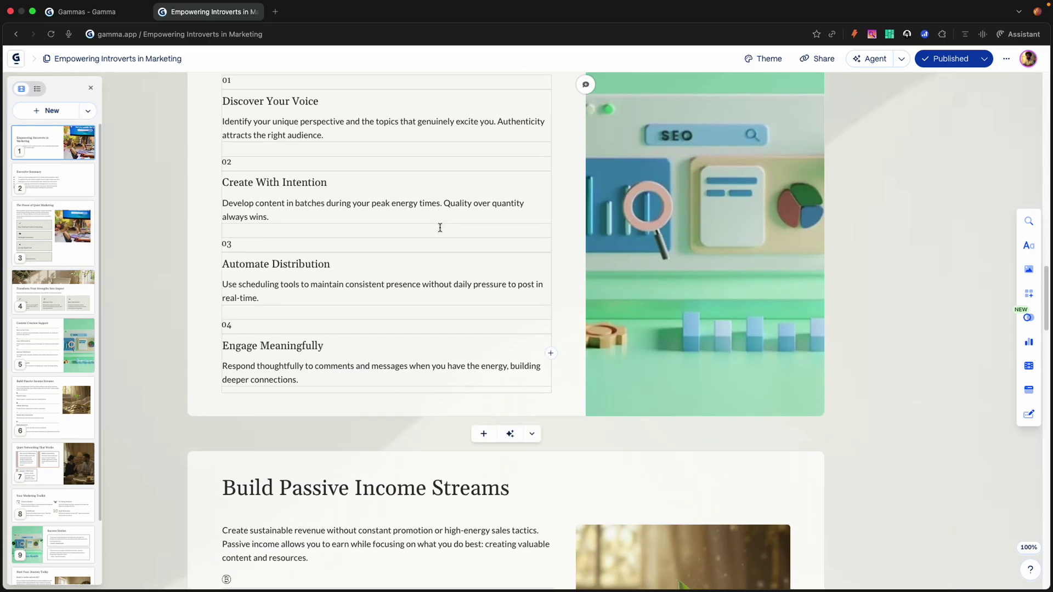
{"action": "scroll", "coordinate": [440, 228], "scroll_direction": "down", "scroll_amount": 7}
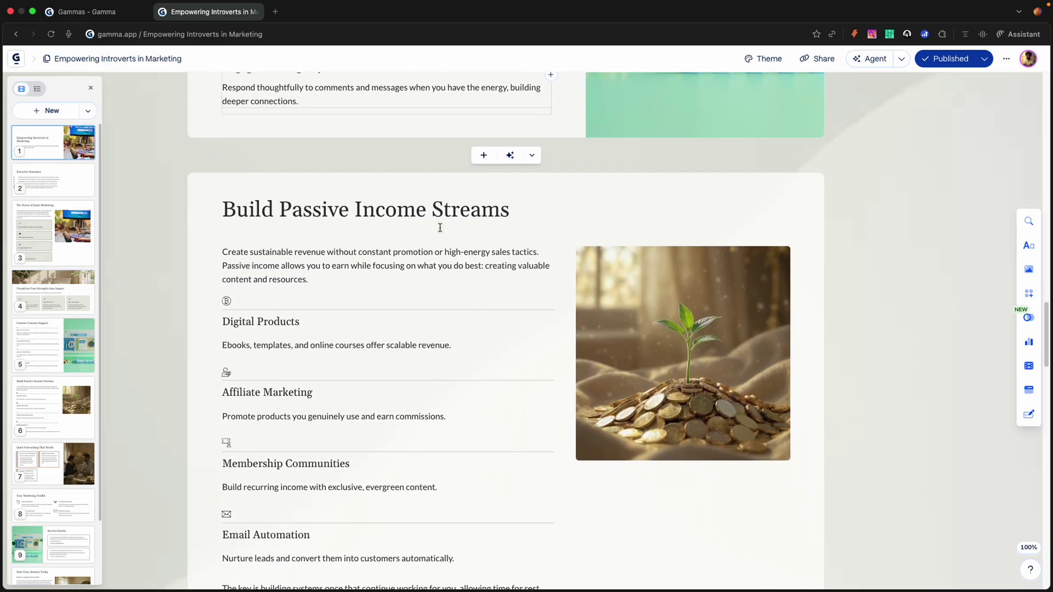
{"action": "scroll", "coordinate": [440, 228], "scroll_direction": "down", "scroll_amount": 13}
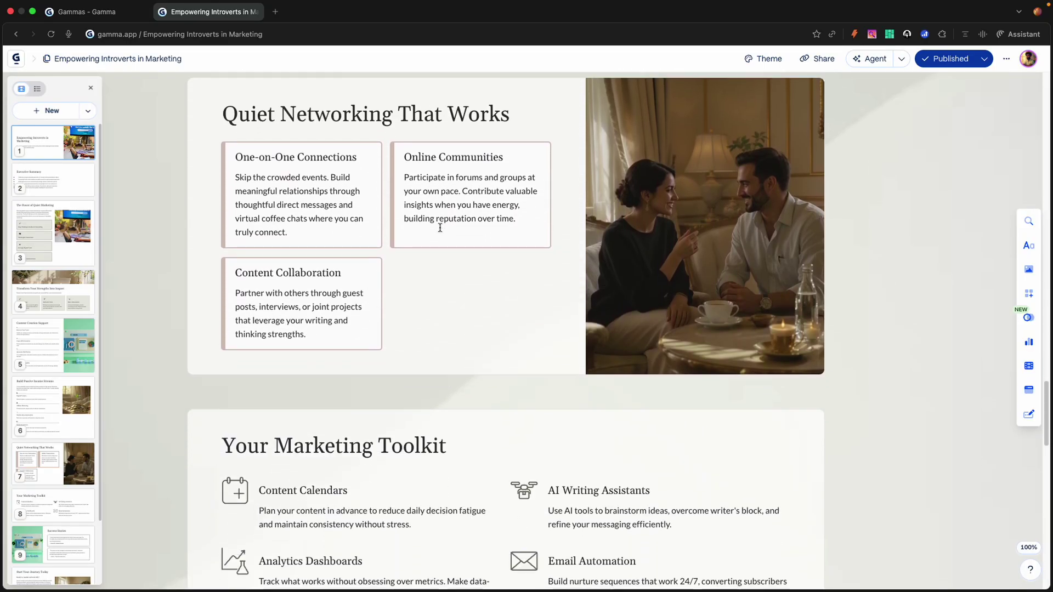
{"action": "scroll", "coordinate": [440, 227], "scroll_direction": "down", "scroll_amount": 10}
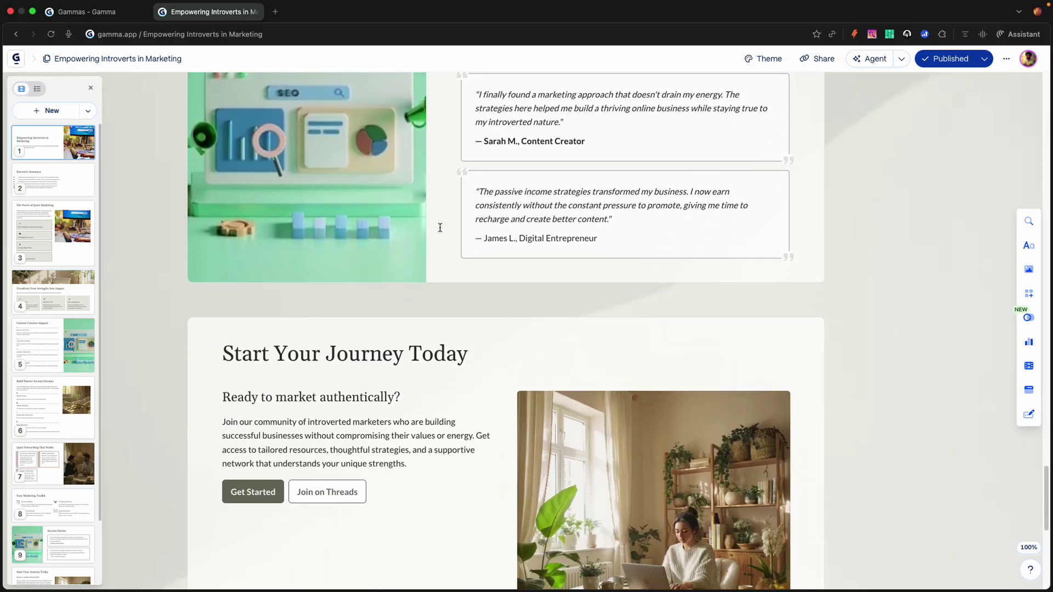
{"action": "scroll", "coordinate": [440, 228], "scroll_direction": "down", "scroll_amount": 2}
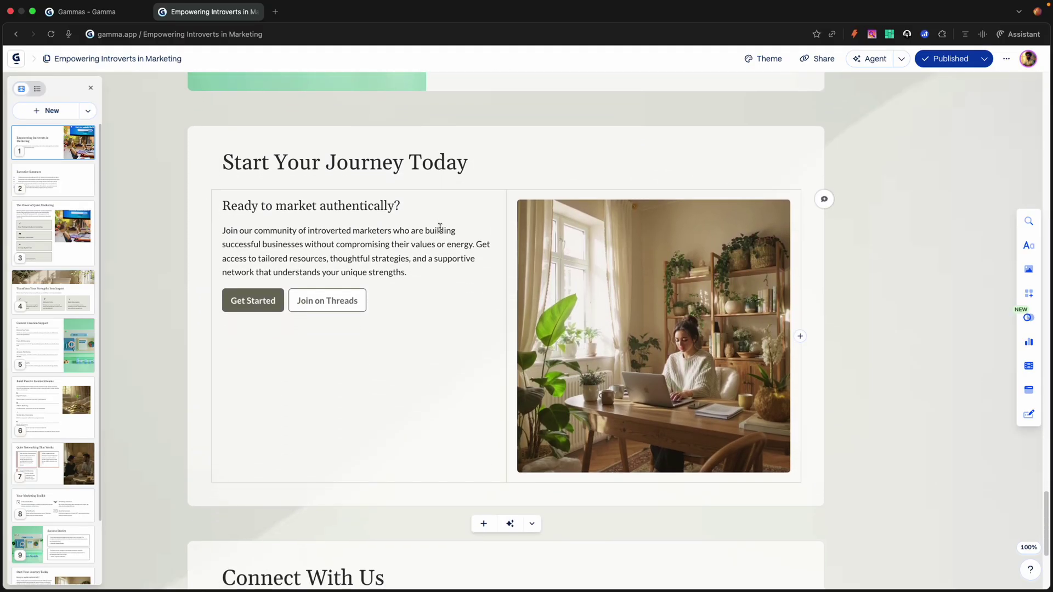
{"action": "left_click", "coordinate": [252, 301]}
Step: Inspect the Get Started and Join on Threads link URLs, leaving the Threads address unchanged
{"action": "left_click", "coordinate": [266, 178]}
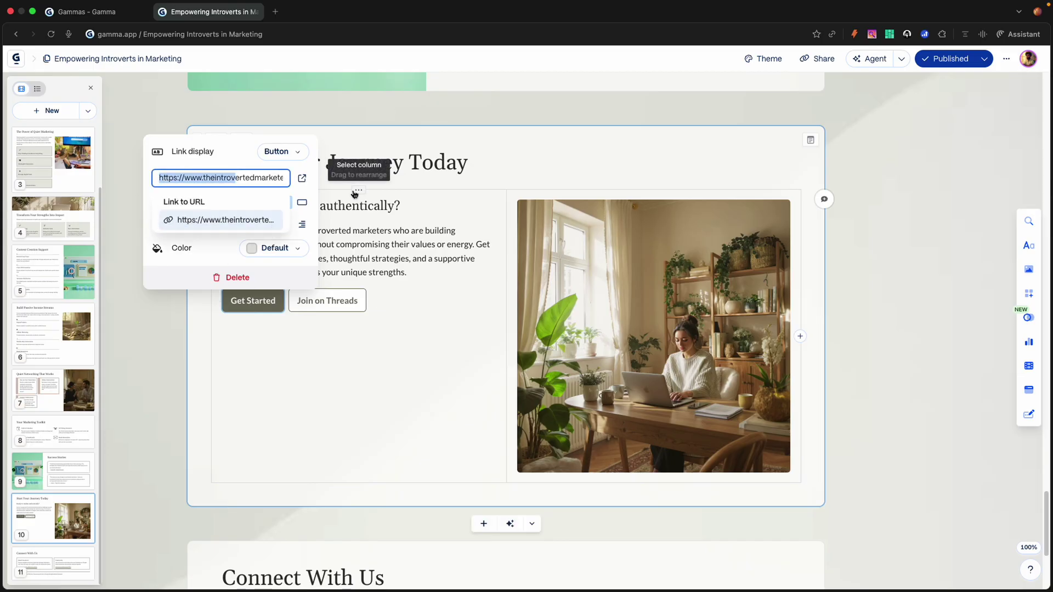
{"action": "left_click", "coordinate": [320, 307]}
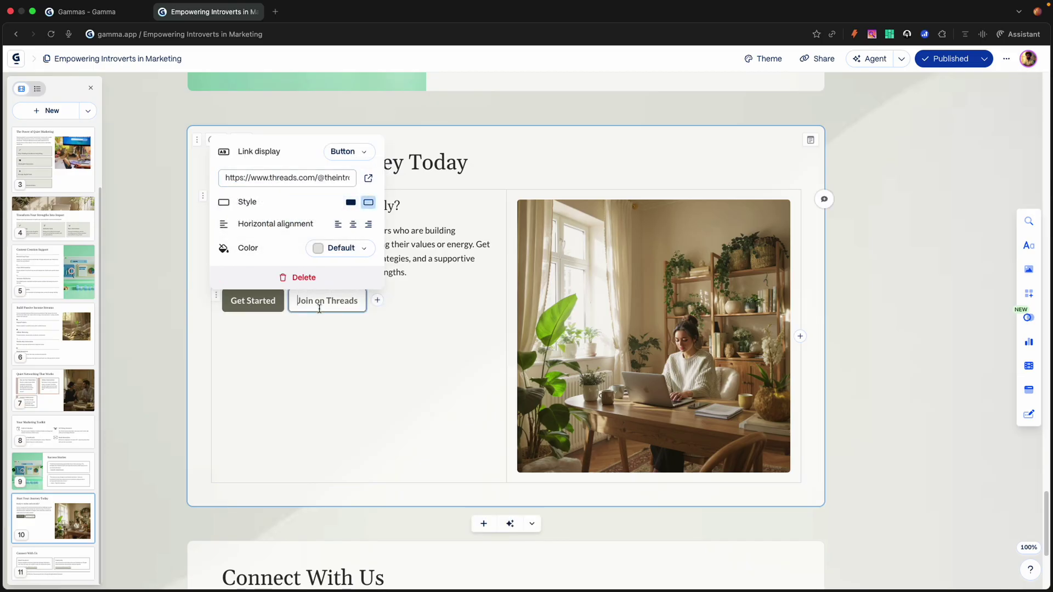
{"action": "left_click", "coordinate": [287, 178]}
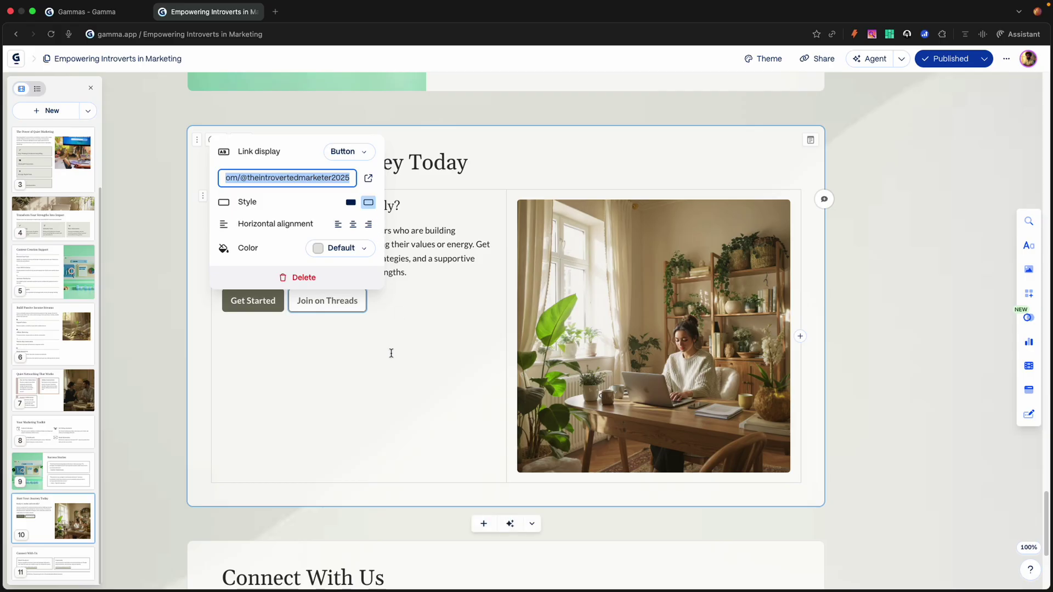
{"action": "key", "text": "Return"}
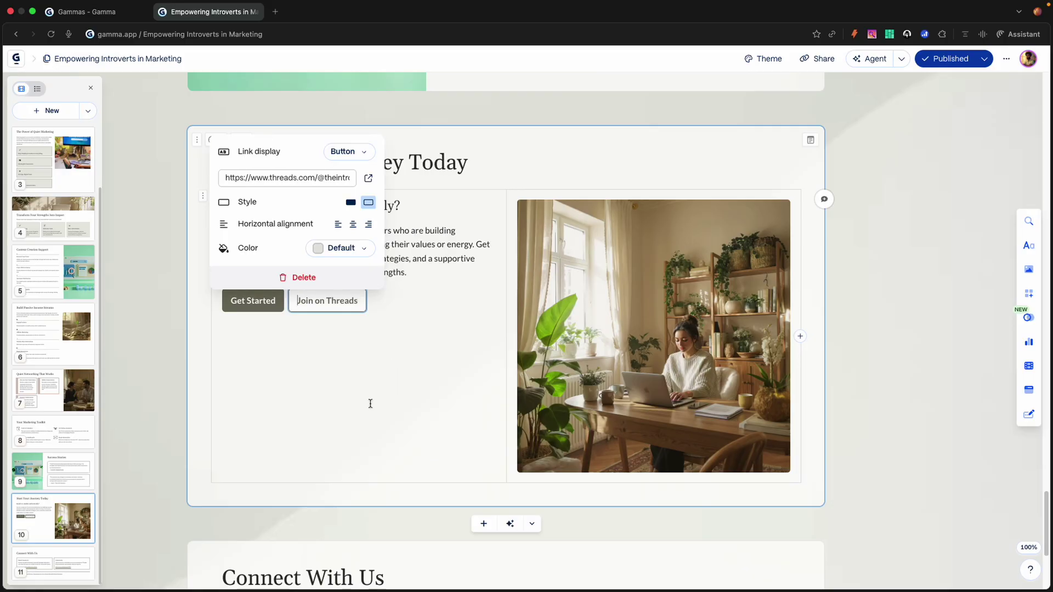
{"action": "scroll", "coordinate": [460, 422], "scroll_direction": "down", "scroll_amount": 4}
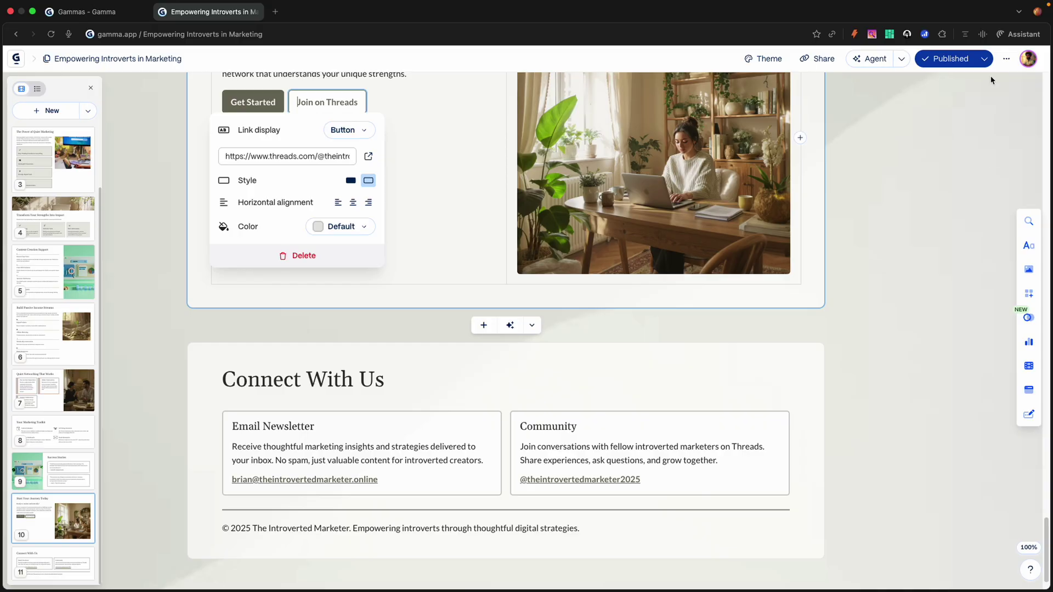
Step: Preview the Empowering Introverts site as visitors see it from the publishing options
{"action": "left_click", "coordinate": [986, 60]}
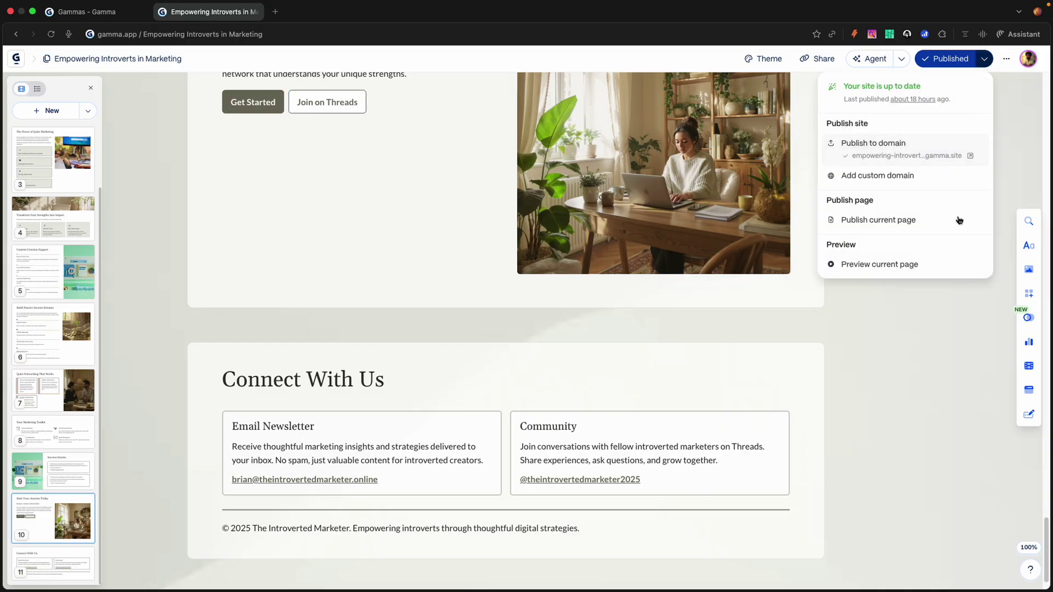
{"action": "left_click", "coordinate": [888, 268]}
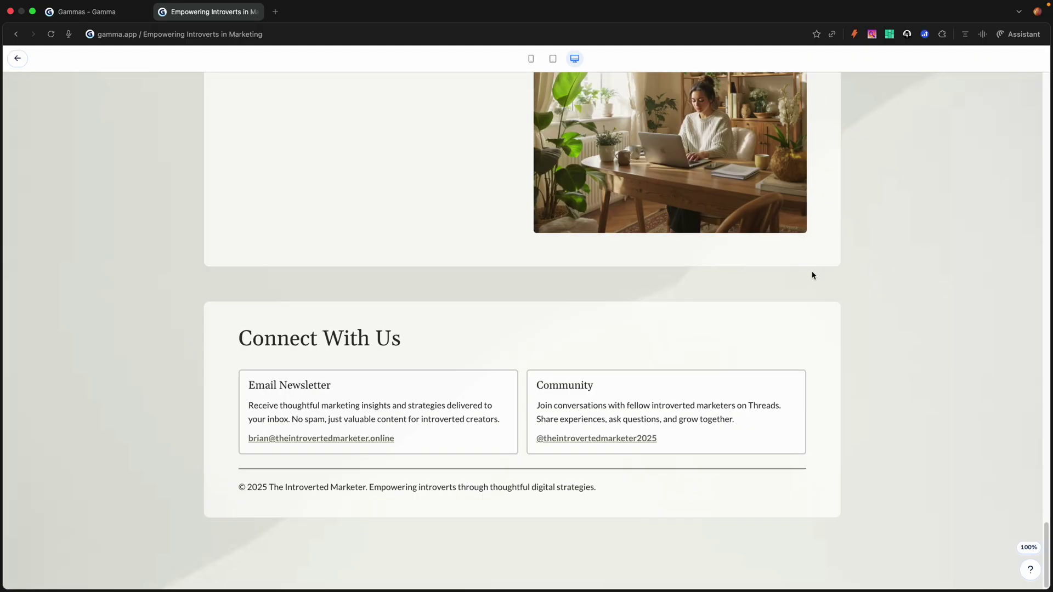
{"action": "scroll", "coordinate": [814, 275], "scroll_direction": "up", "scroll_amount": 20}
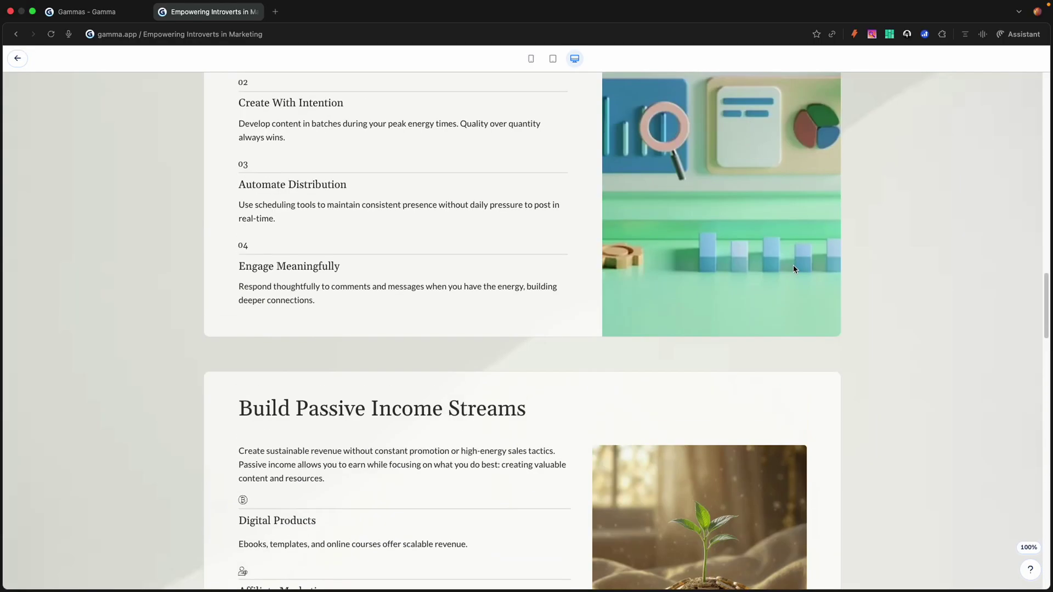
{"action": "scroll", "coordinate": [794, 270], "scroll_direction": "up", "scroll_amount": 15}
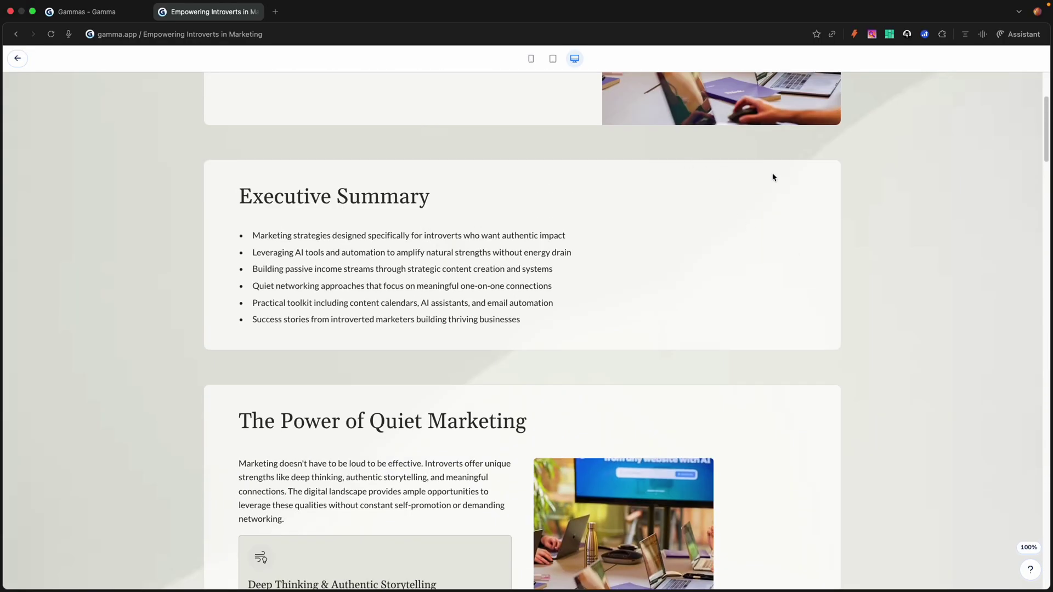
{"action": "scroll", "coordinate": [771, 172], "scroll_direction": "up", "scroll_amount": 1}
Step: View the preview at tablet and mobile widths, then return to the editor
{"action": "left_click", "coordinate": [554, 60]}
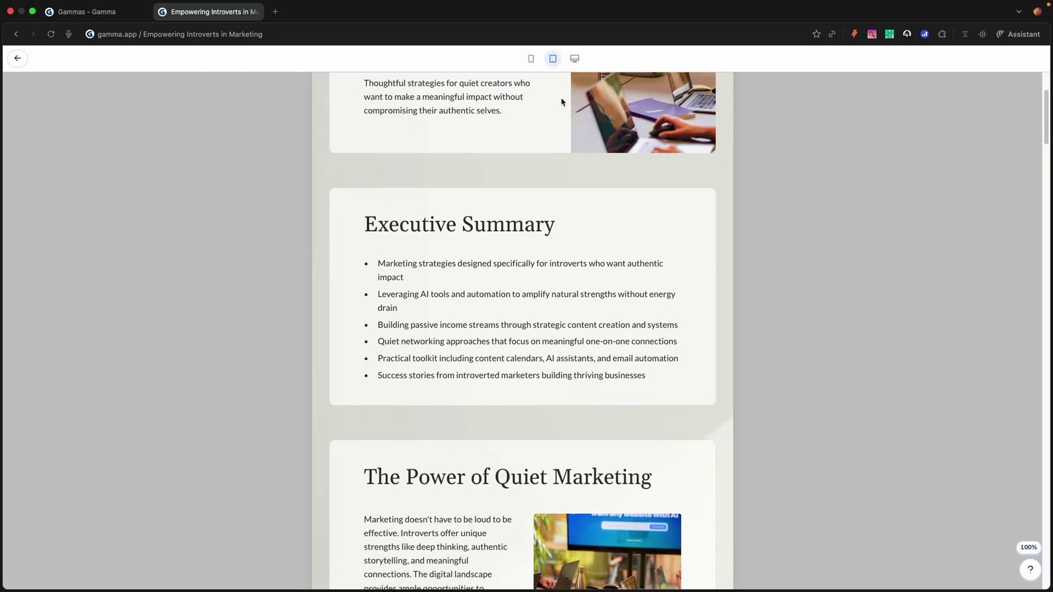
{"action": "scroll", "coordinate": [562, 102], "scroll_direction": "up", "scroll_amount": 3}
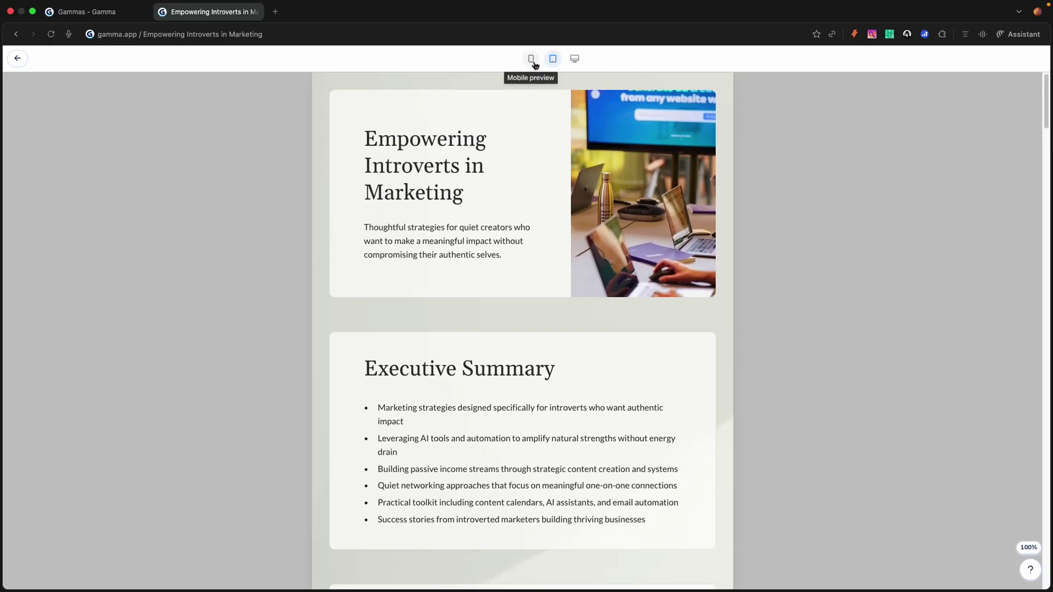
{"action": "left_click", "coordinate": [531, 59]}
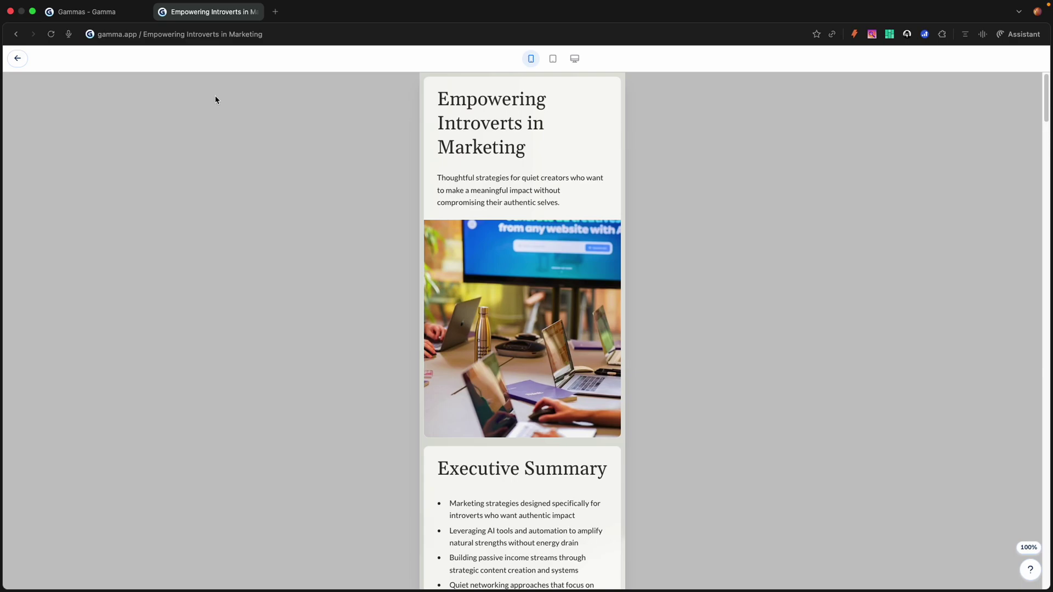
{"action": "left_click", "coordinate": [20, 61]}
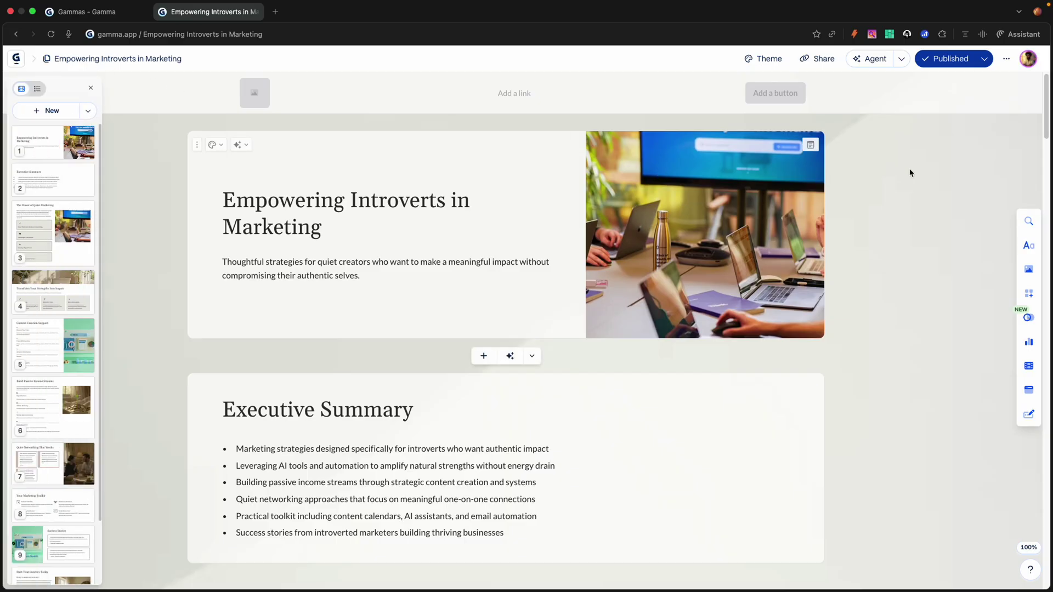
{"action": "left_click", "coordinate": [986, 60]}
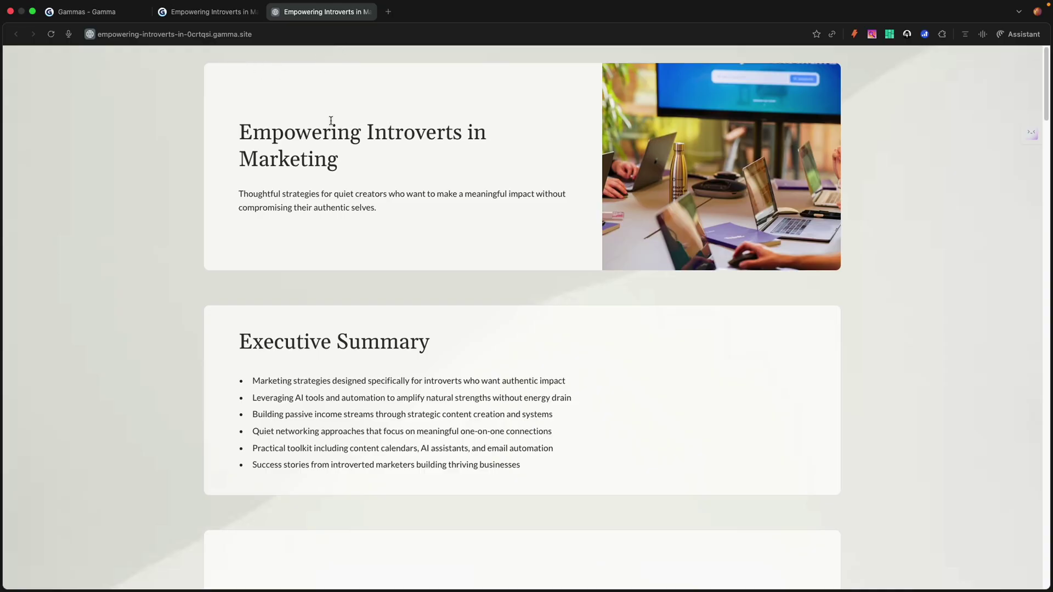
Step: Scroll the live site to Start Your Journey Today and follow Get Started past the leaving-Gamma notice
{"action": "scroll", "coordinate": [365, 195], "scroll_direction": "down", "scroll_amount": 6}
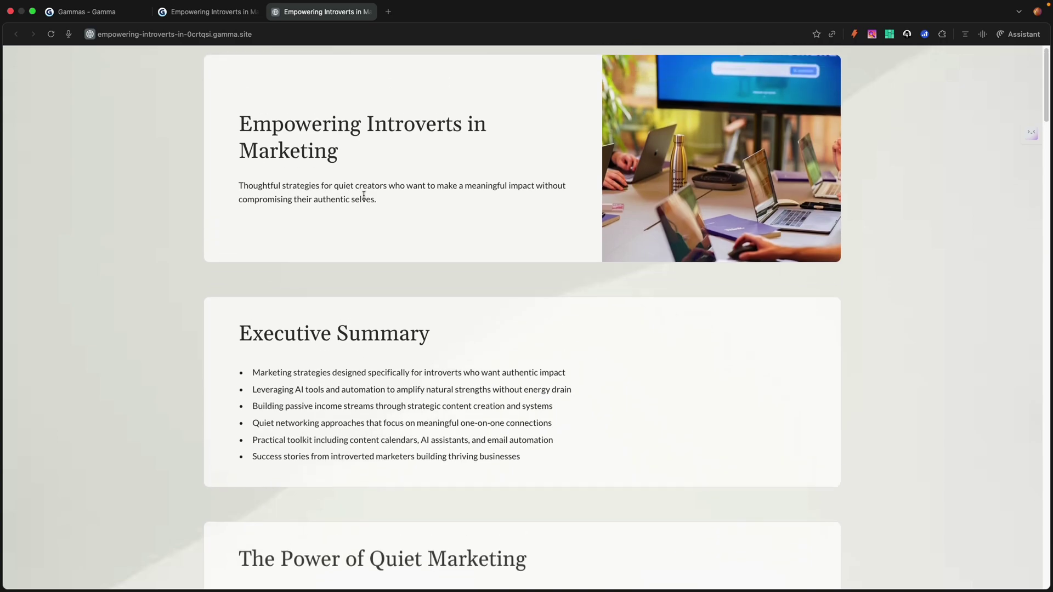
{"action": "scroll", "coordinate": [365, 200], "scroll_direction": "down", "scroll_amount": 9}
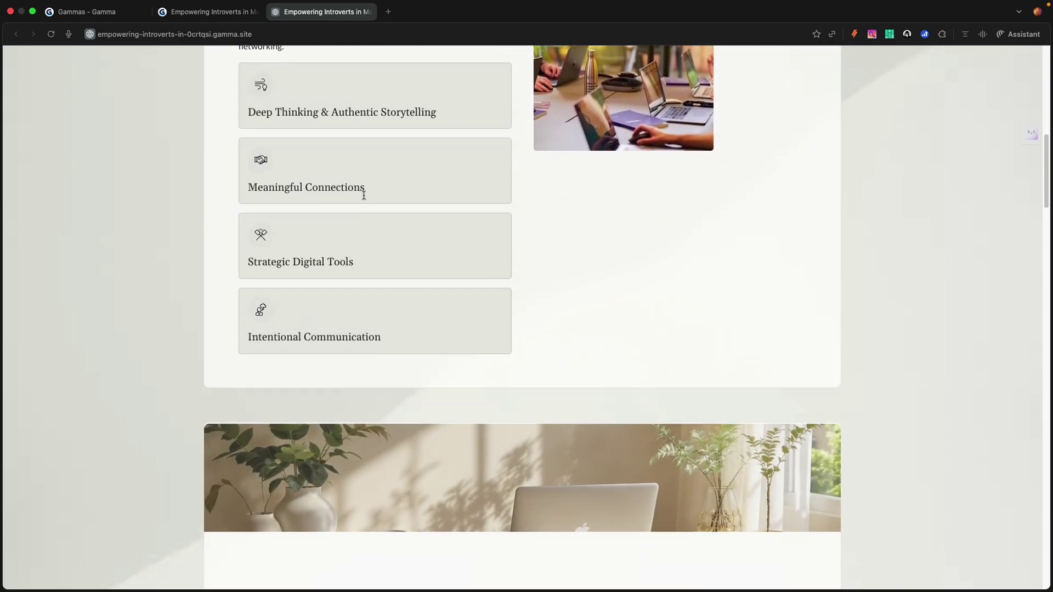
{"action": "scroll", "coordinate": [365, 200], "scroll_direction": "down", "scroll_amount": 16}
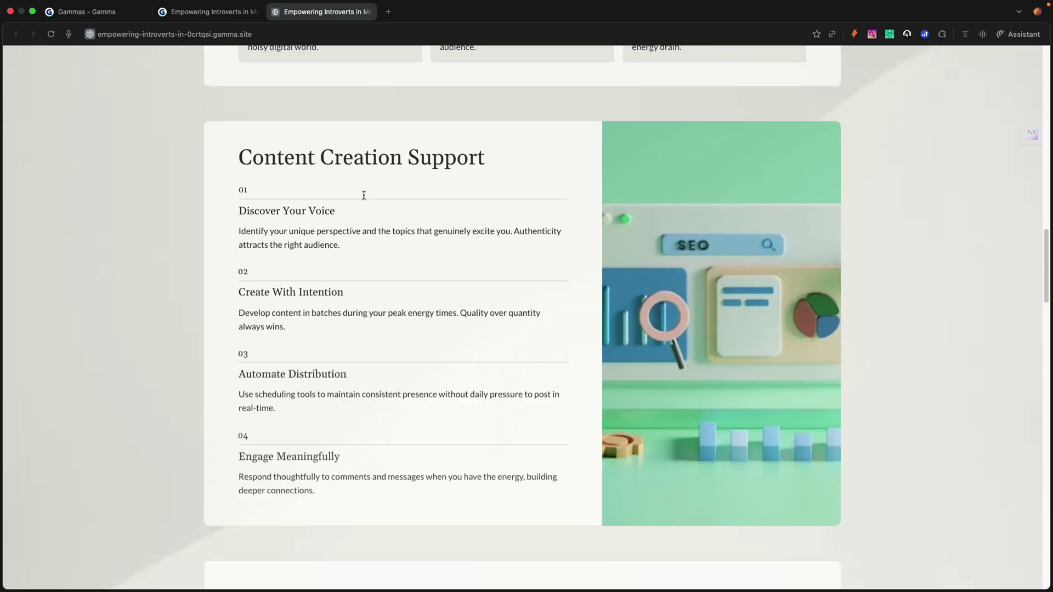
{"action": "scroll", "coordinate": [365, 200], "scroll_direction": "down", "scroll_amount": 14}
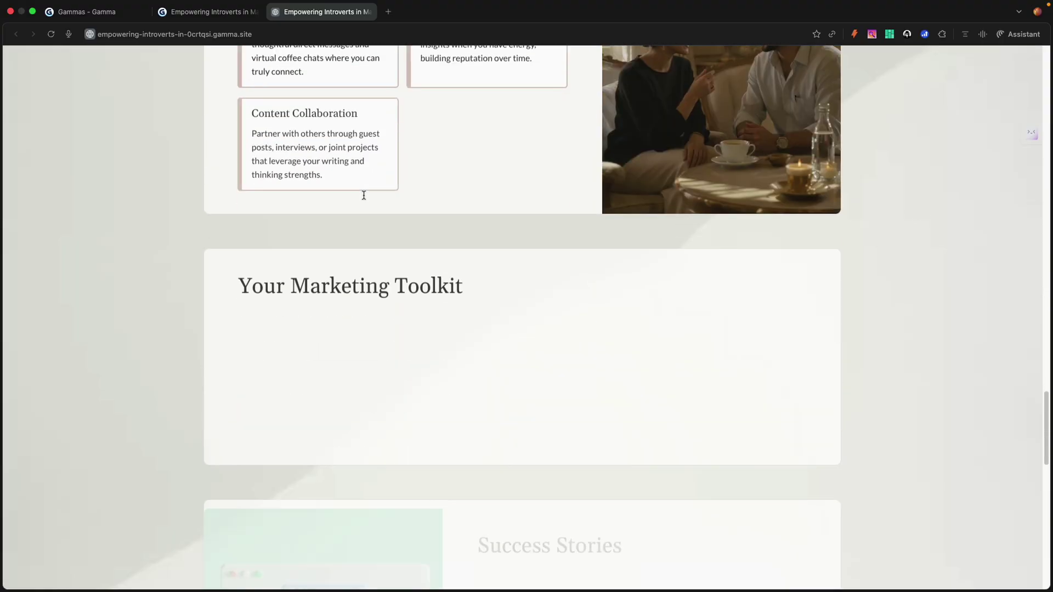
{"action": "scroll", "coordinate": [364, 198], "scroll_direction": "down", "scroll_amount": 11}
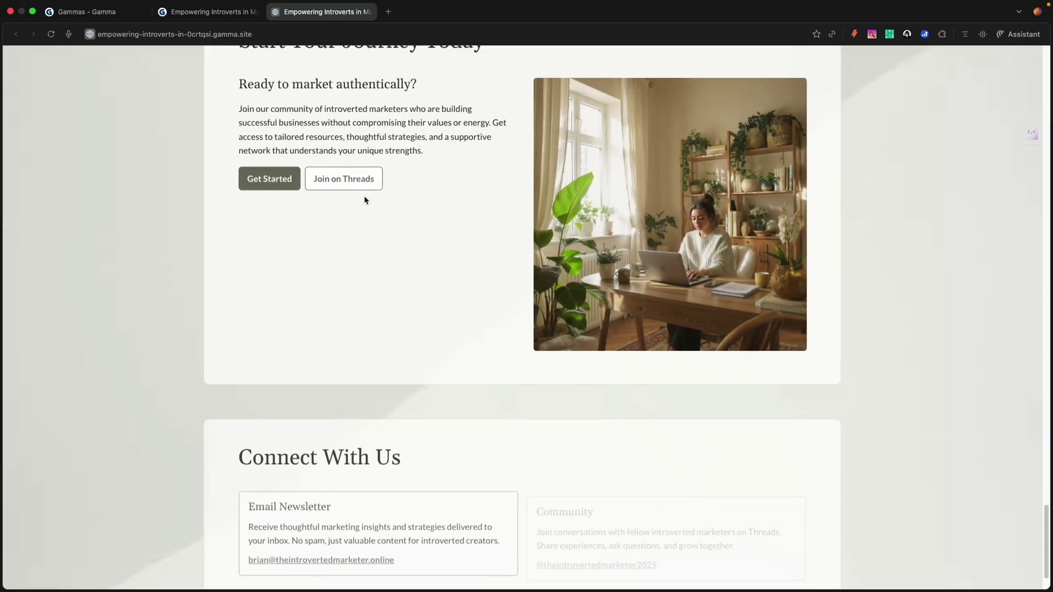
{"action": "left_click", "coordinate": [266, 188]}
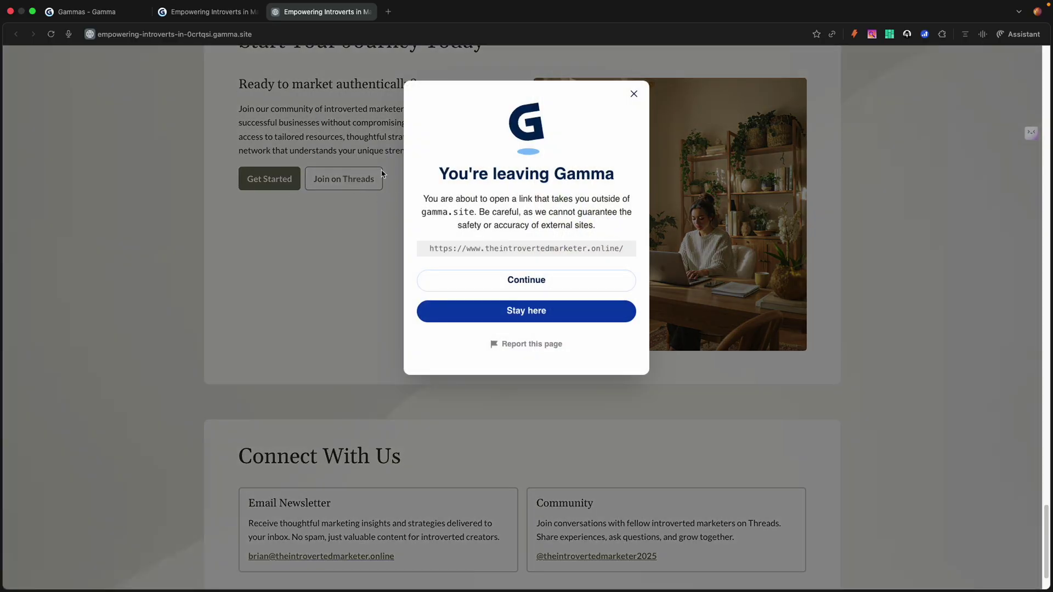
{"action": "left_click", "coordinate": [559, 283]}
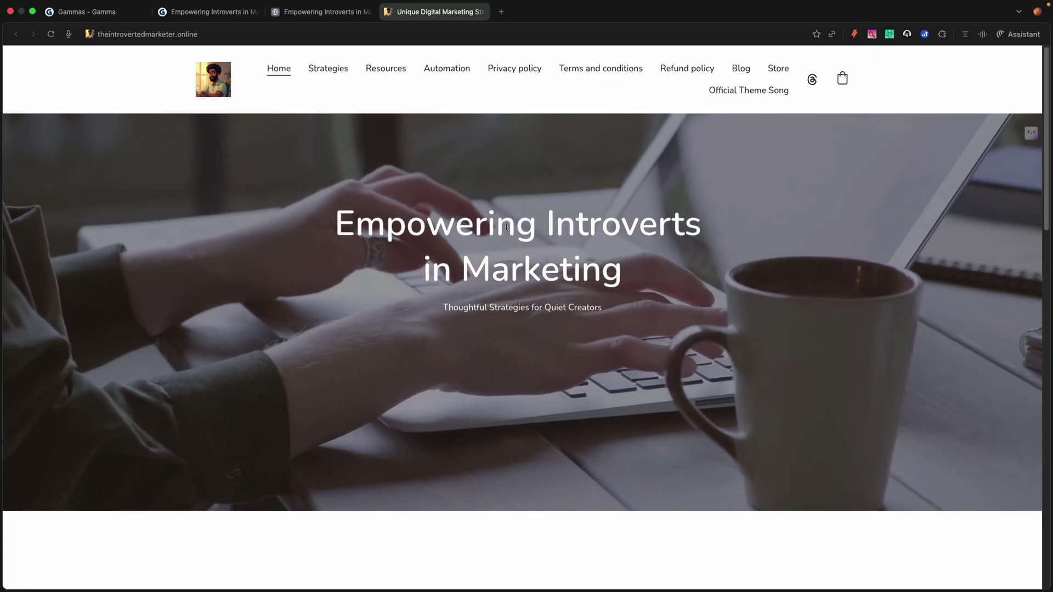
Step: Browse and close theintrovertedmarketer.online site, then view and close the creator's Threads profile
{"action": "scroll", "coordinate": [506, 226], "scroll_direction": "down", "scroll_amount": 15}
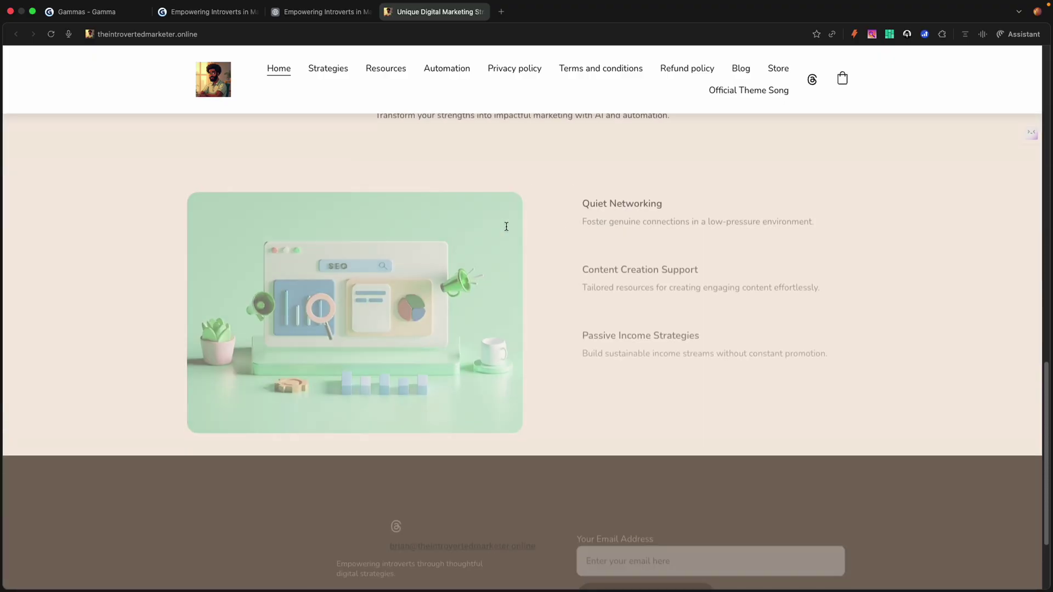
{"action": "scroll", "coordinate": [507, 227], "scroll_direction": "down", "scroll_amount": 5}
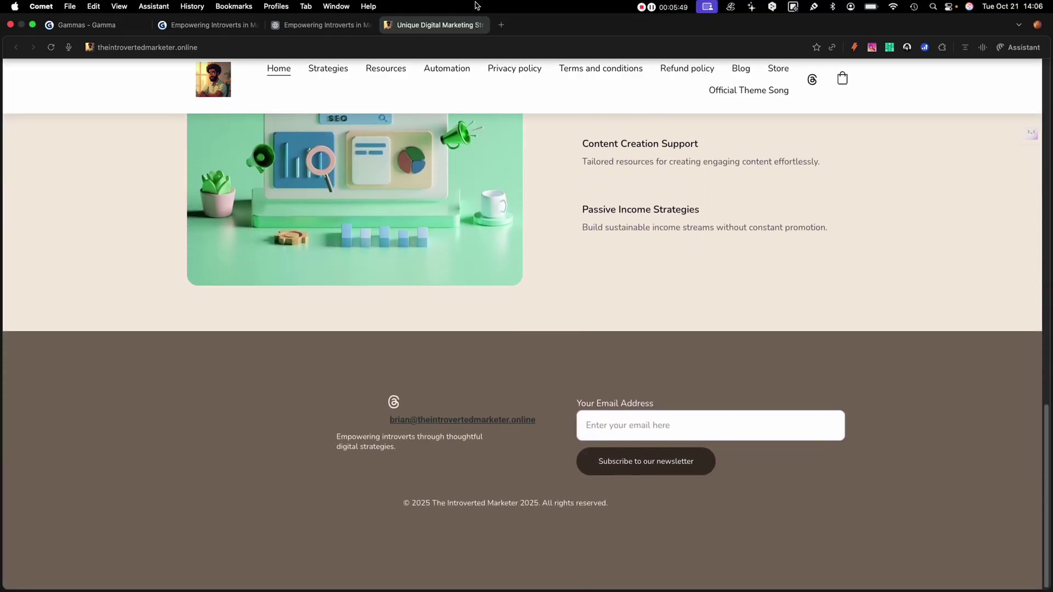
{"action": "left_click", "coordinate": [481, 26]}
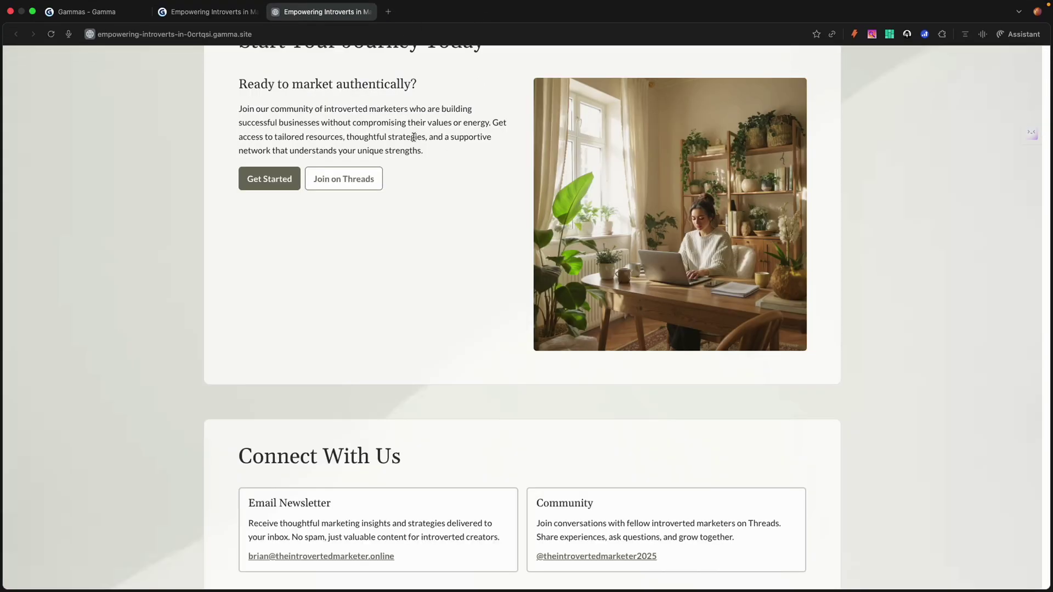
{"action": "left_click", "coordinate": [367, 189]}
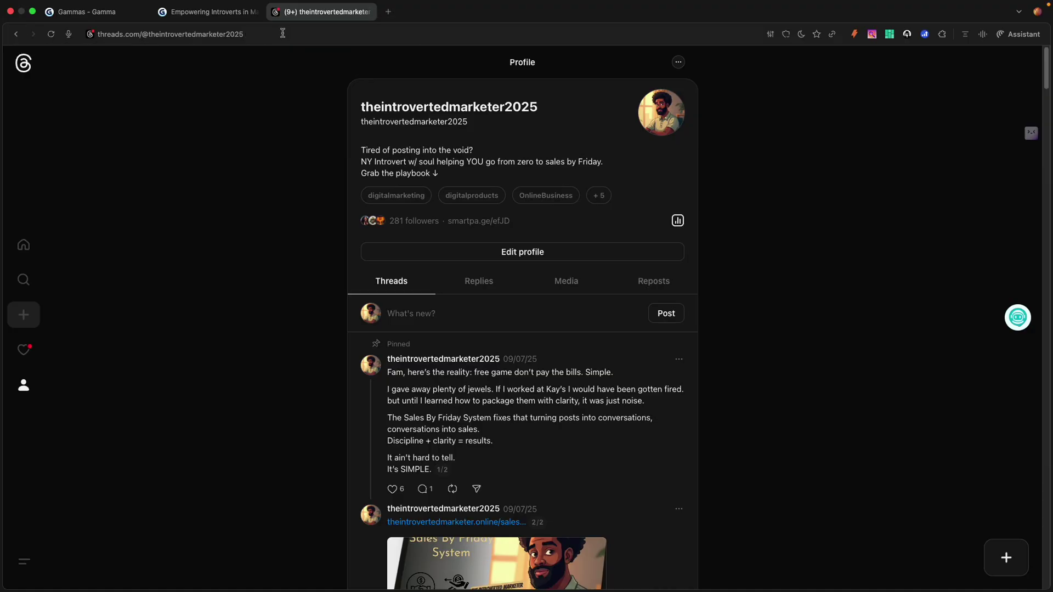
{"action": "mouse_move", "coordinate": [320, 2]}
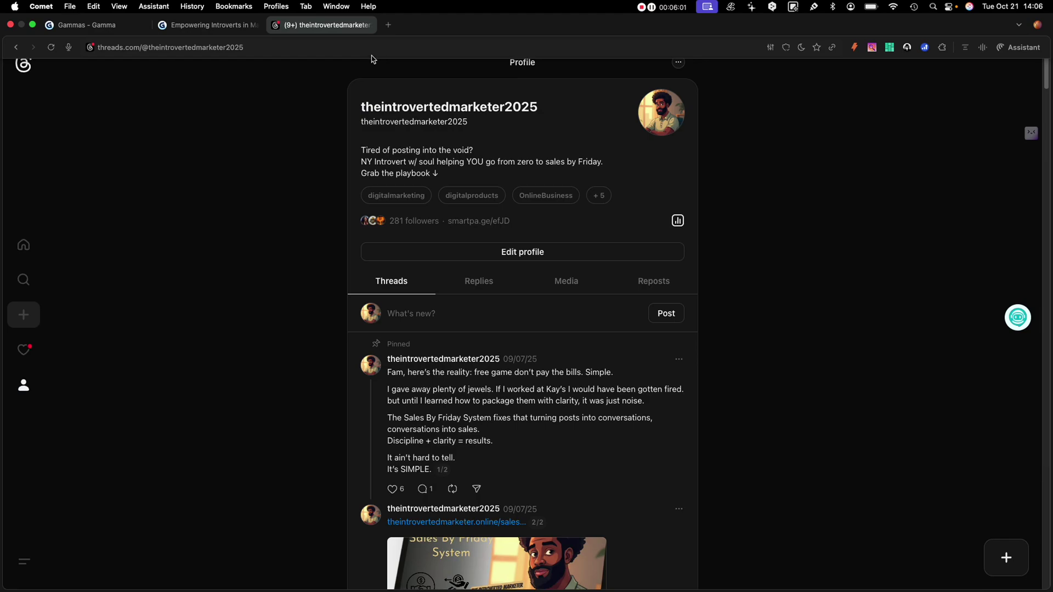
{"action": "left_click", "coordinate": [373, 27]}
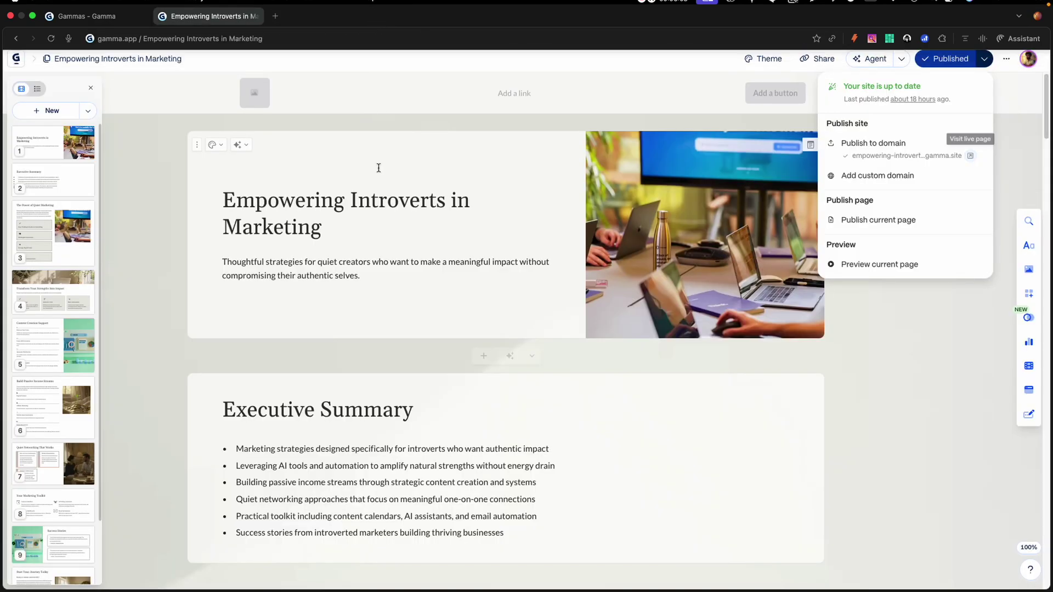
Step: Dismiss the publishing options and return to the list of all gammas
{"action": "left_click", "coordinate": [170, 209]}
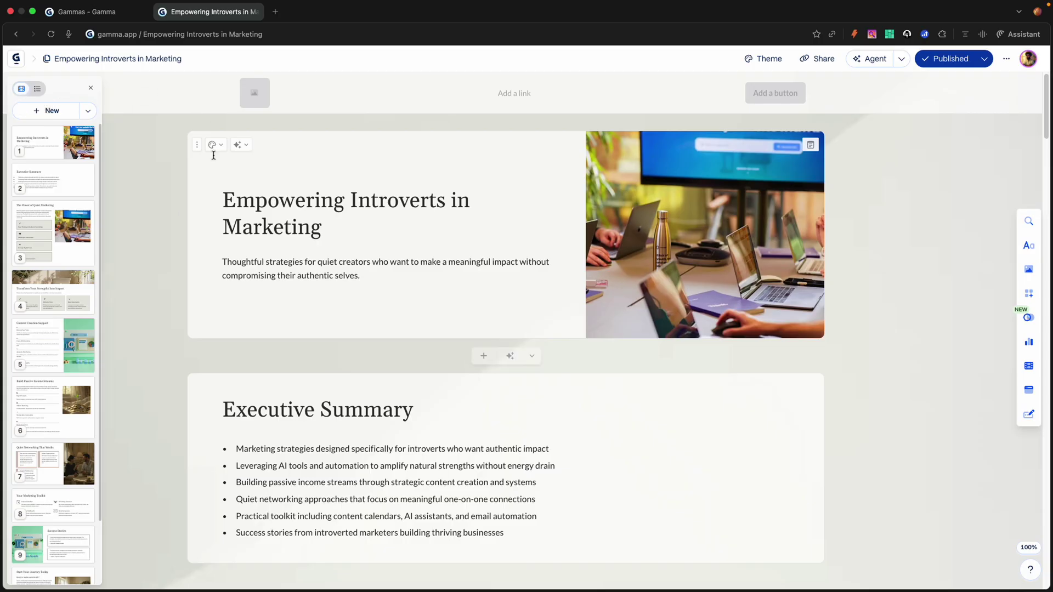
{"action": "left_click", "coordinate": [16, 58]}
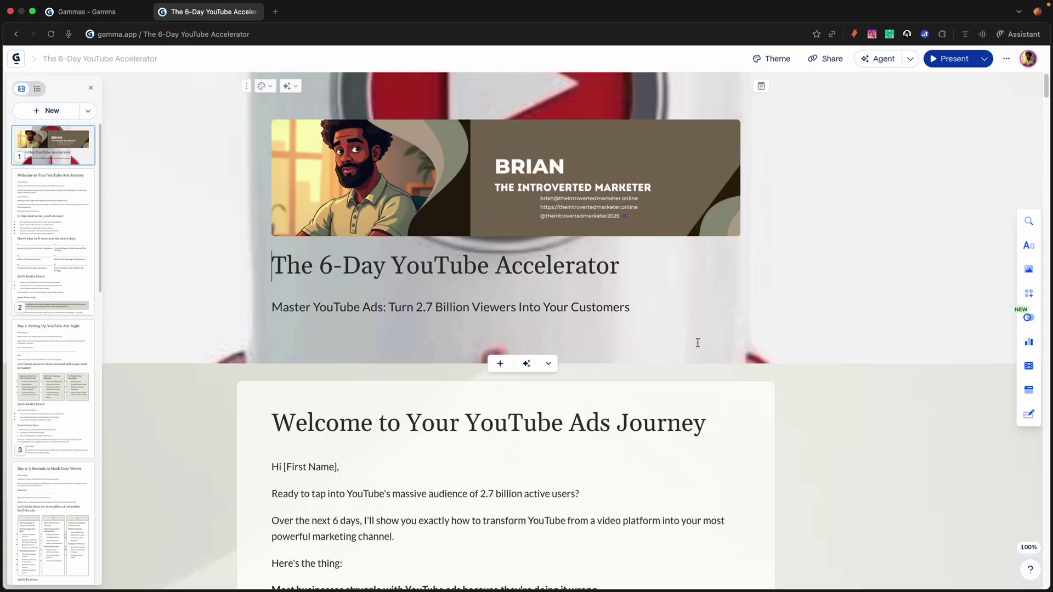
{"action": "scroll", "coordinate": [683, 404], "scroll_direction": "down", "scroll_amount": 15}
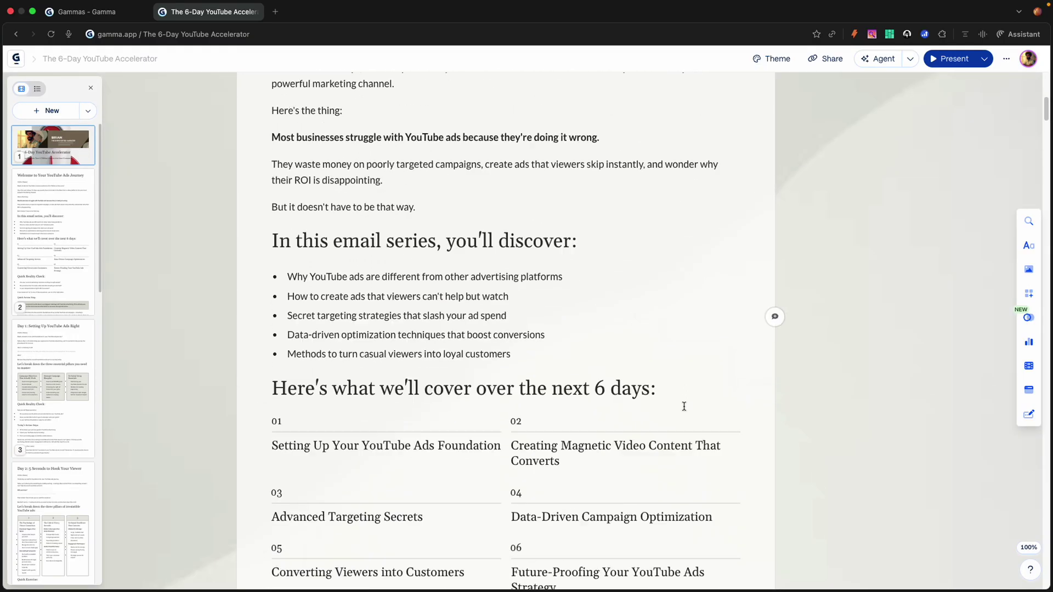
{"action": "scroll", "coordinate": [684, 406], "scroll_direction": "down", "scroll_amount": 15}
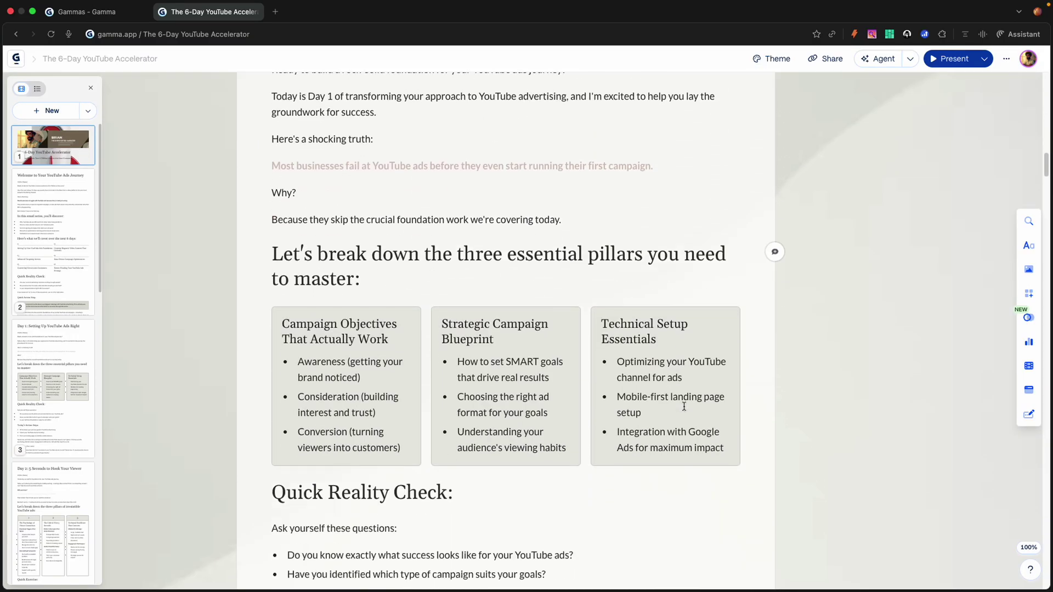
{"action": "scroll", "coordinate": [684, 407], "scroll_direction": "down", "scroll_amount": 15}
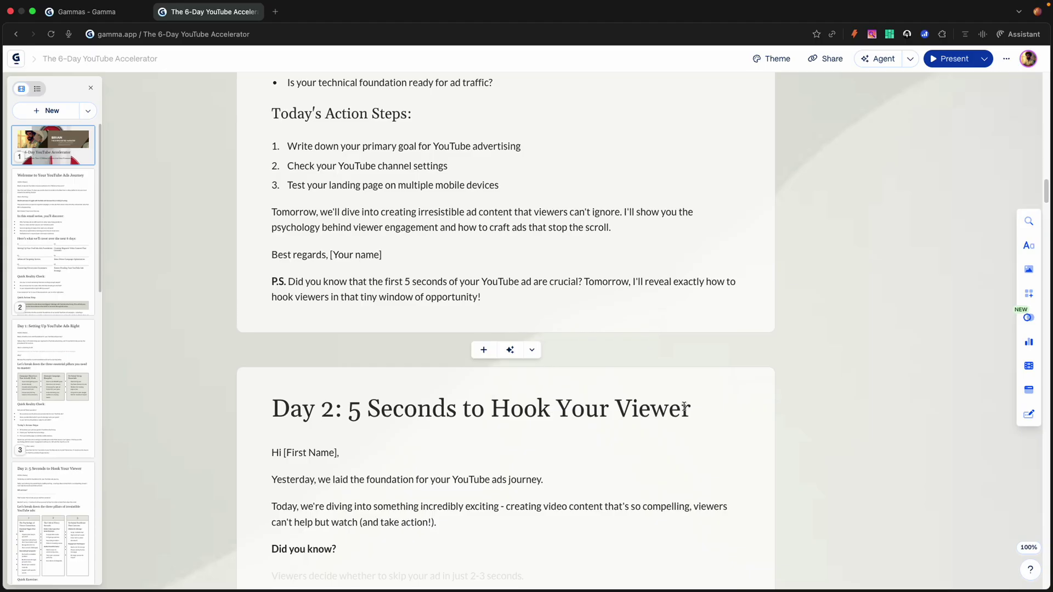
{"action": "scroll", "coordinate": [684, 407], "scroll_direction": "down", "scroll_amount": 15}
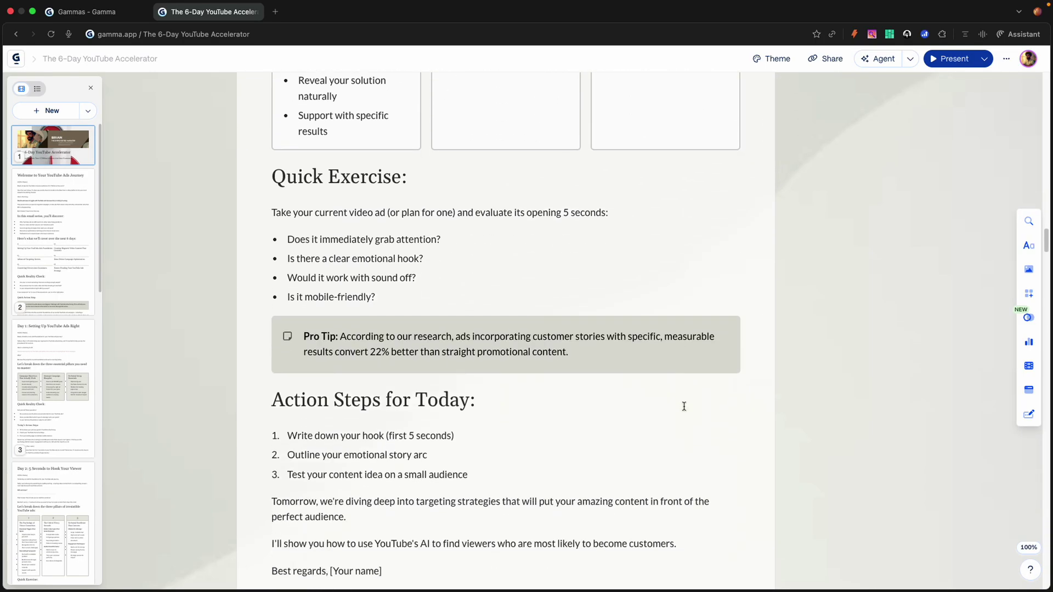
{"action": "scroll", "coordinate": [684, 407], "scroll_direction": "down", "scroll_amount": 15}
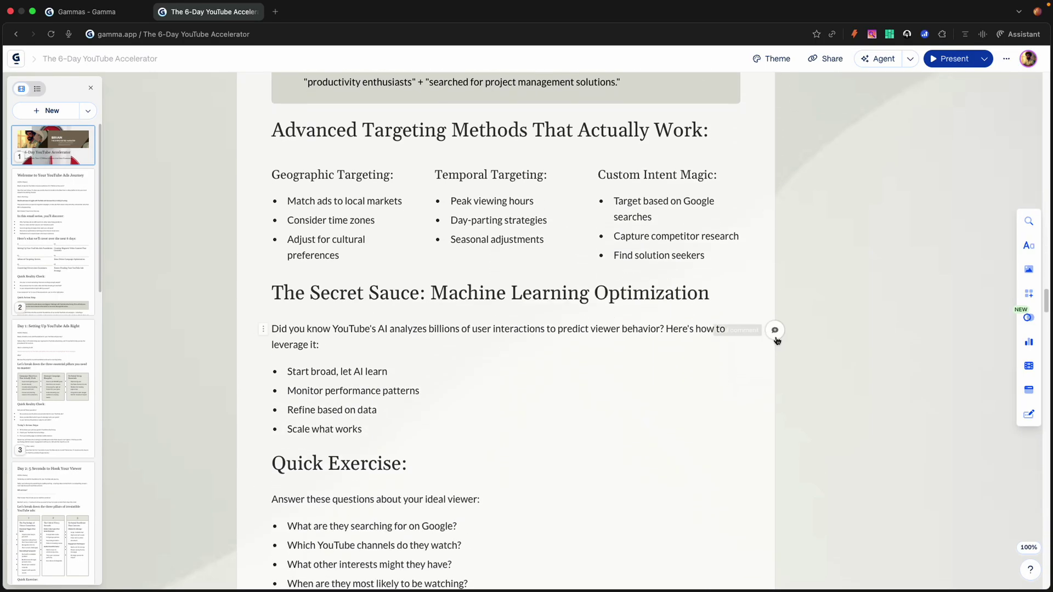
{"action": "left_click_drag", "start_coordinate": [1048, 305], "coordinate": [1048, 254]}
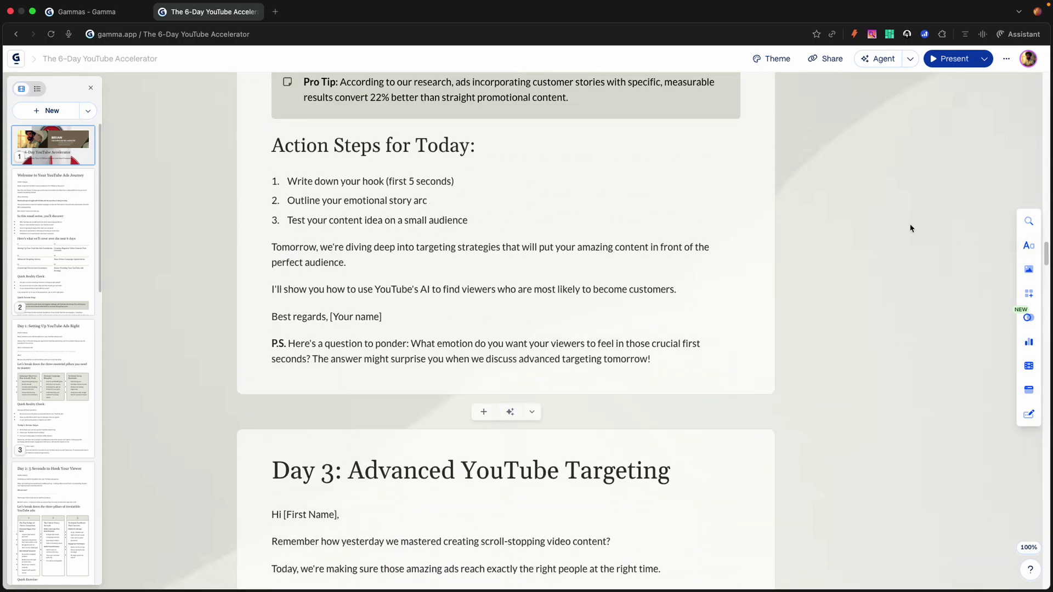
{"action": "scroll", "coordinate": [915, 238], "scroll_direction": "down", "scroll_amount": 2}
{"action": "scroll", "coordinate": [914, 244], "scroll_direction": "up", "scroll_amount": 4}
{"action": "scroll", "coordinate": [915, 246], "scroll_direction": "up", "scroll_amount": 4}
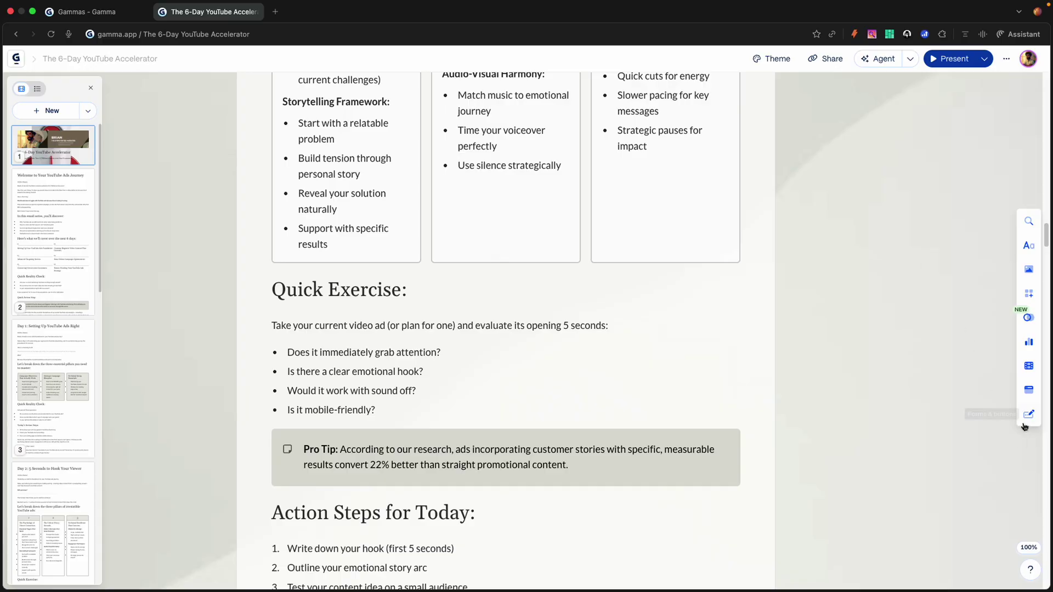
{"action": "left_click", "coordinate": [1029, 414]}
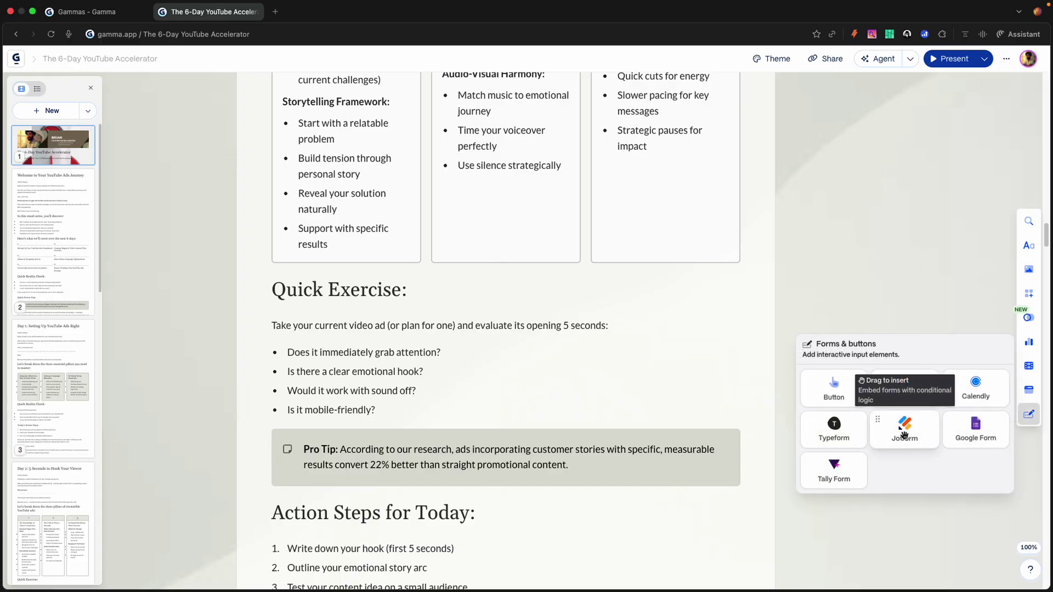
Step: Drop a Google Form embed under the Action Steps for Today list and switch its source to video or audio
{"action": "scroll", "coordinate": [540, 473], "scroll_direction": "down", "scroll_amount": 5}
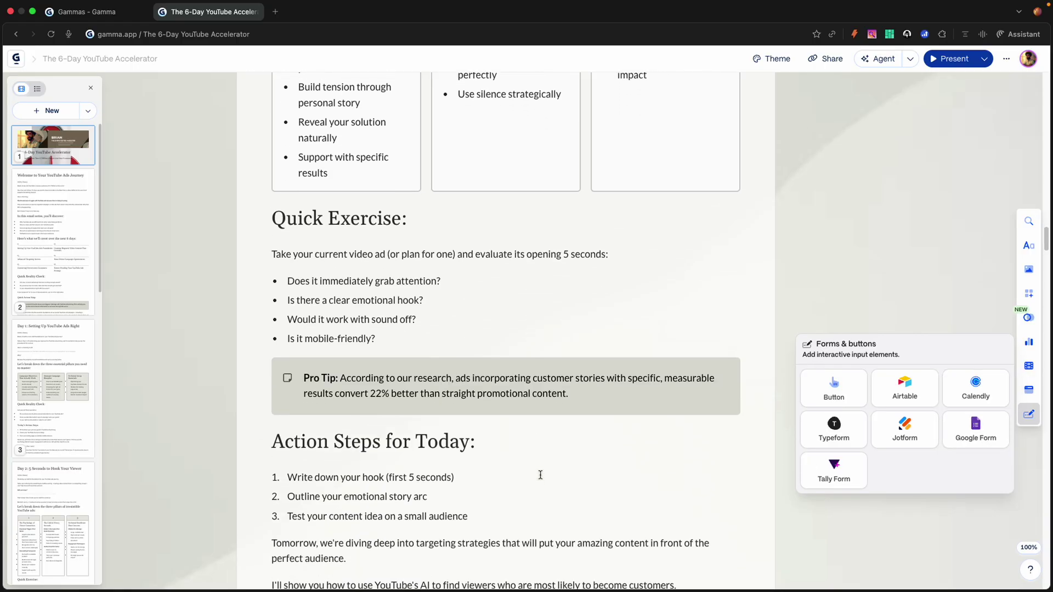
{"action": "left_click_drag", "start_coordinate": [976, 436], "coordinate": [595, 328]}
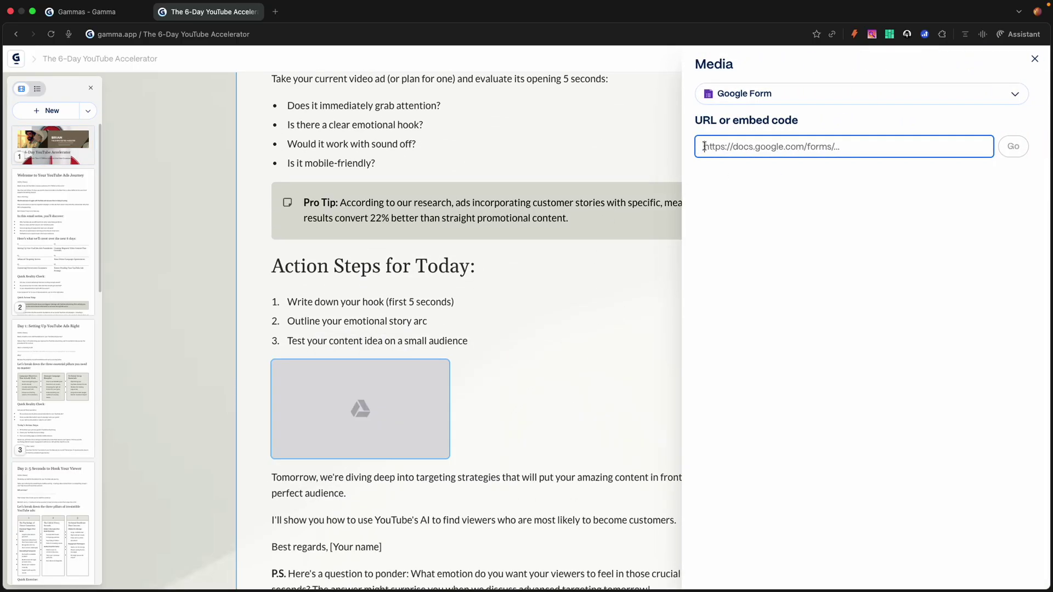
{"action": "left_click", "coordinate": [880, 102]}
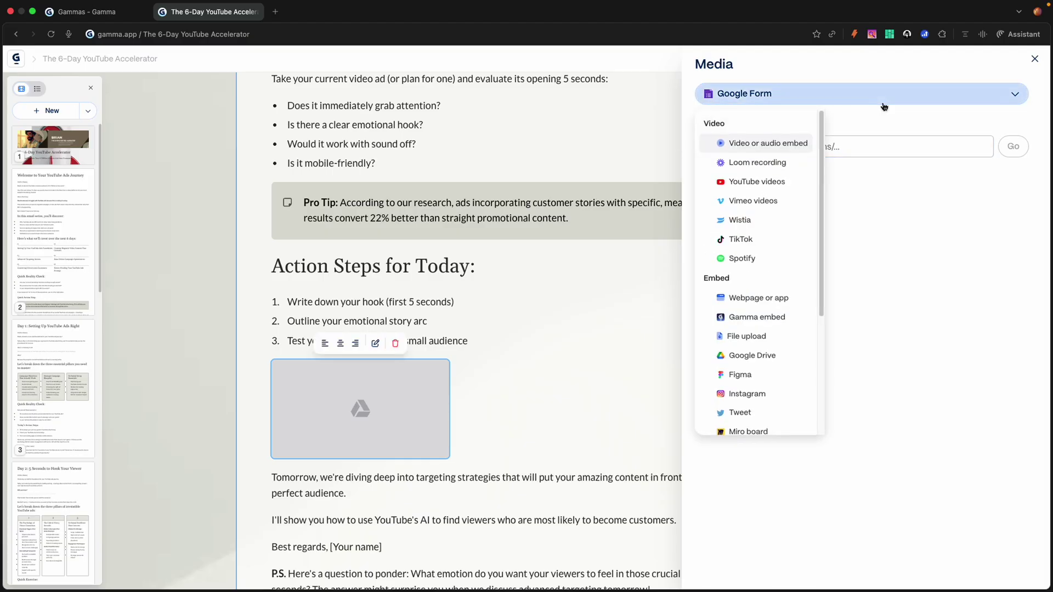
{"action": "left_click", "coordinate": [762, 144]}
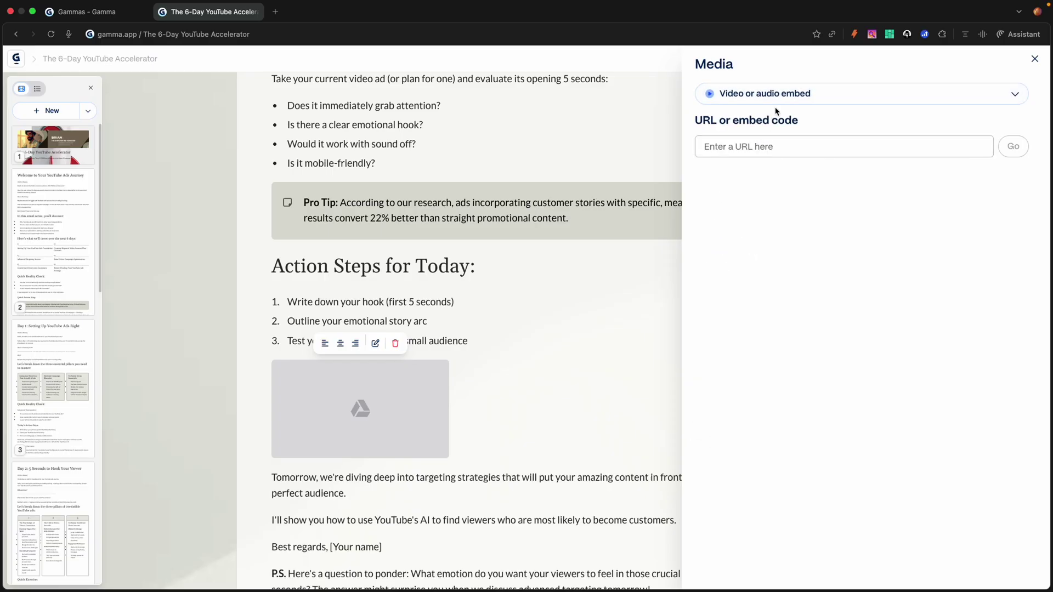
Step: Browse the media source list, then close the Media panel without choosing a source
{"action": "left_click", "coordinate": [777, 100]}
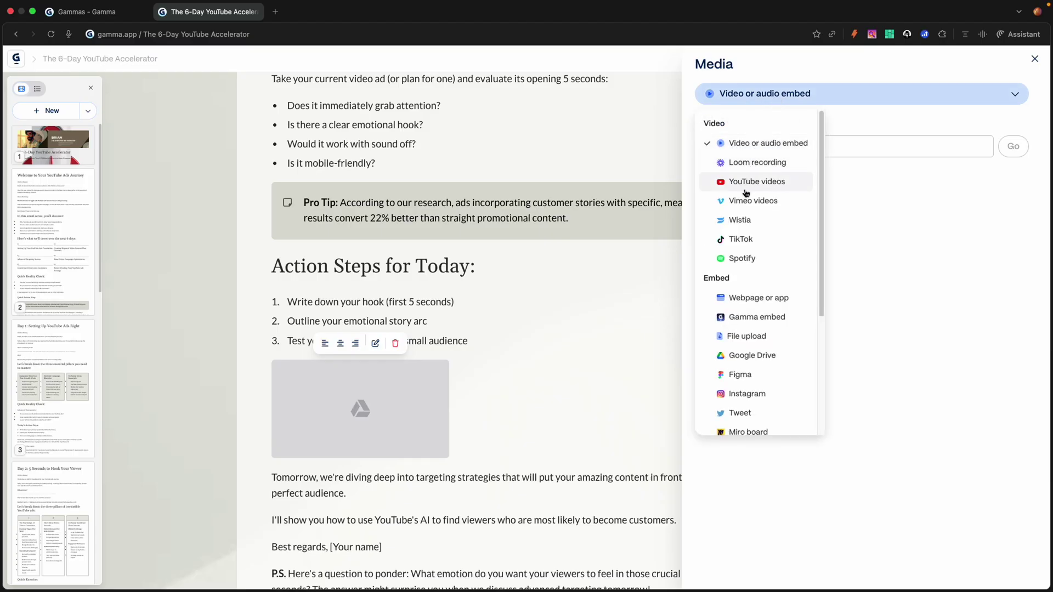
{"action": "scroll", "coordinate": [743, 277], "scroll_direction": "down", "scroll_amount": 1}
{"action": "scroll", "coordinate": [743, 277], "scroll_direction": "down", "scroll_amount": 4}
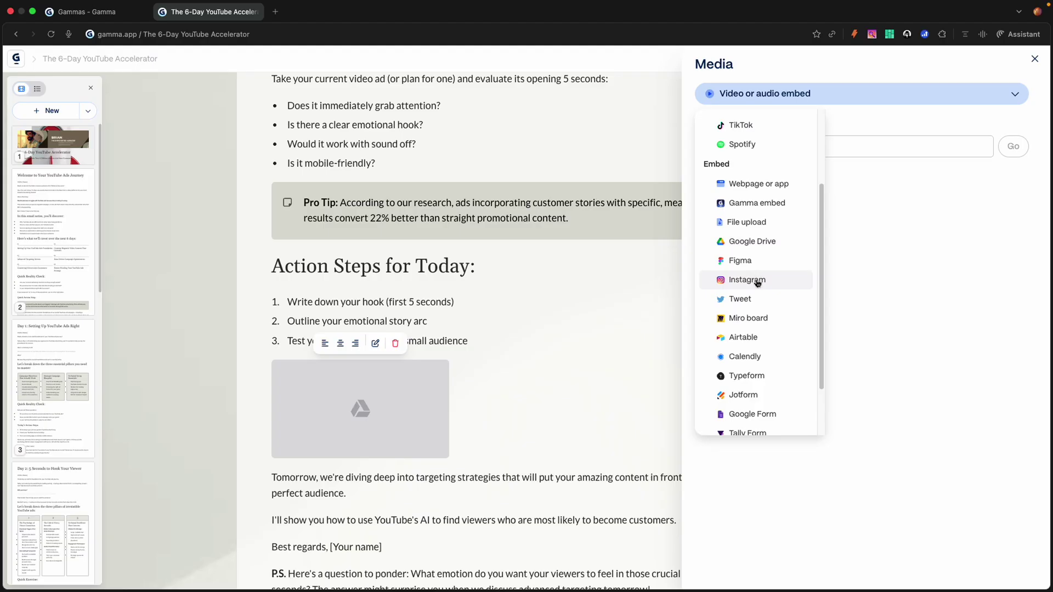
{"action": "scroll", "coordinate": [735, 290], "scroll_direction": "down", "scroll_amount": 2}
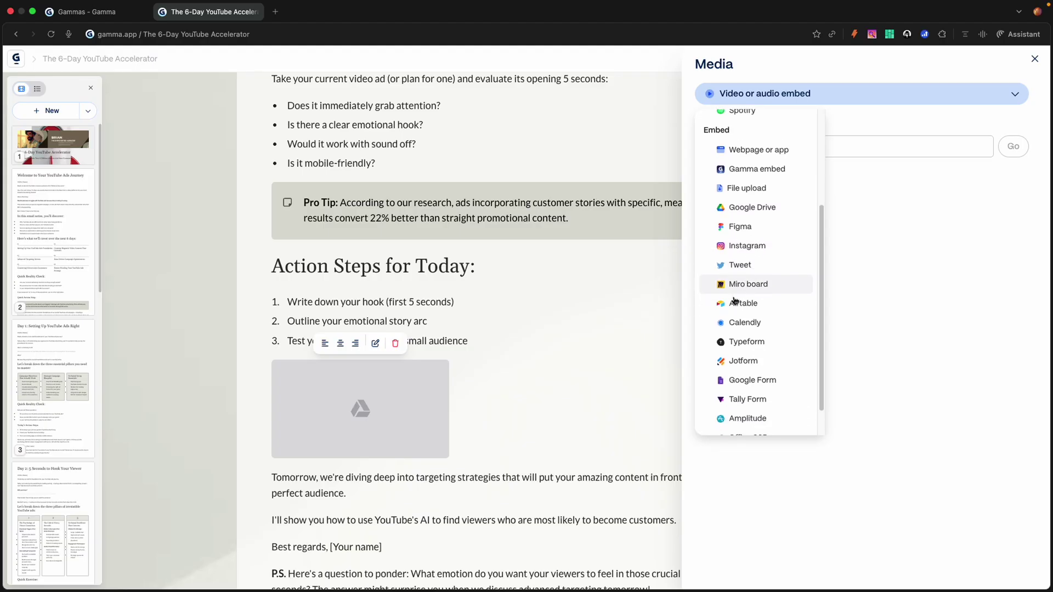
{"action": "scroll", "coordinate": [735, 301], "scroll_direction": "down", "scroll_amount": 2}
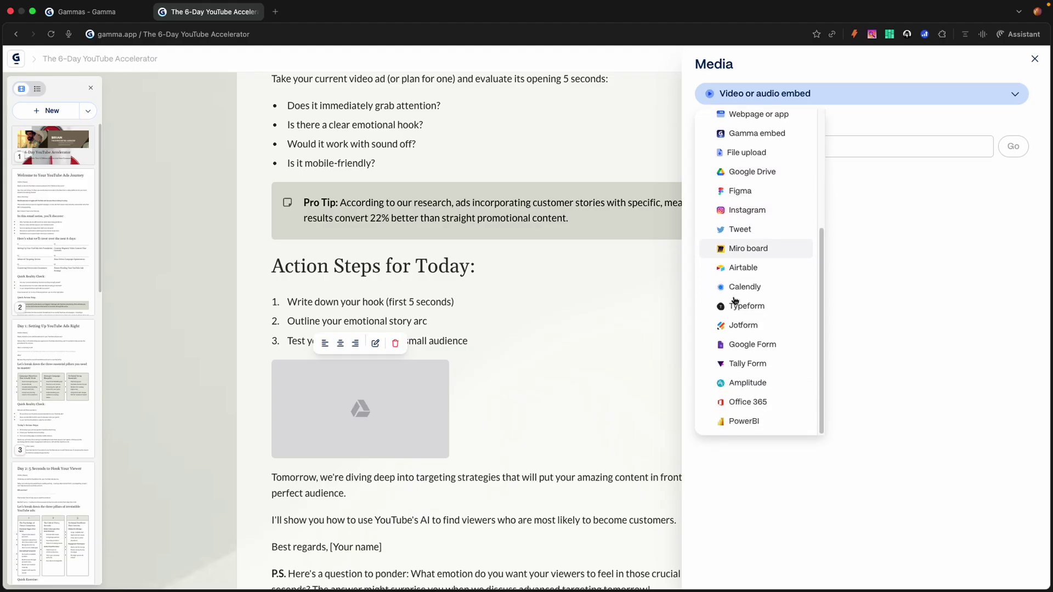
{"action": "left_click", "coordinate": [1036, 59]}
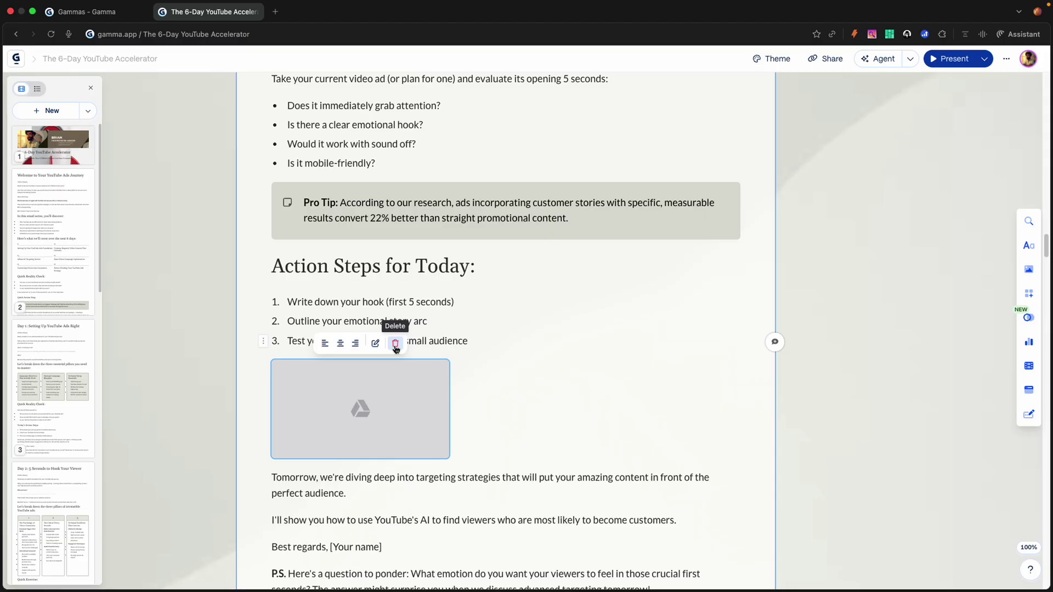
Step: Delete the empty embed block under Action Steps for Today and open the Agent panel beside the document
{"action": "left_click", "coordinate": [395, 344]}
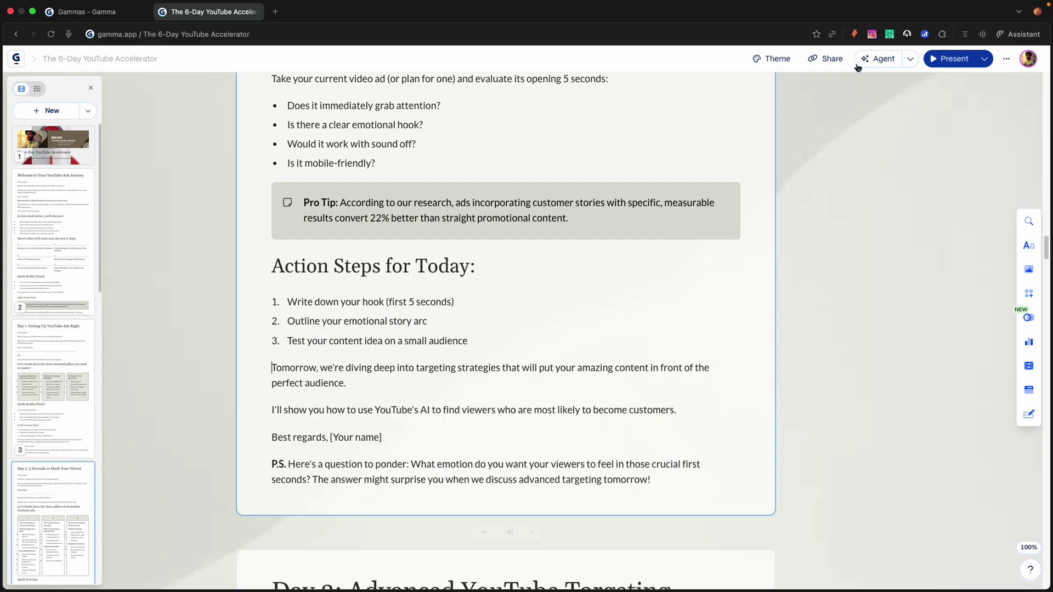
{"action": "left_click", "coordinate": [880, 59]}
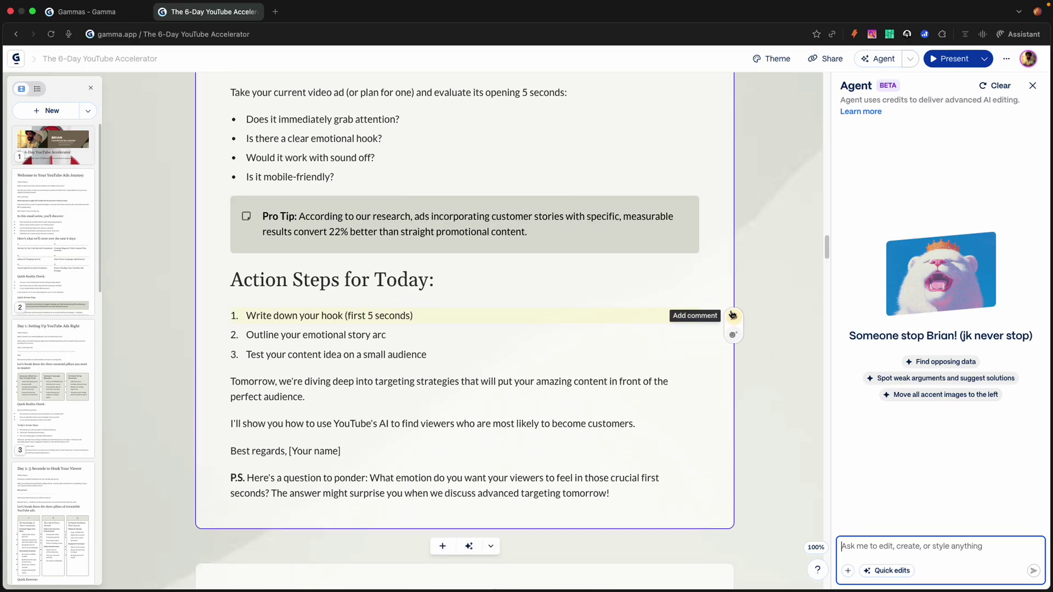
{"action": "scroll", "coordinate": [732, 313], "scroll_direction": "up", "scroll_amount": 5}
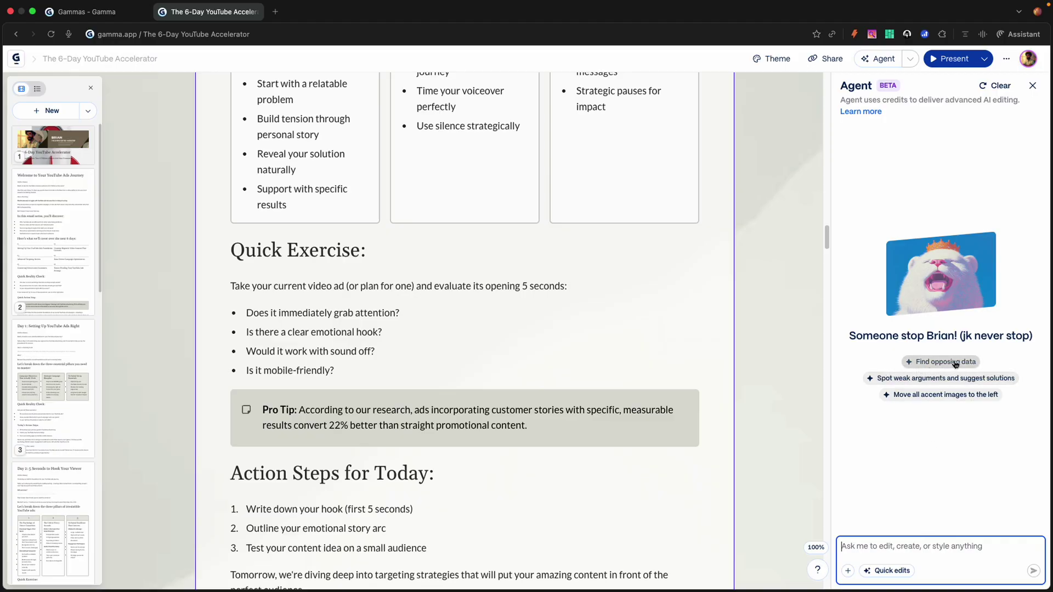
Step: Have the agent move all accent images to the left, then review the changed cards
{"action": "left_click", "coordinate": [931, 395]}
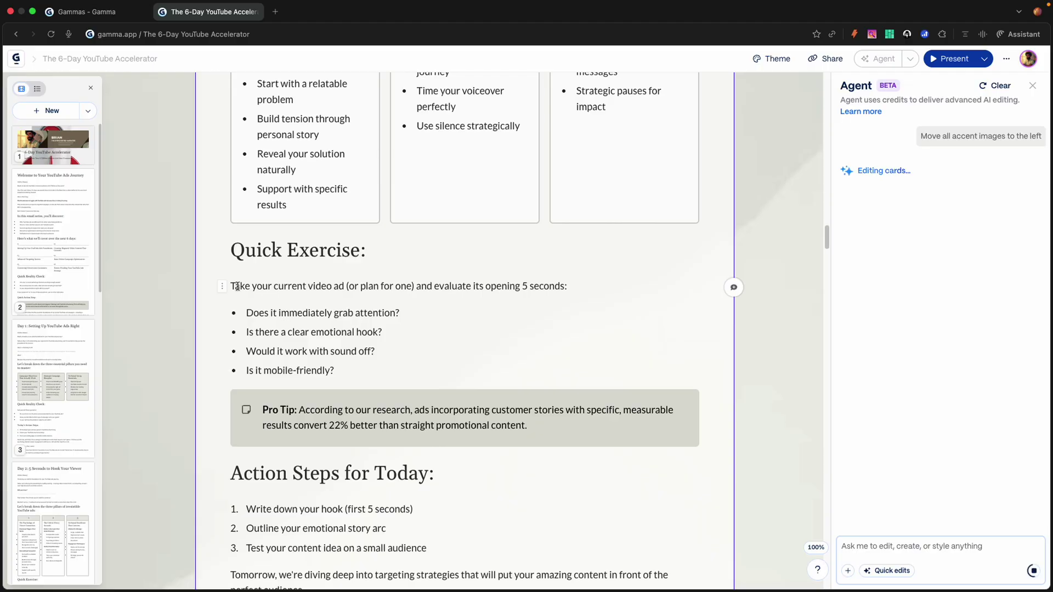
{"action": "scroll", "coordinate": [50, 312], "scroll_direction": "down", "scroll_amount": 10}
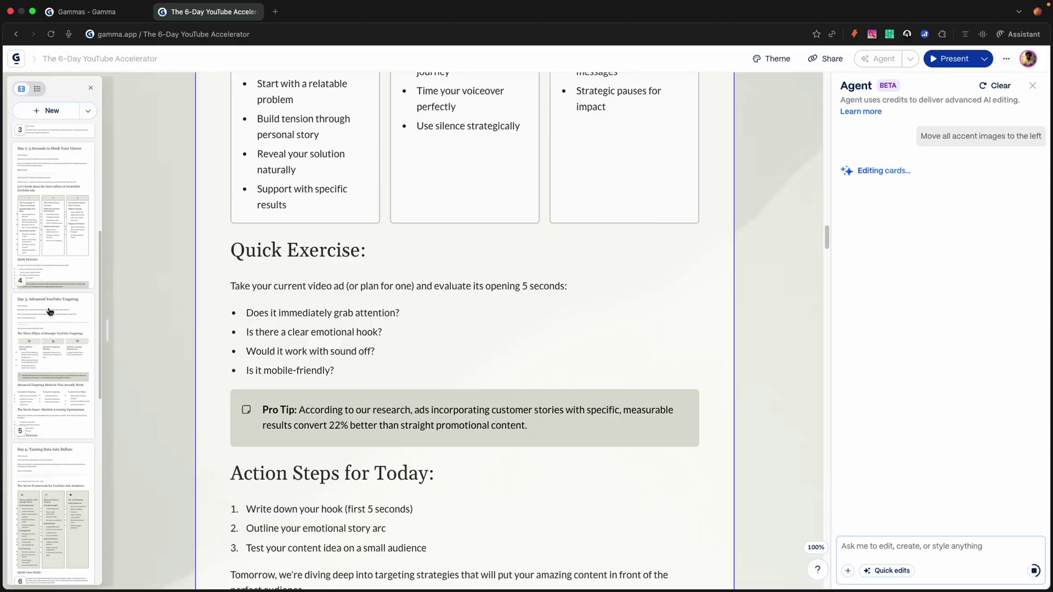
{"action": "scroll", "coordinate": [50, 312], "scroll_direction": "down", "scroll_amount": 3}
{"action": "scroll", "coordinate": [50, 311], "scroll_direction": "up", "scroll_amount": 13}
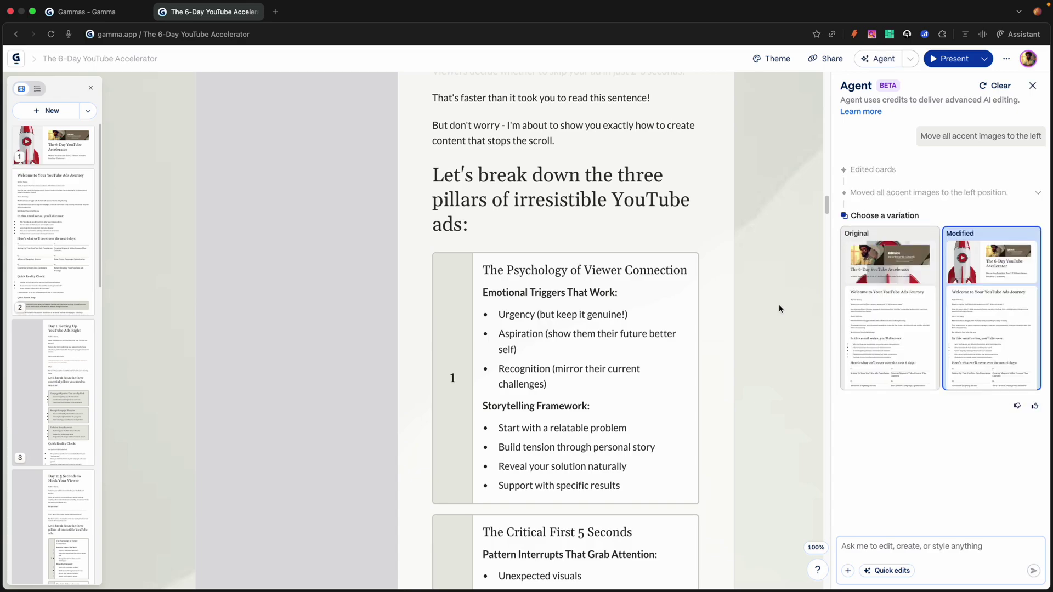
{"action": "scroll", "coordinate": [33, 379], "scroll_direction": "down", "scroll_amount": 3}
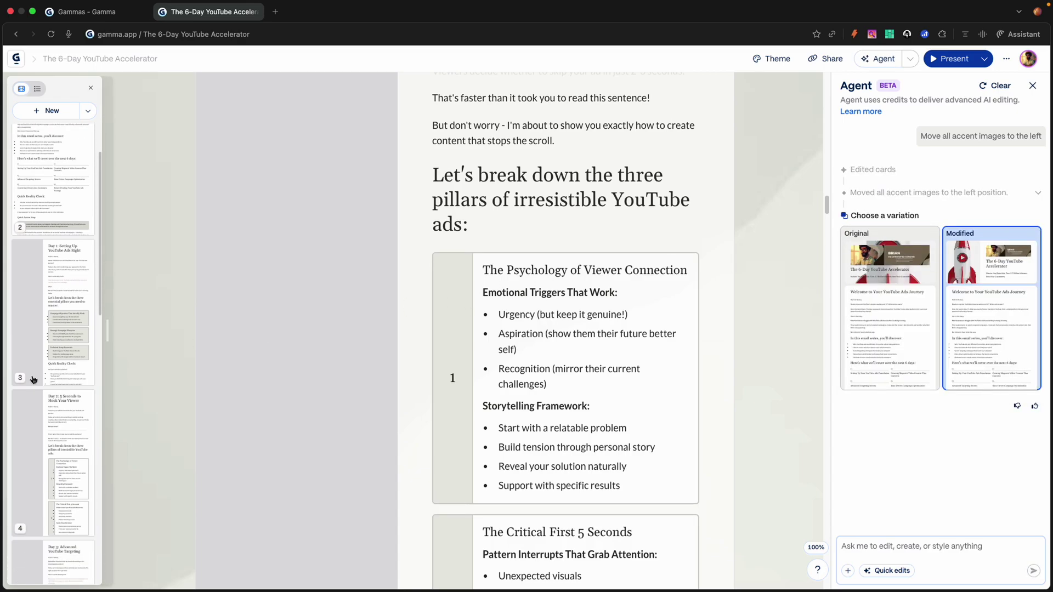
{"action": "scroll", "coordinate": [33, 379], "scroll_direction": "down", "scroll_amount": 15}
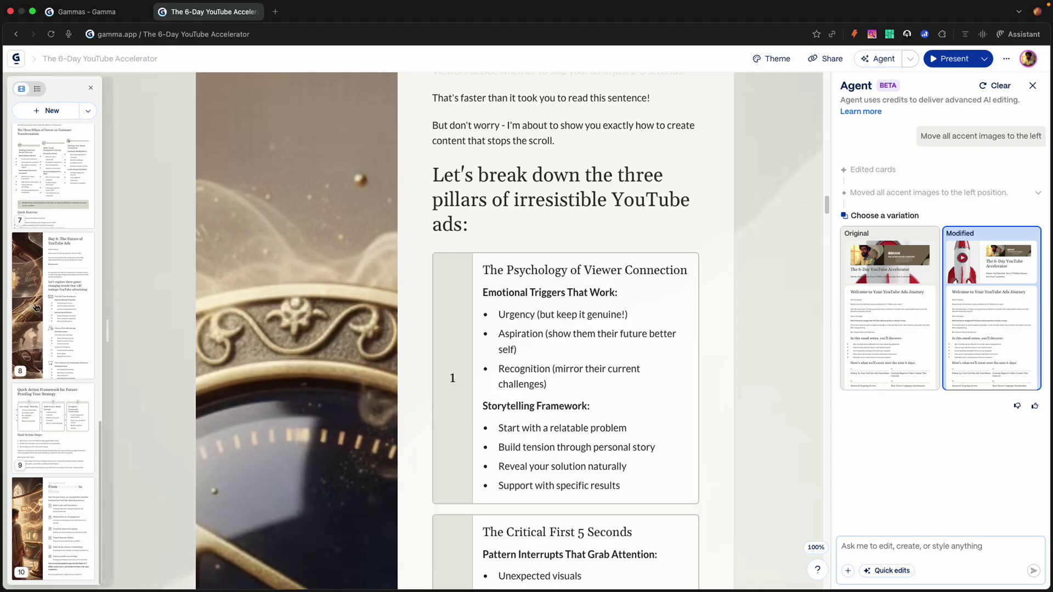
{"action": "scroll", "coordinate": [286, 334], "scroll_direction": "down", "scroll_amount": 2}
{"action": "scroll", "coordinate": [286, 333], "scroll_direction": "down", "scroll_amount": 20}
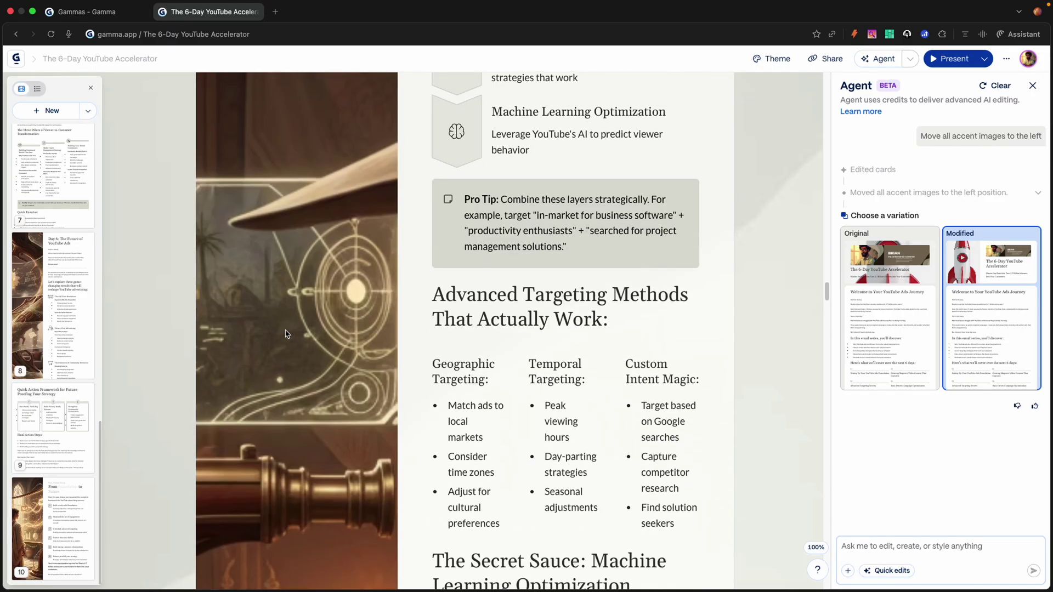
{"action": "scroll", "coordinate": [287, 334], "scroll_direction": "down", "scroll_amount": 20}
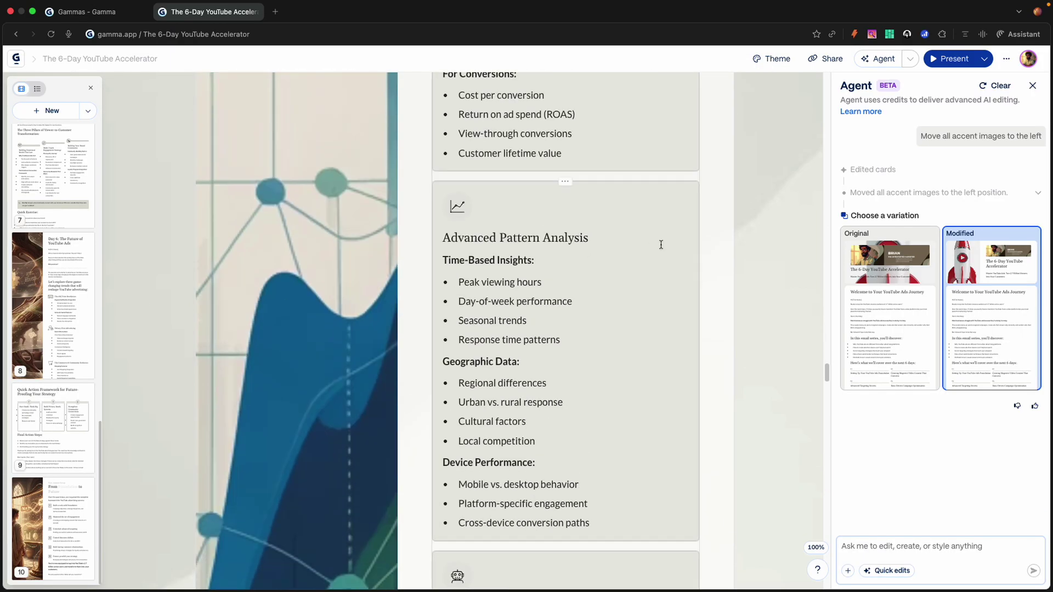
Step: Revert the cards to the Original variation and return to the list of all gammas
{"action": "left_click", "coordinate": [875, 324]}
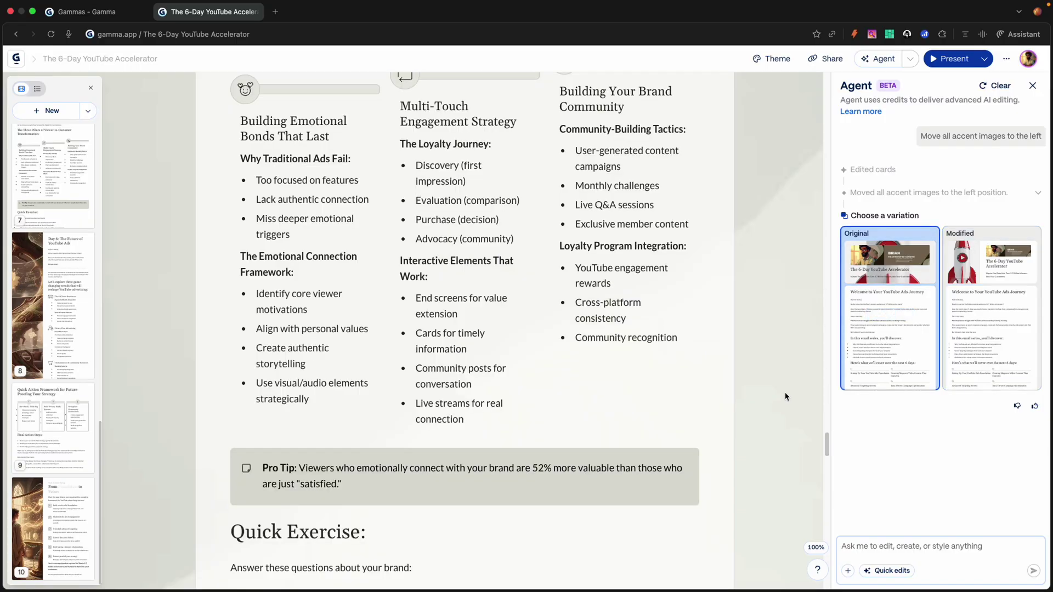
{"action": "scroll", "coordinate": [552, 343], "scroll_direction": "up", "scroll_amount": 20}
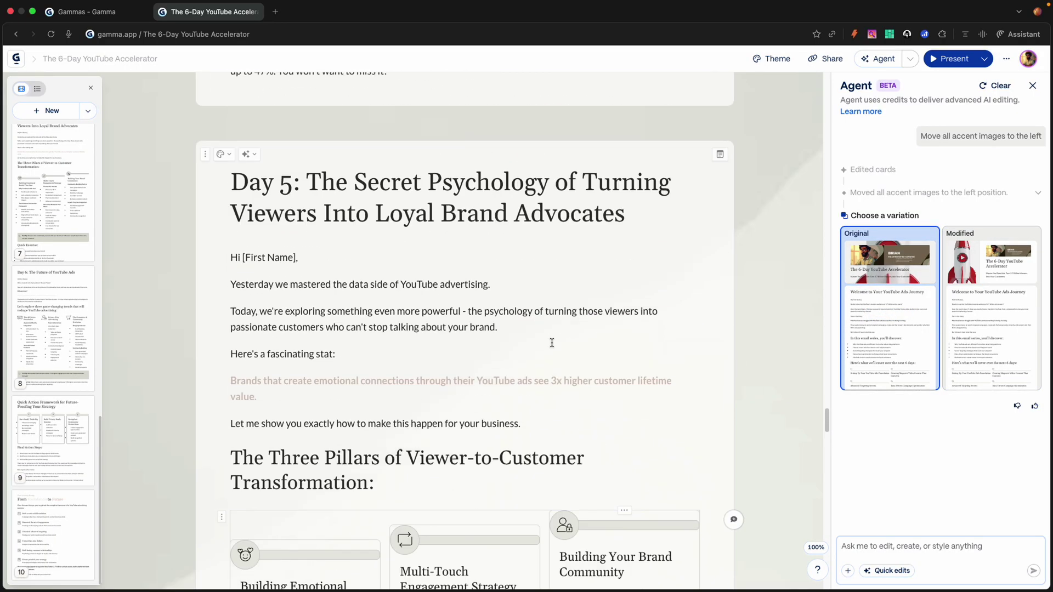
{"action": "scroll", "coordinate": [552, 343], "scroll_direction": "up", "scroll_amount": 15}
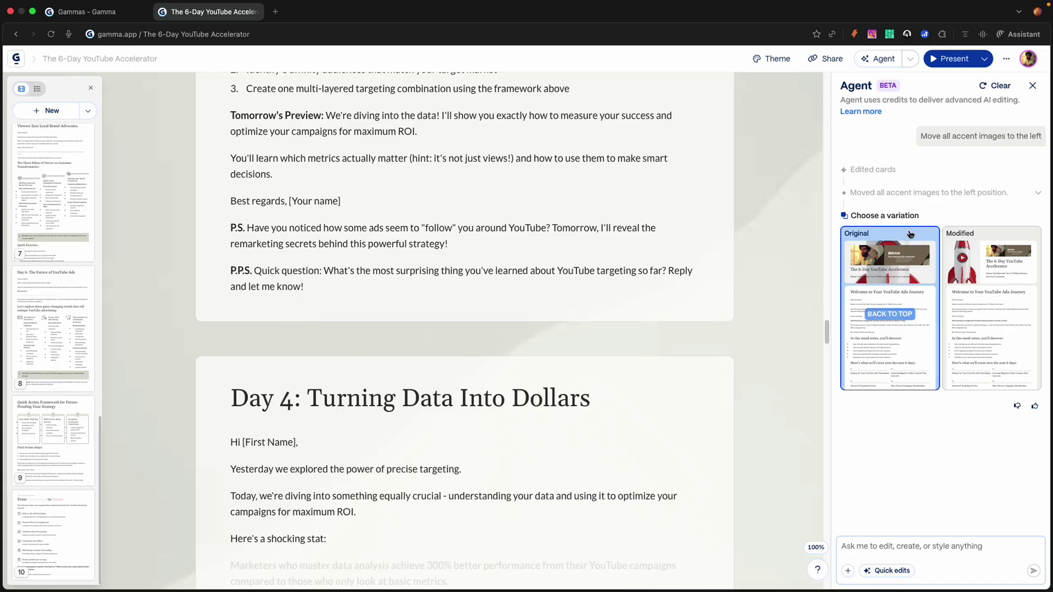
{"action": "mouse_move", "coordinate": [893, 291]}
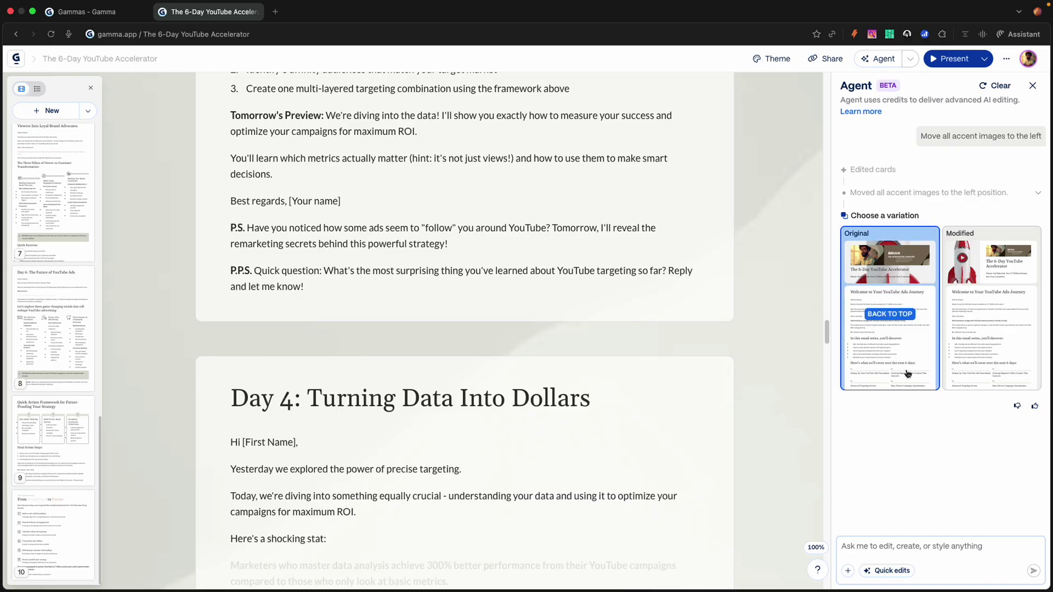
{"action": "scroll", "coordinate": [566, 291], "scroll_direction": "up", "scroll_amount": 10}
{"action": "scroll", "coordinate": [565, 292], "scroll_direction": "up", "scroll_amount": 15}
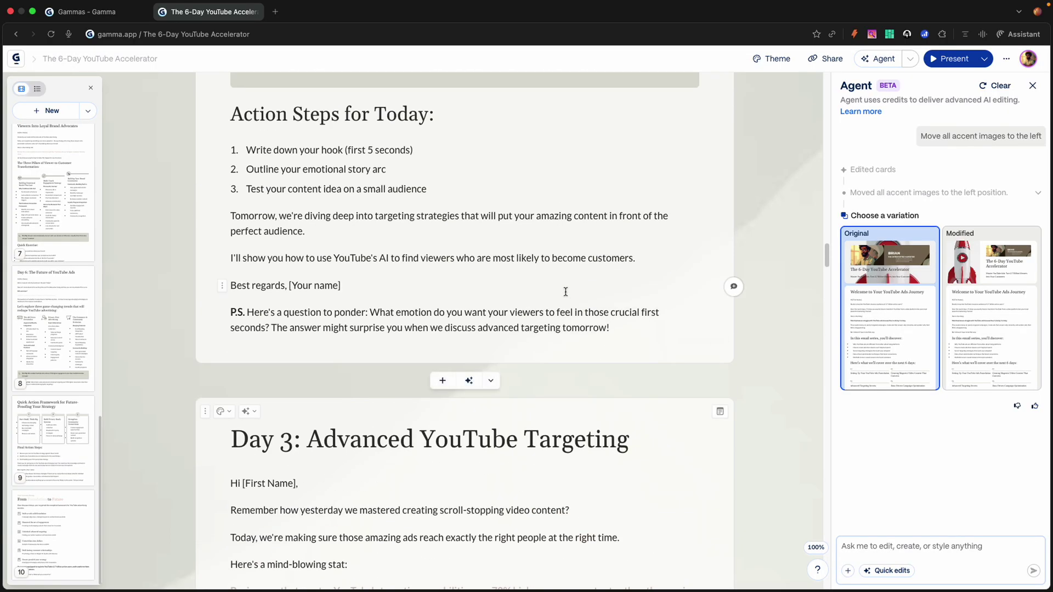
{"action": "scroll", "coordinate": [566, 291], "scroll_direction": "up", "scroll_amount": 10}
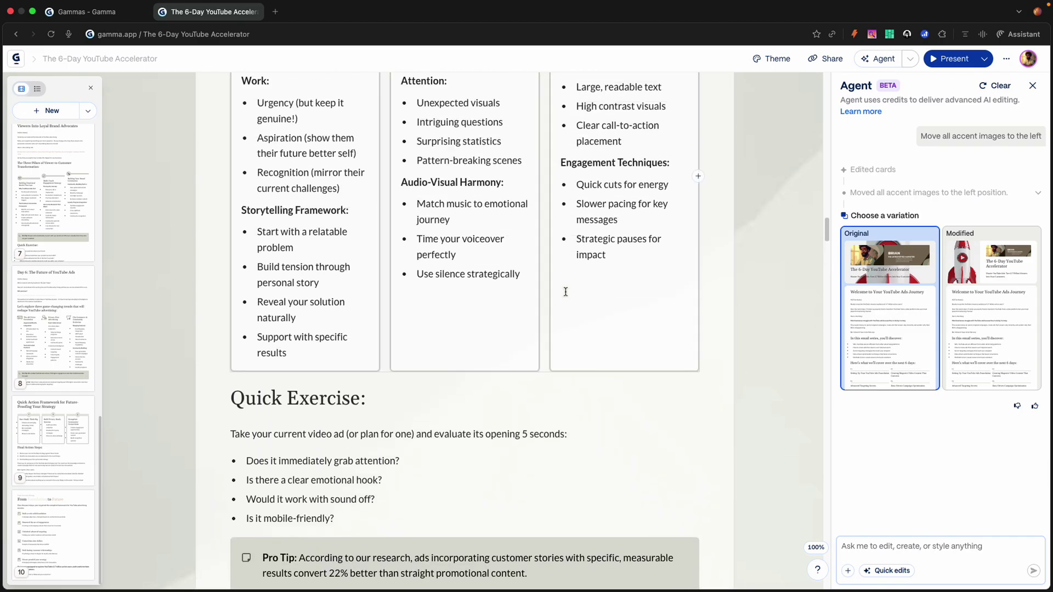
{"action": "scroll", "coordinate": [551, 243], "scroll_direction": "up", "scroll_amount": 15}
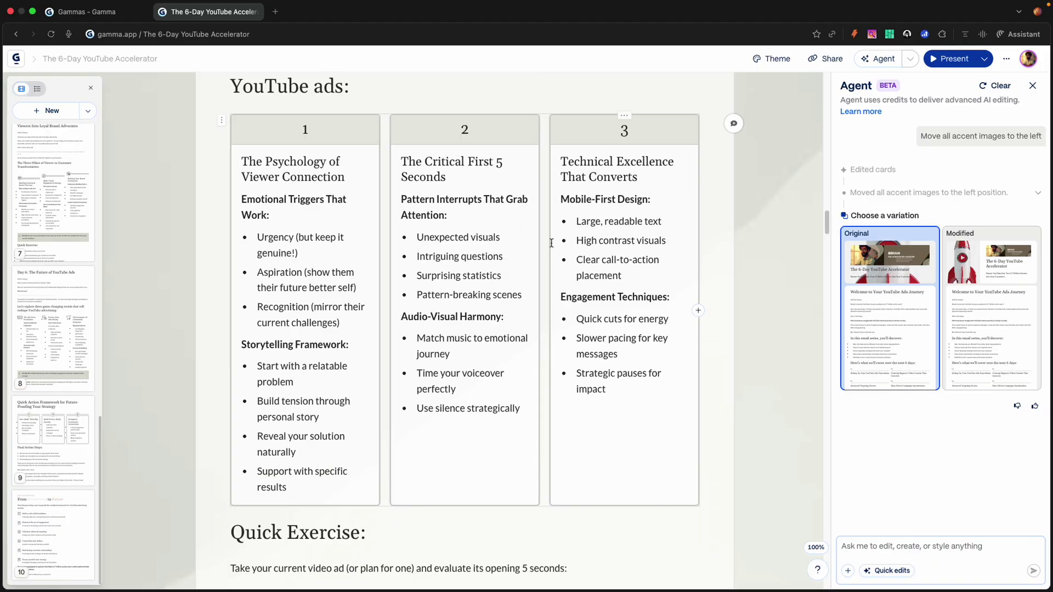
{"action": "left_click", "coordinate": [17, 63]}
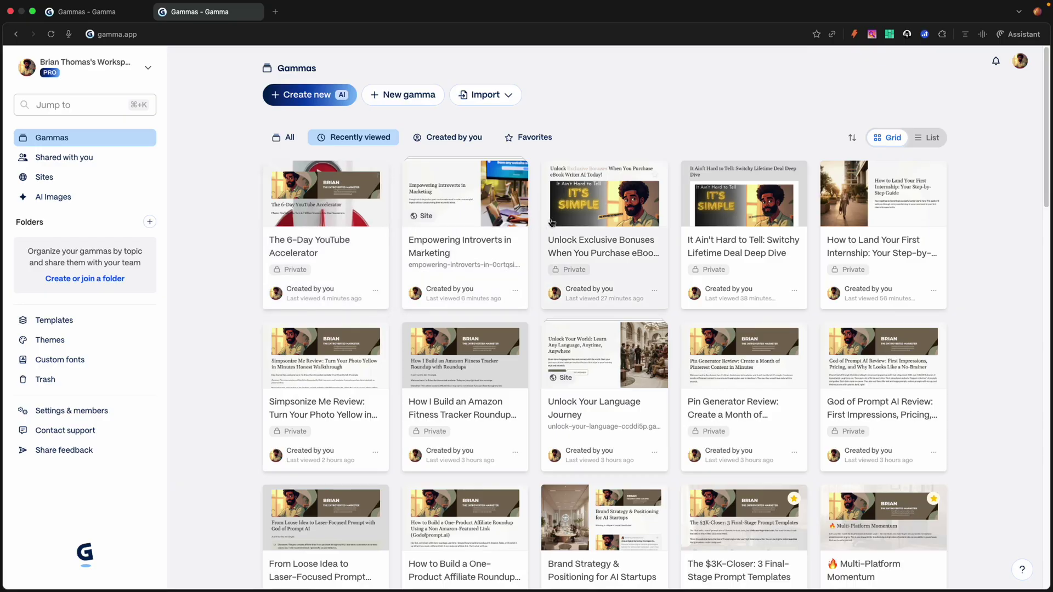
{"action": "left_click", "coordinate": [591, 237]}
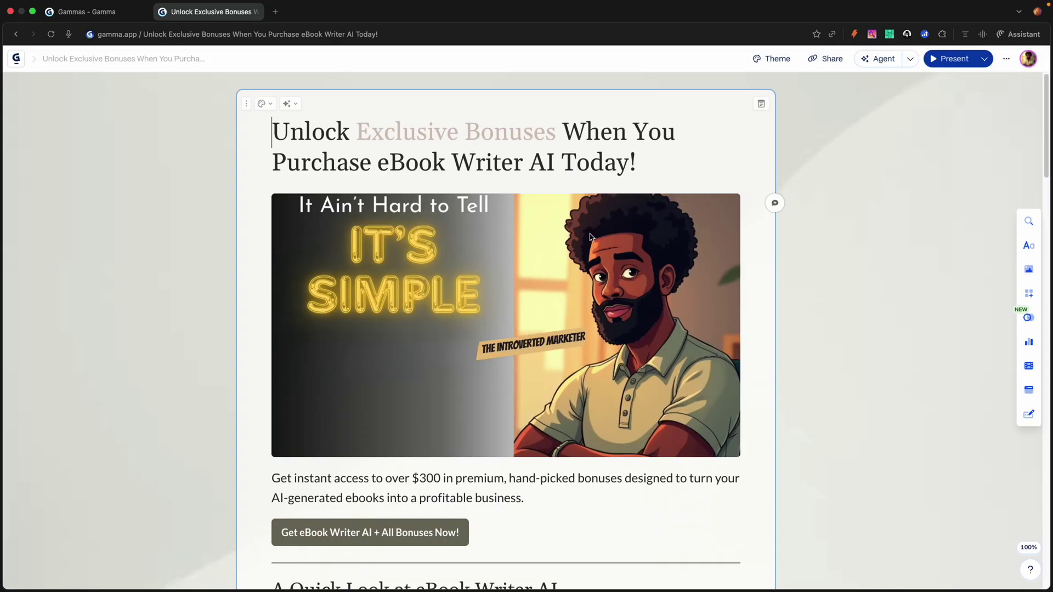
{"action": "scroll", "coordinate": [395, 167], "scroll_direction": "down", "scroll_amount": 15}
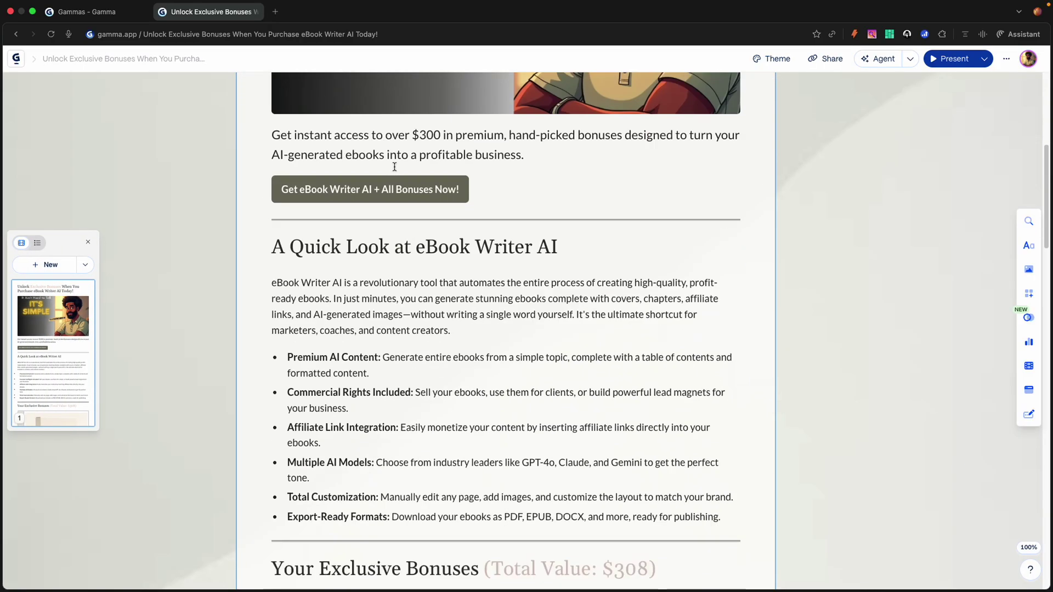
{"action": "scroll", "coordinate": [395, 167], "scroll_direction": "down", "scroll_amount": 2}
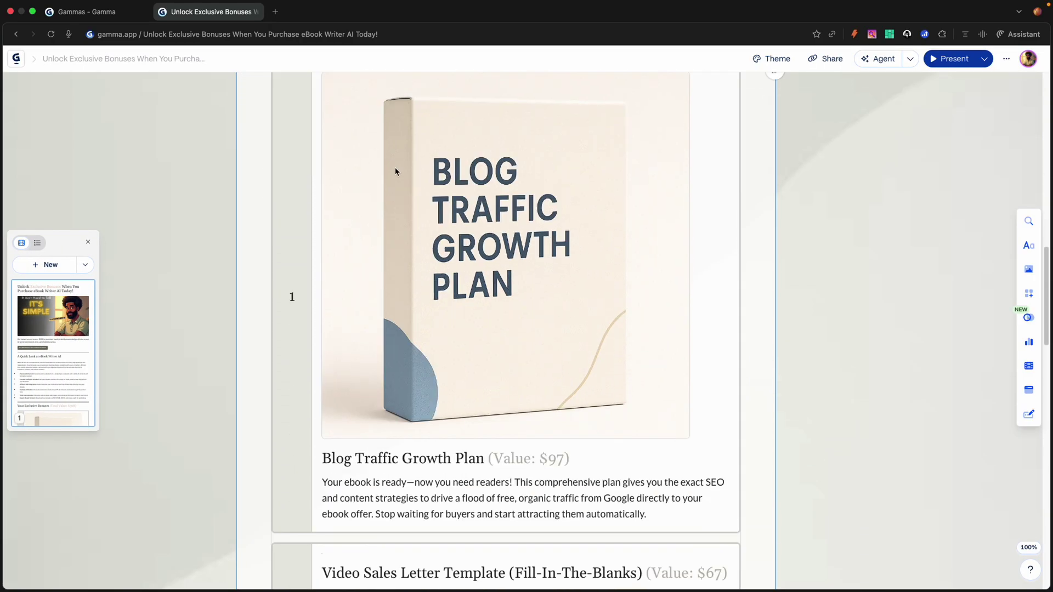
{"action": "scroll", "coordinate": [395, 167], "scroll_direction": "up", "scroll_amount": 15}
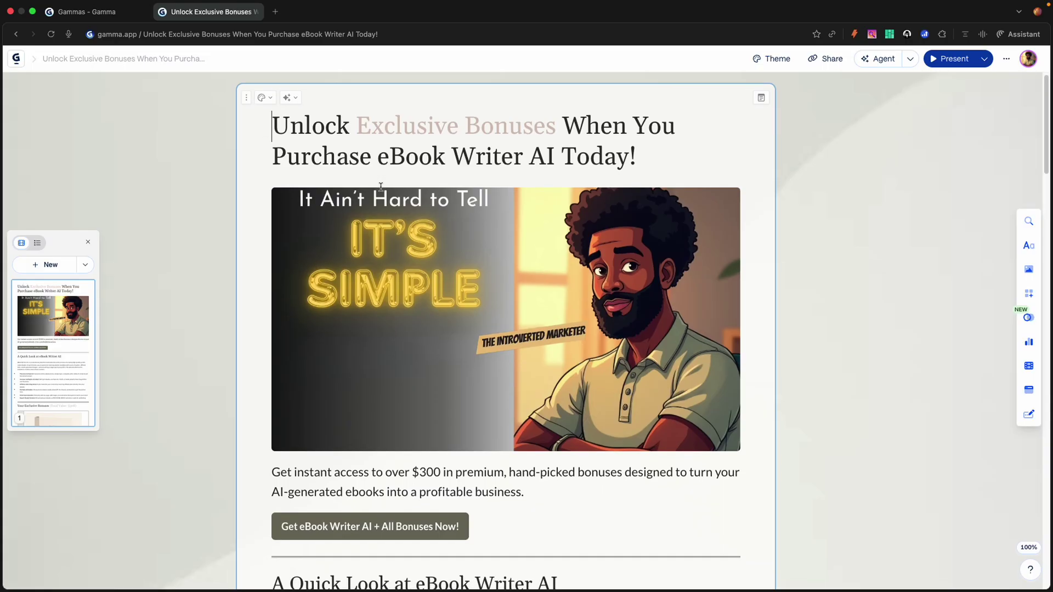
{"action": "scroll", "coordinate": [383, 187], "scroll_direction": "down", "scroll_amount": 4}
{"action": "scroll", "coordinate": [383, 192], "scroll_direction": "up", "scroll_amount": 4}
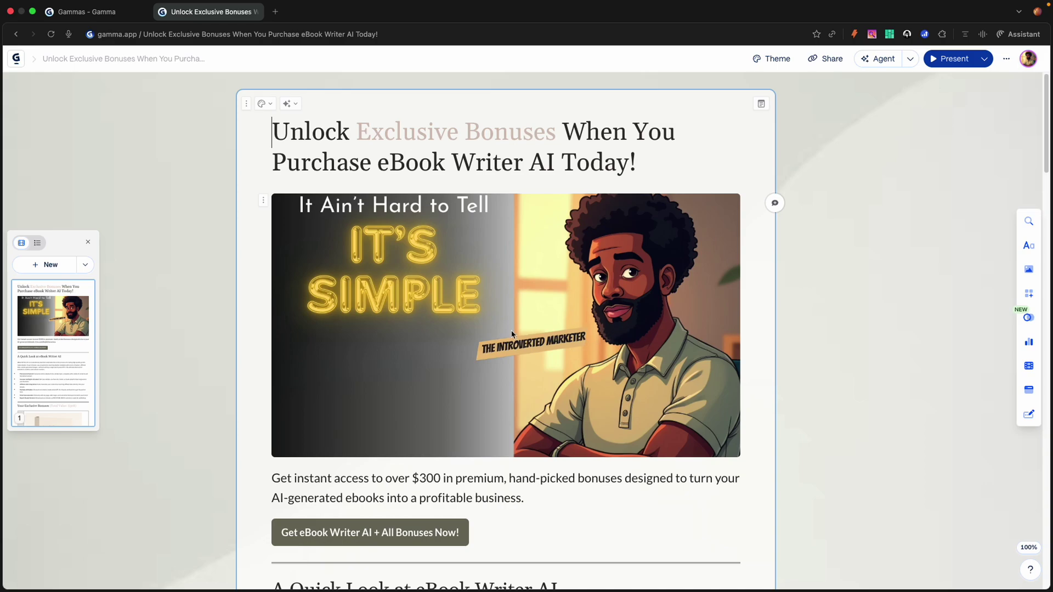
{"action": "scroll", "coordinate": [631, 343], "scroll_direction": "down", "scroll_amount": 3}
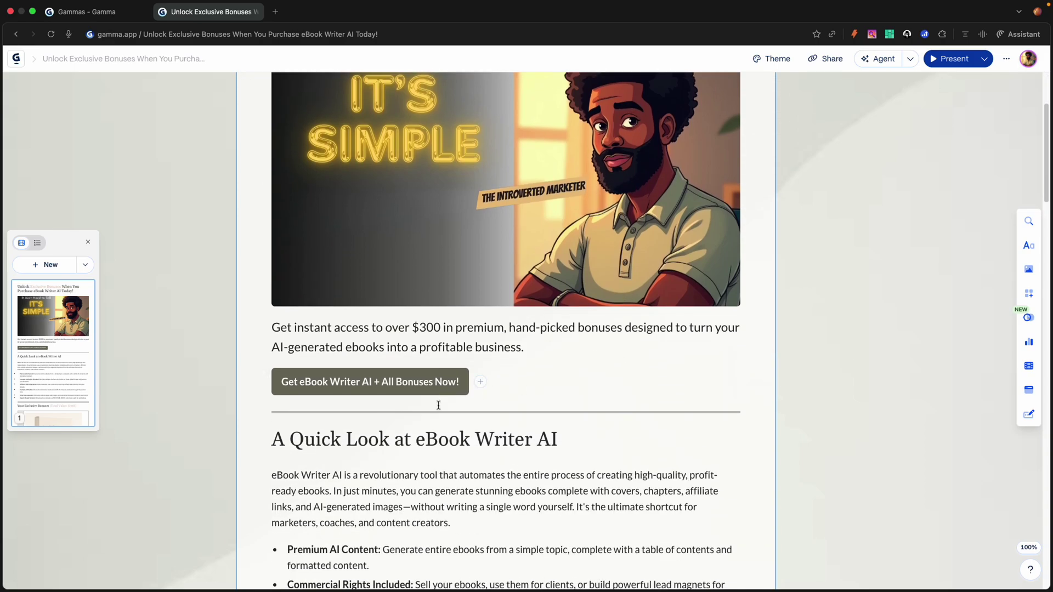
{"action": "scroll", "coordinate": [388, 381], "scroll_direction": "down", "scroll_amount": 15}
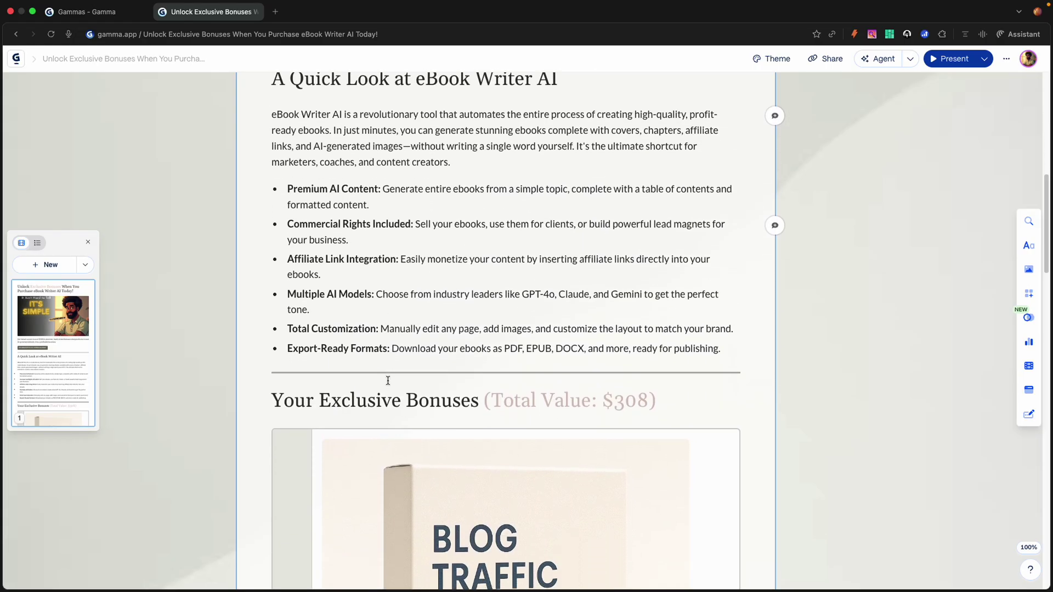
{"action": "scroll", "coordinate": [394, 382], "scroll_direction": "down", "scroll_amount": 15}
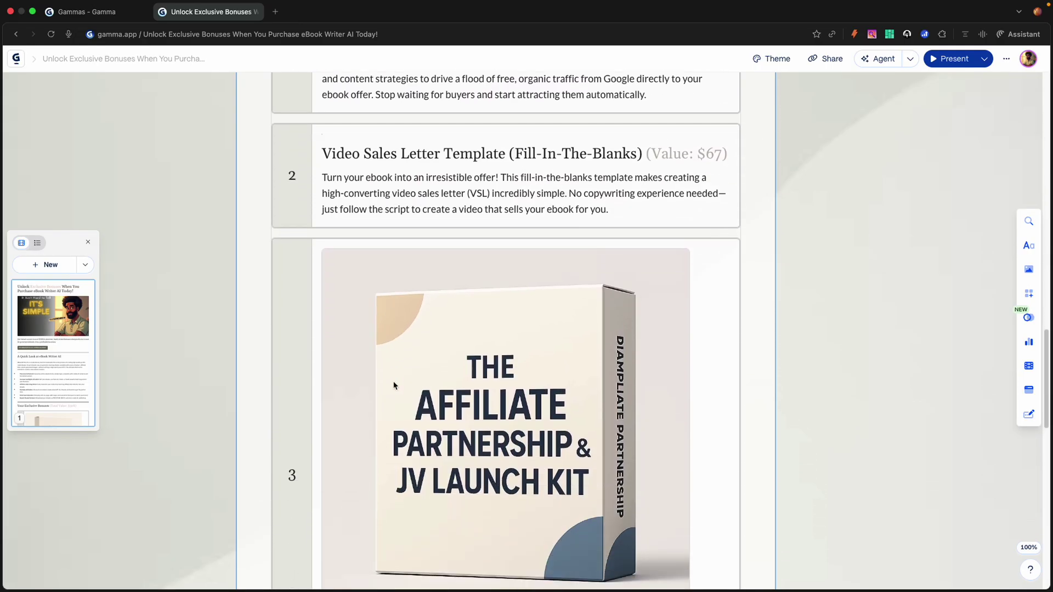
{"action": "scroll", "coordinate": [394, 385], "scroll_direction": "down", "scroll_amount": 5}
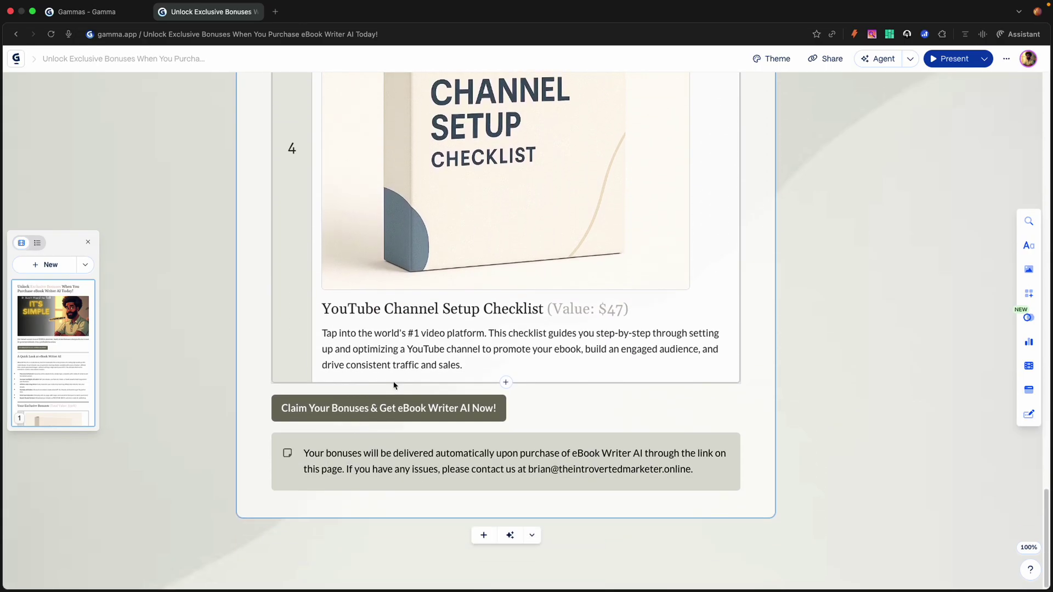
{"action": "scroll", "coordinate": [707, 240], "scroll_direction": "up", "scroll_amount": 4}
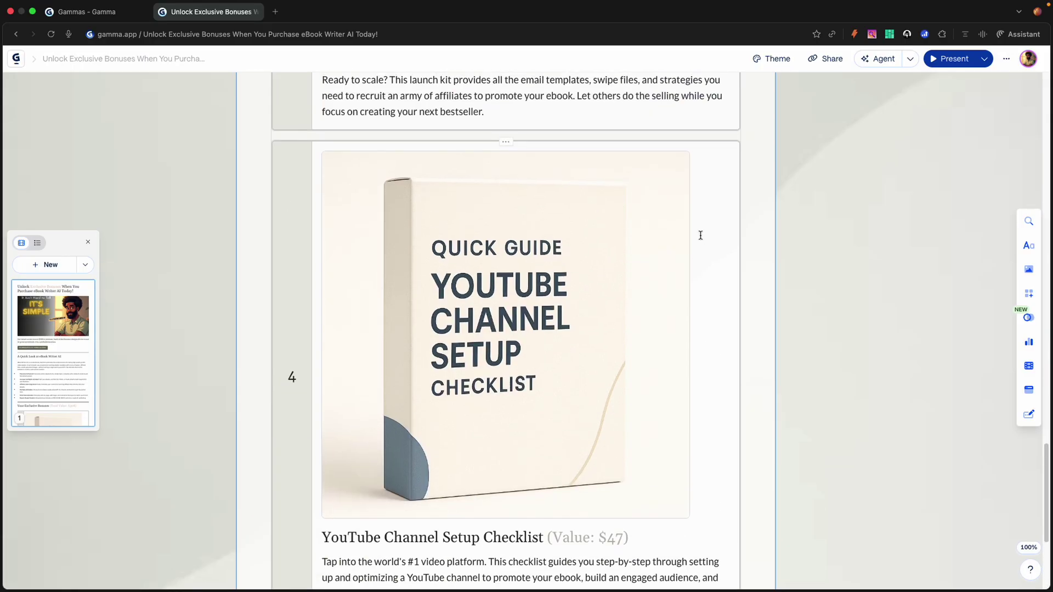
{"action": "left_click", "coordinate": [831, 62]}
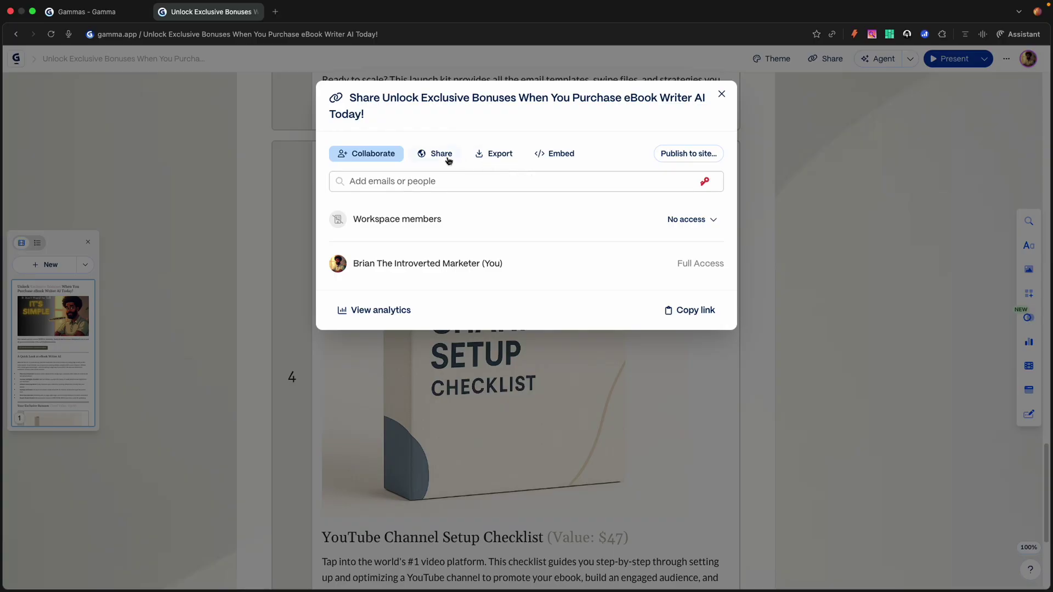
Step: Copy the bonuses document's anyone-with-the-link view URL from the Share tab
{"action": "left_click", "coordinate": [433, 156]}
{"action": "left_click", "coordinate": [706, 230]}
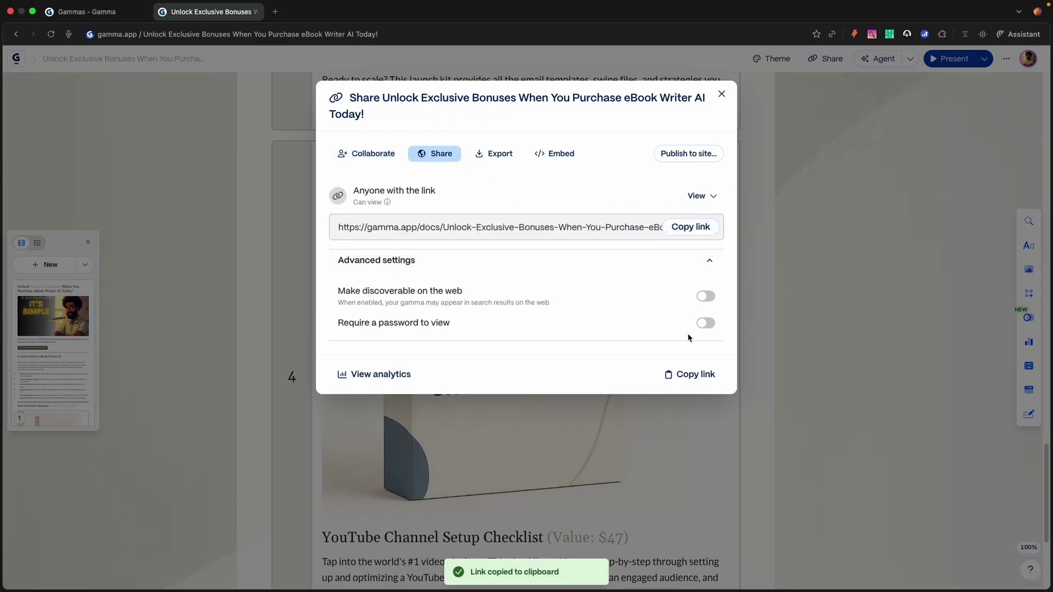
{"action": "mouse_move", "coordinate": [299, 3]}
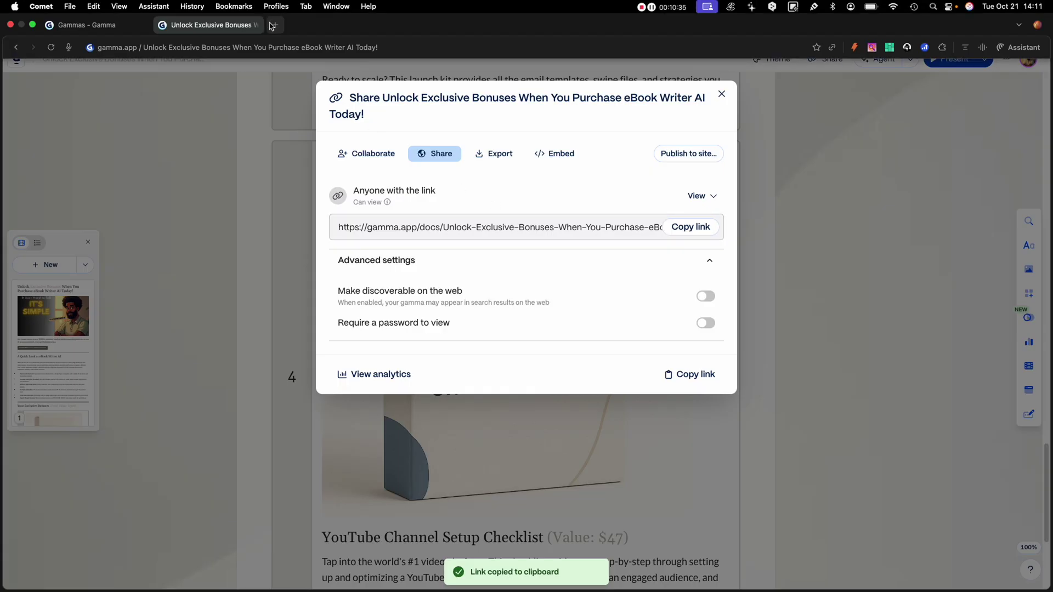
Step: Open the copied link in a new tab to confirm it loads the bonuses document, then close it
{"action": "left_click", "coordinate": [275, 25]}
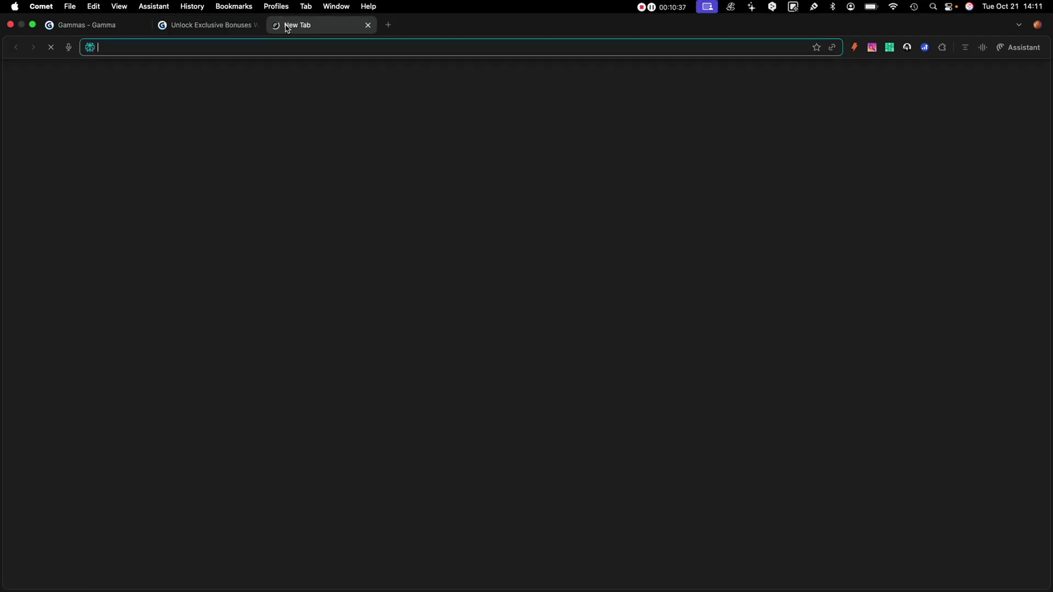
{"action": "key", "text": "super+v"}
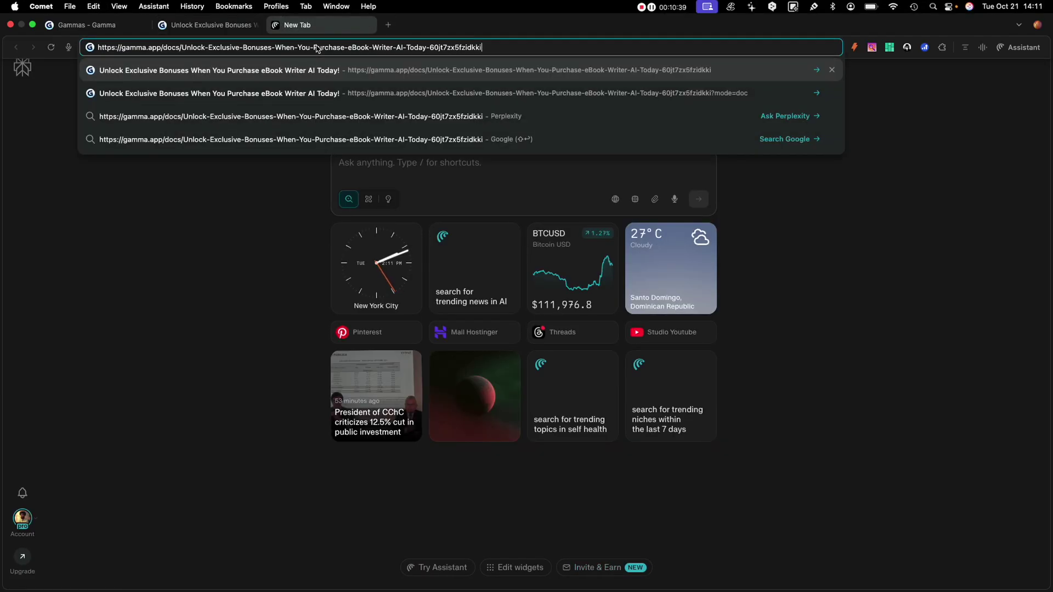
{"action": "key", "text": "Return"}
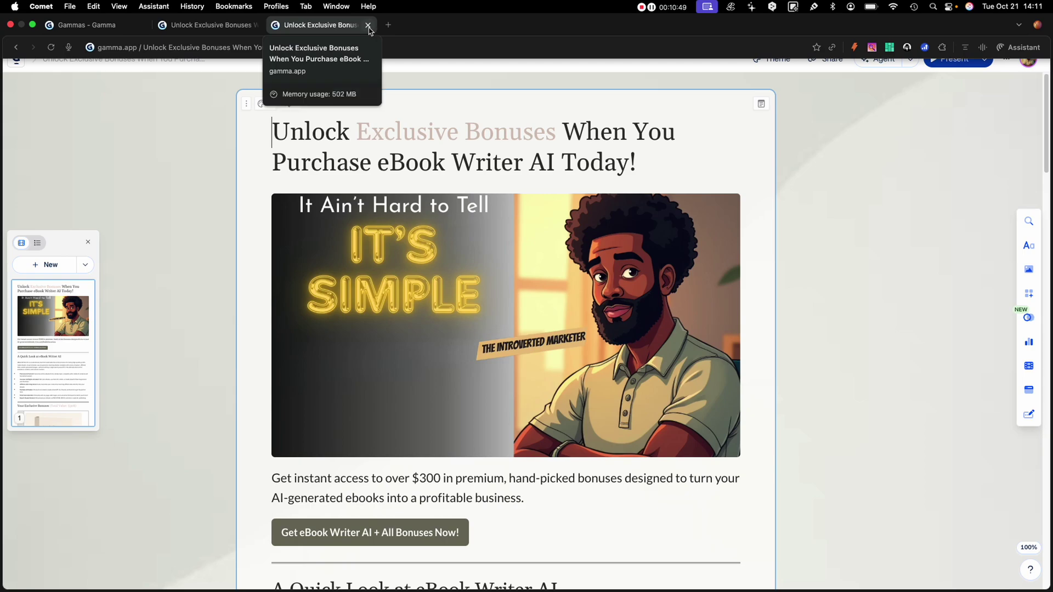
{"action": "left_click", "coordinate": [368, 25]}
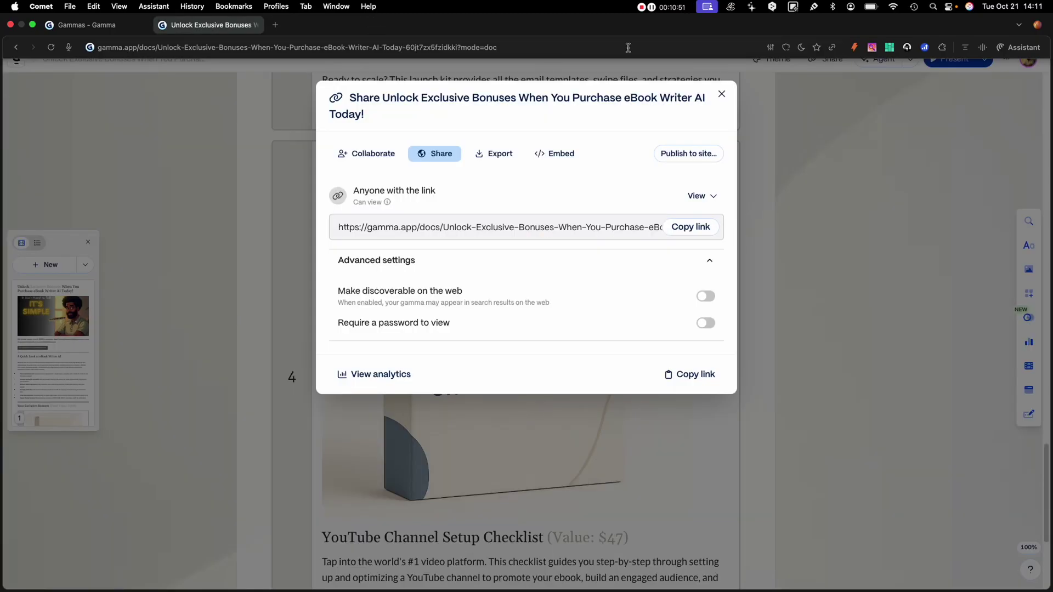
Step: Open a new incognito window from the Comet menu
{"action": "left_click", "coordinate": [1037, 25]}
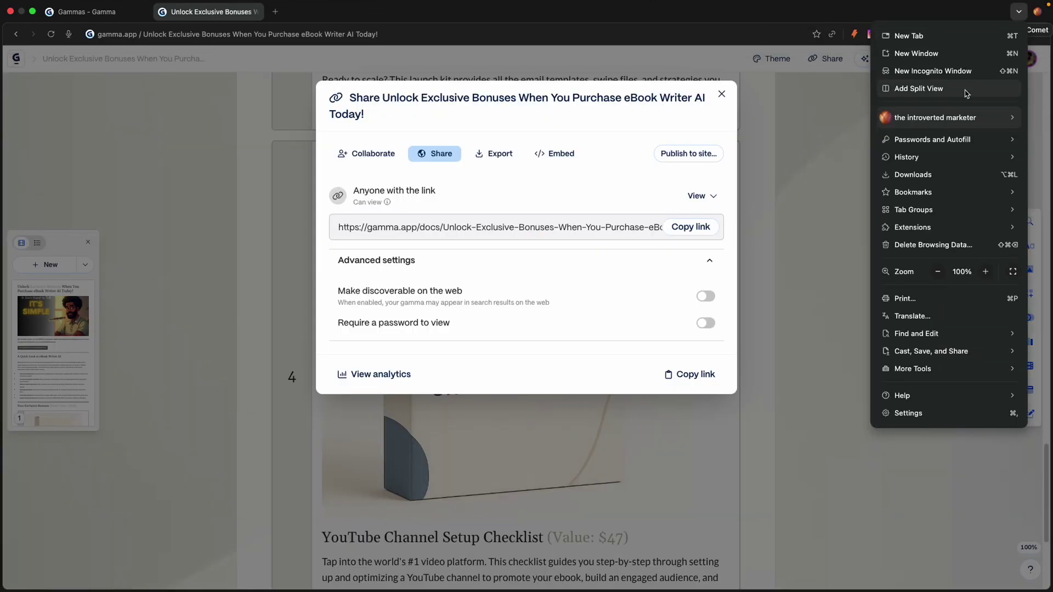
{"action": "left_click", "coordinate": [1037, 25]}
{"action": "key", "text": "super+shift+n"}
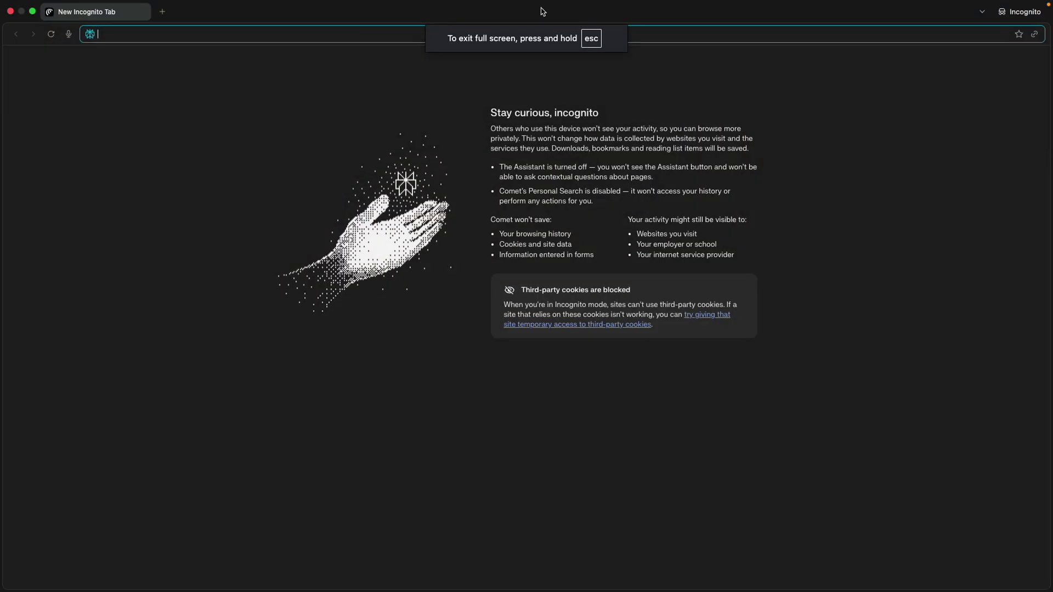
Step: Load the shared gamma.app link in the incognito window, scroll through it, and start presenting
{"action": "key", "text": "super+v"}
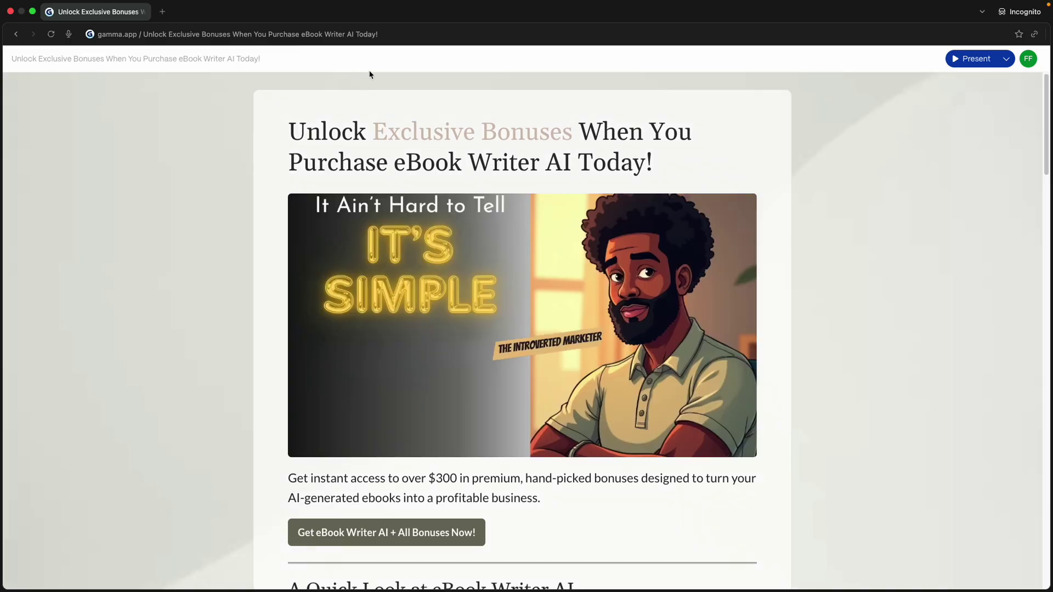
{"action": "scroll", "coordinate": [833, 200], "scroll_direction": "down", "scroll_amount": 20}
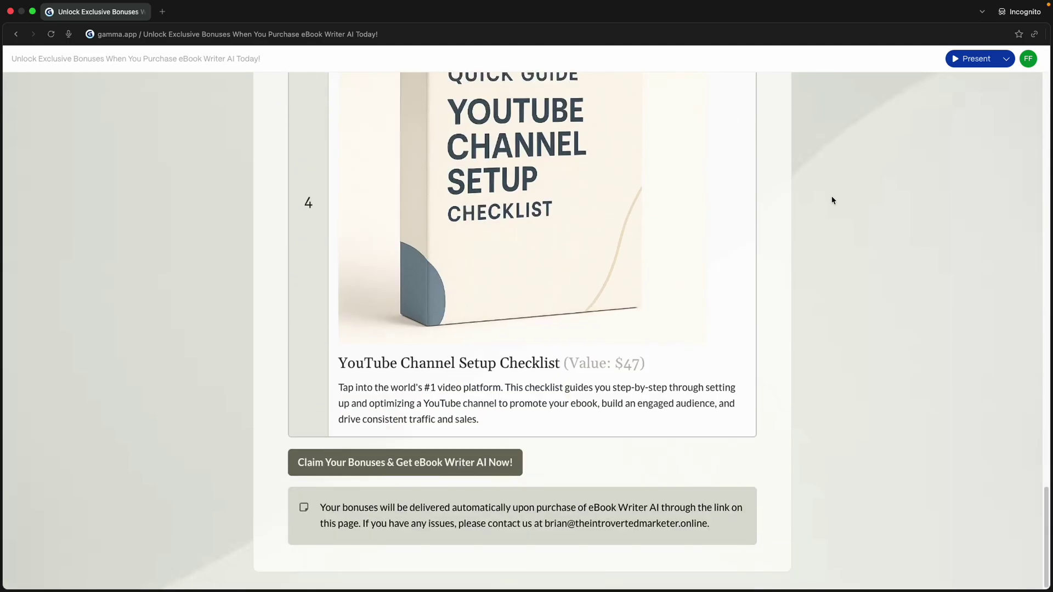
{"action": "scroll", "coordinate": [833, 200], "scroll_direction": "up", "scroll_amount": 20}
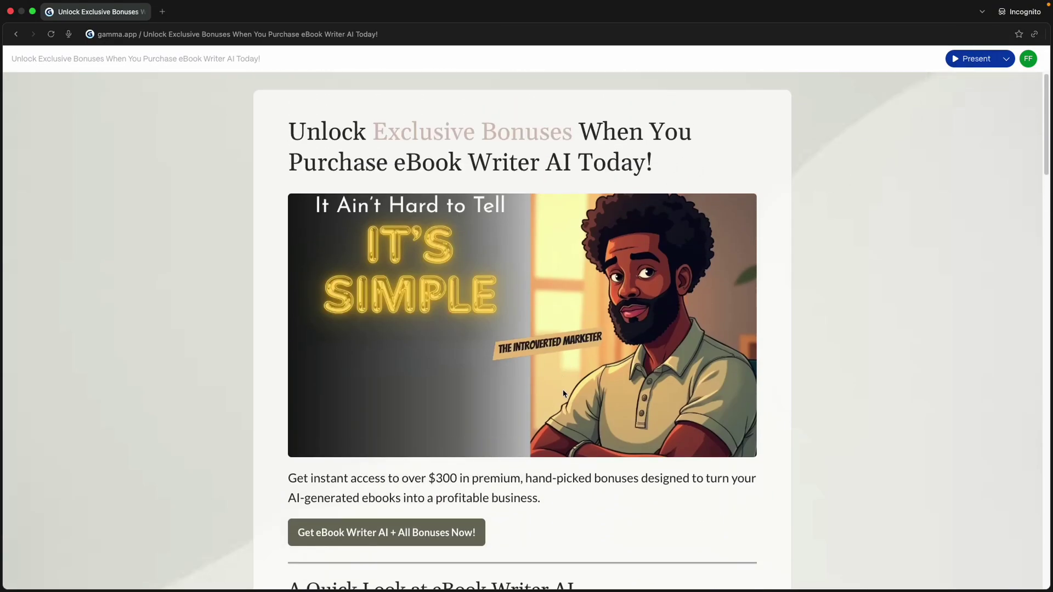
{"action": "scroll", "coordinate": [564, 394], "scroll_direction": "down", "scroll_amount": 10}
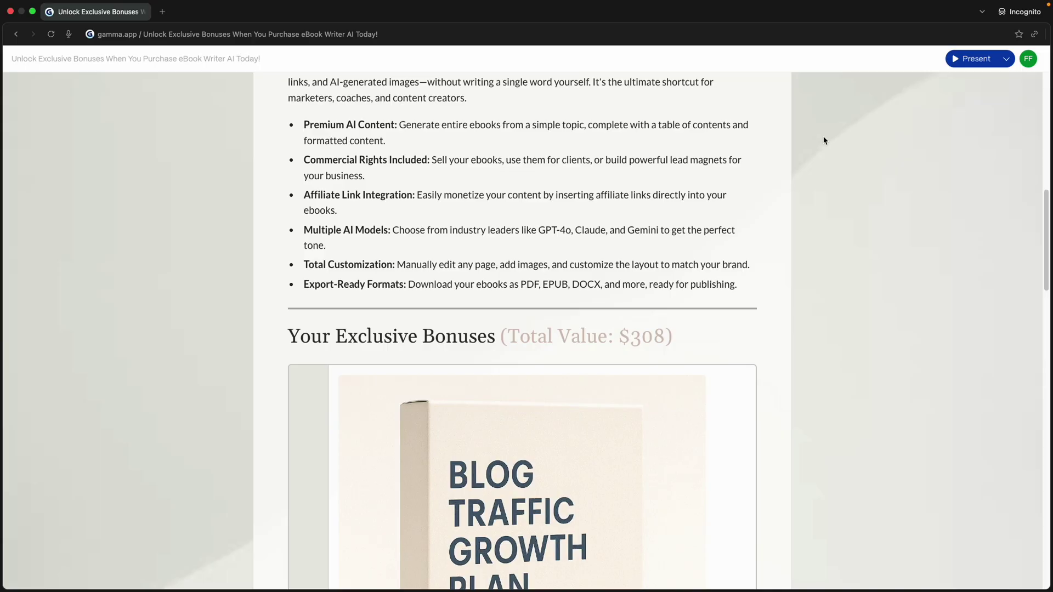
{"action": "left_click", "coordinate": [957, 60]}
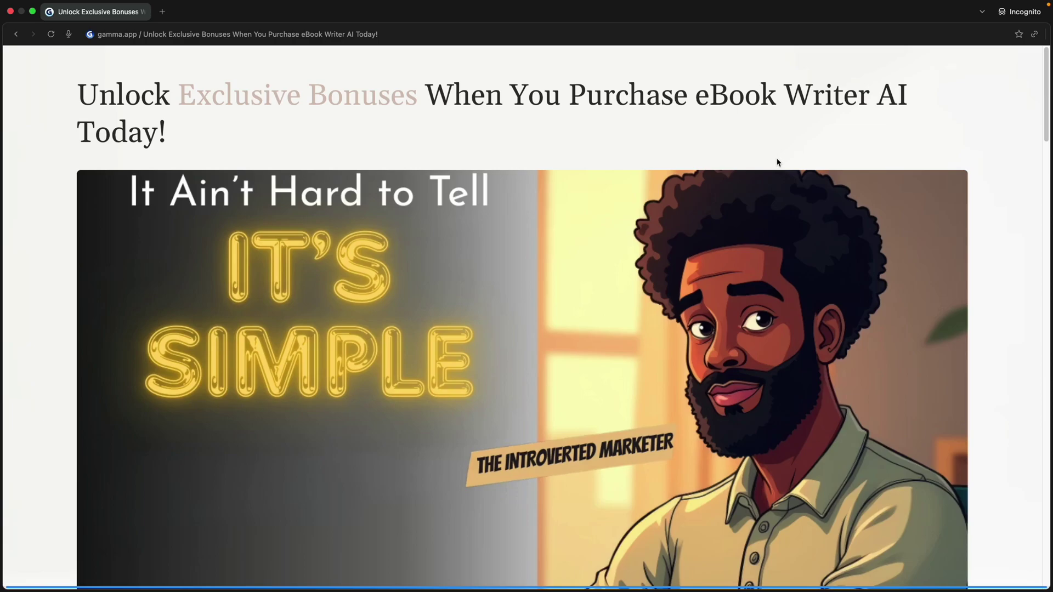
Step: Scroll through the presented bonuses slides to the final Claim section
{"action": "scroll", "coordinate": [777, 163], "scroll_direction": "down", "scroll_amount": 10}
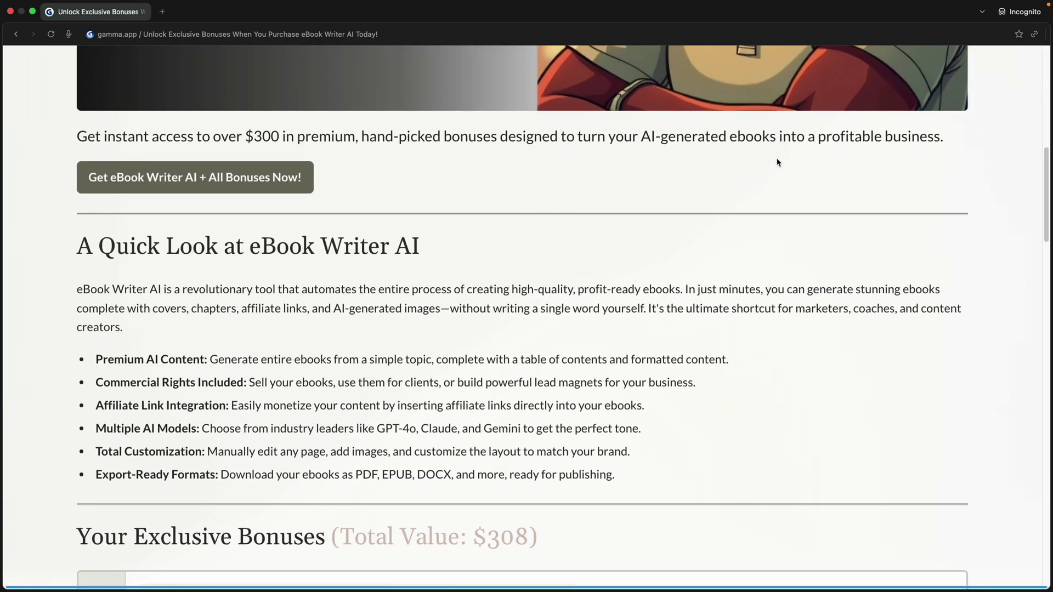
{"action": "scroll", "coordinate": [777, 162], "scroll_direction": "up", "scroll_amount": 10}
{"action": "scroll", "coordinate": [776, 163], "scroll_direction": "down", "scroll_amount": 10}
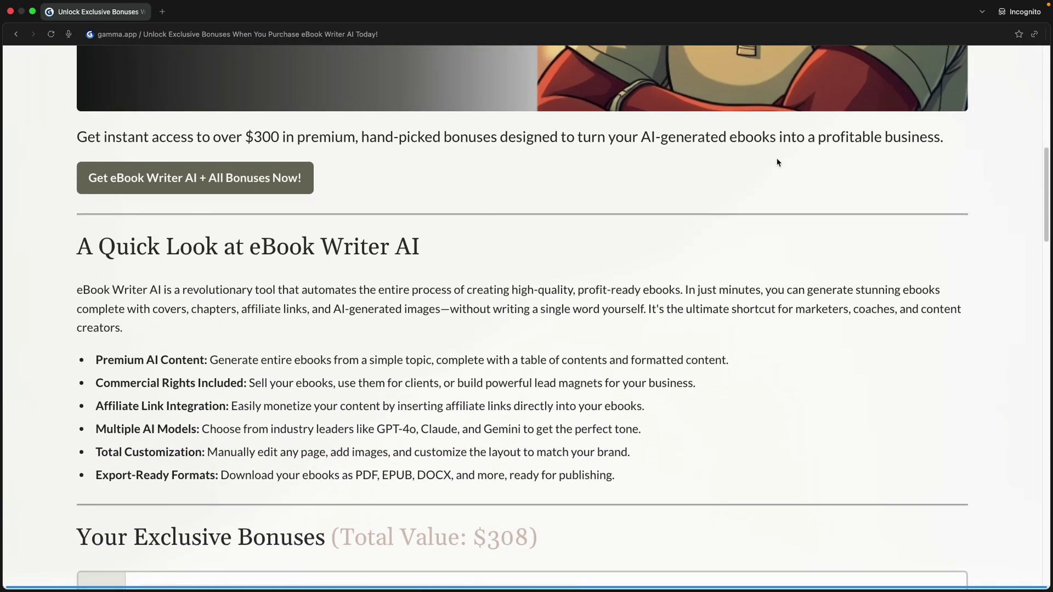
{"action": "scroll", "coordinate": [777, 162], "scroll_direction": "down", "scroll_amount": 5}
{"action": "scroll", "coordinate": [777, 162], "scroll_direction": "up", "scroll_amount": 10}
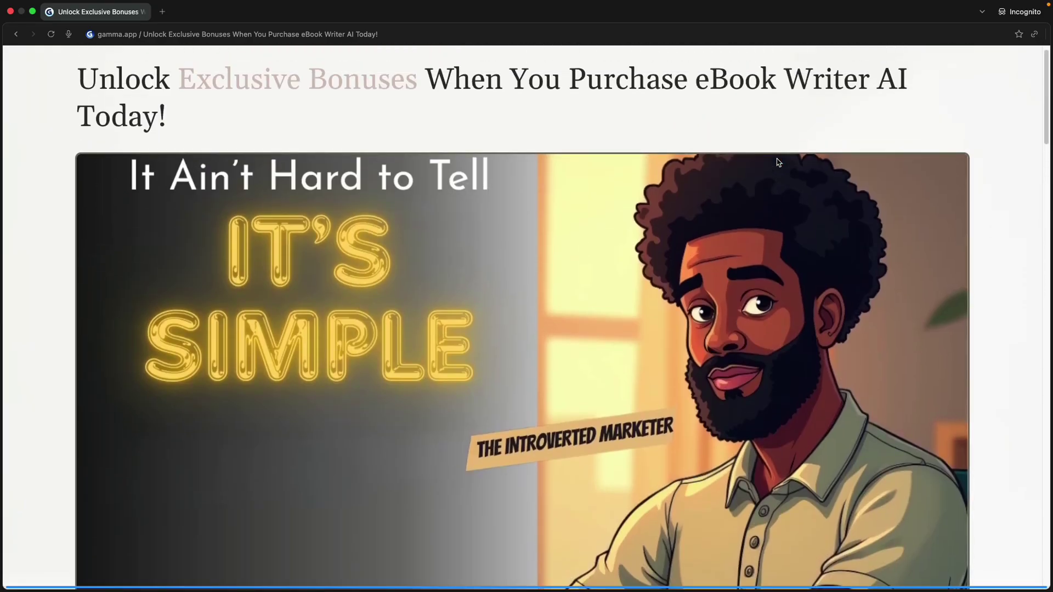
{"action": "scroll", "coordinate": [777, 162], "scroll_direction": "down", "scroll_amount": 10}
{"action": "scroll", "coordinate": [777, 162], "scroll_direction": "down", "scroll_amount": 20}
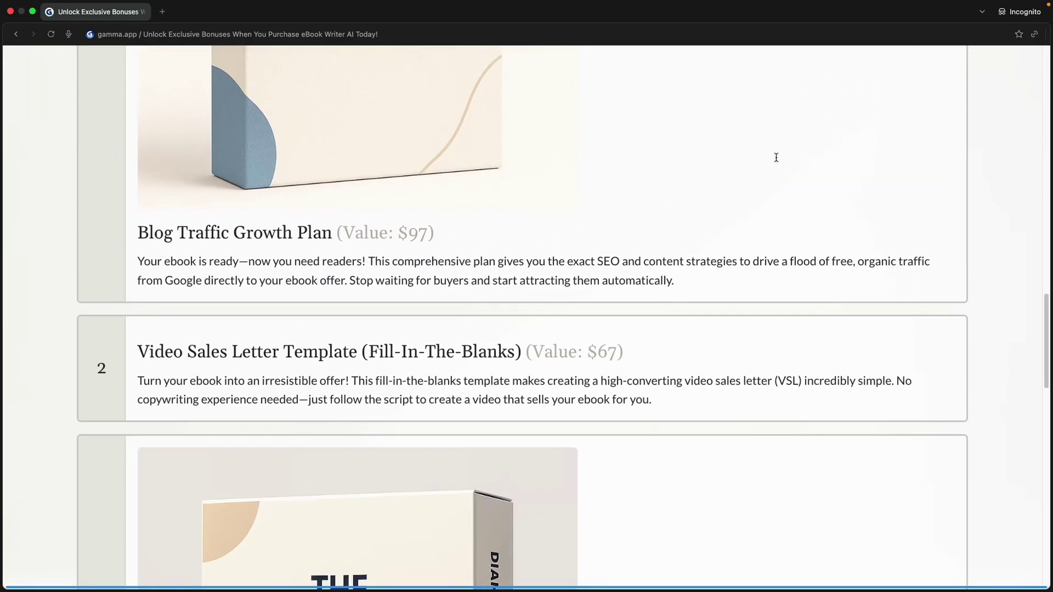
{"action": "scroll", "coordinate": [776, 157], "scroll_direction": "down", "scroll_amount": 8}
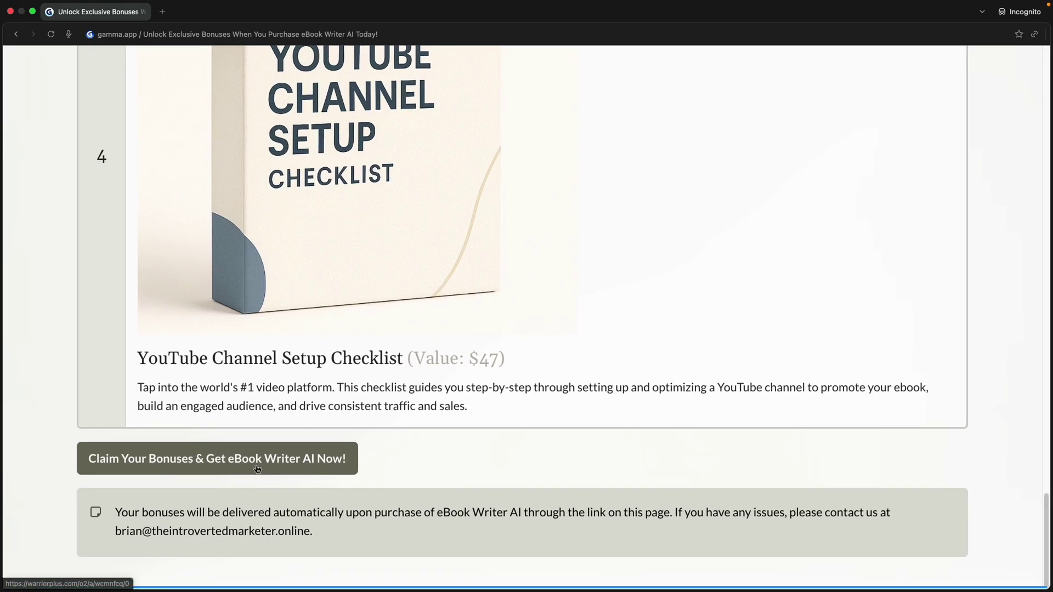
{"action": "mouse_move", "coordinate": [100, 42]}
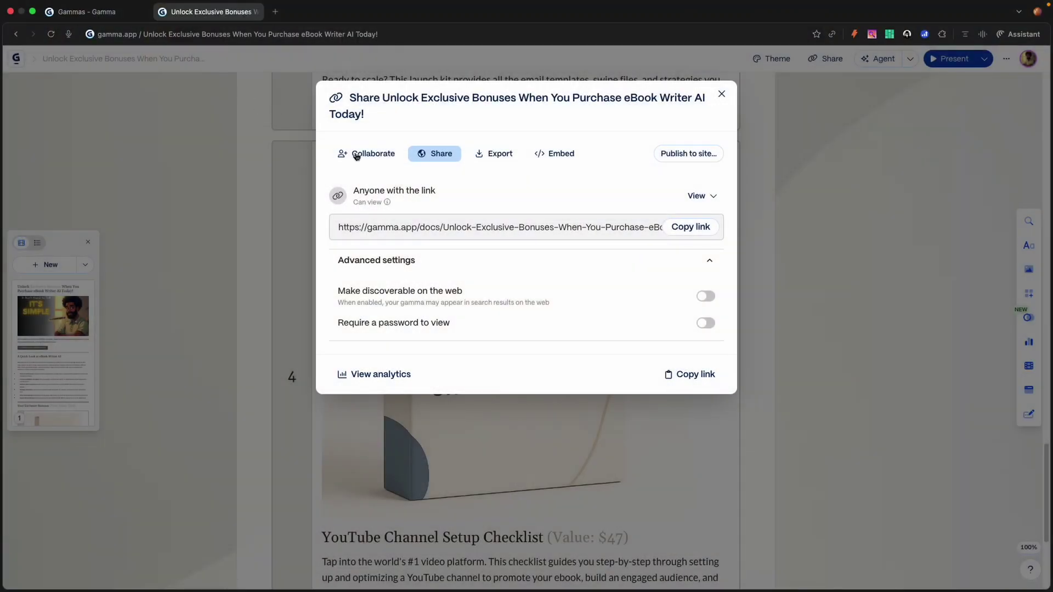
Step: Close the sharing options, return to the Gammas dashboard, and start a new gamma with AI
{"action": "left_click", "coordinate": [720, 95]}
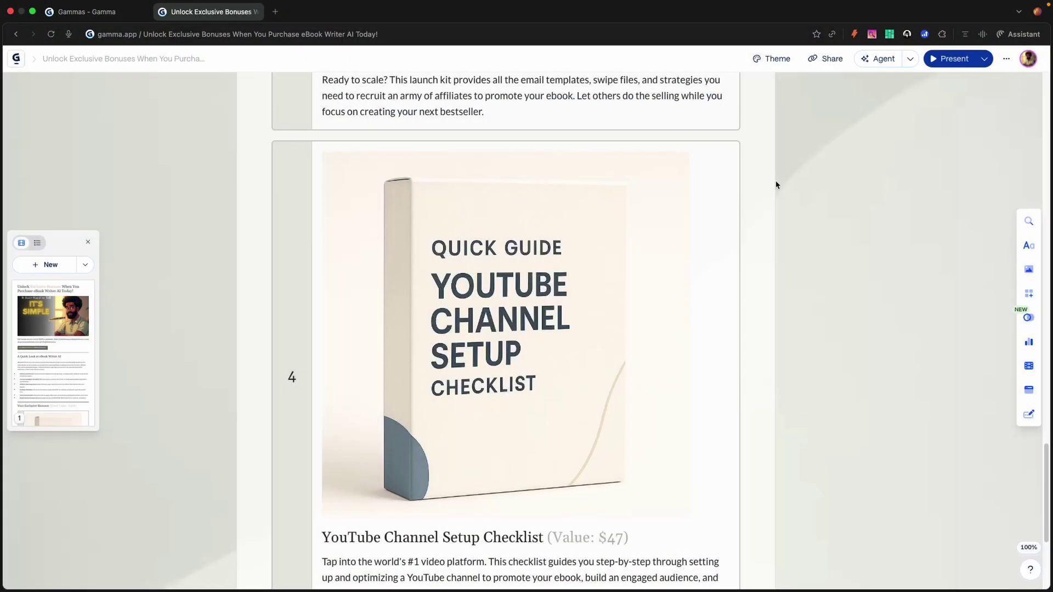
{"action": "scroll", "coordinate": [771, 192], "scroll_direction": "up", "scroll_amount": 20}
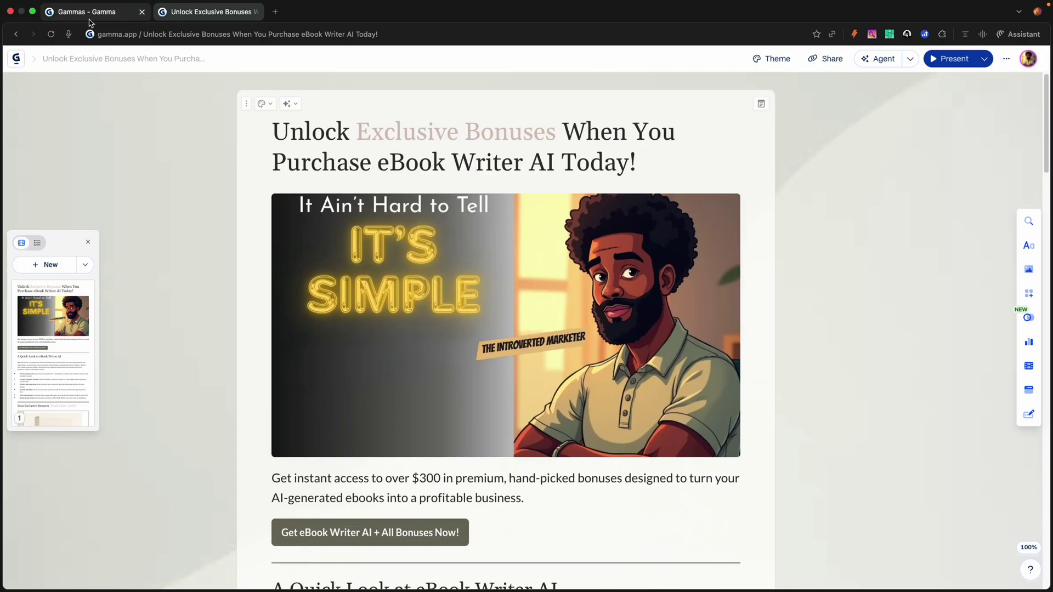
{"action": "left_click", "coordinate": [16, 59]}
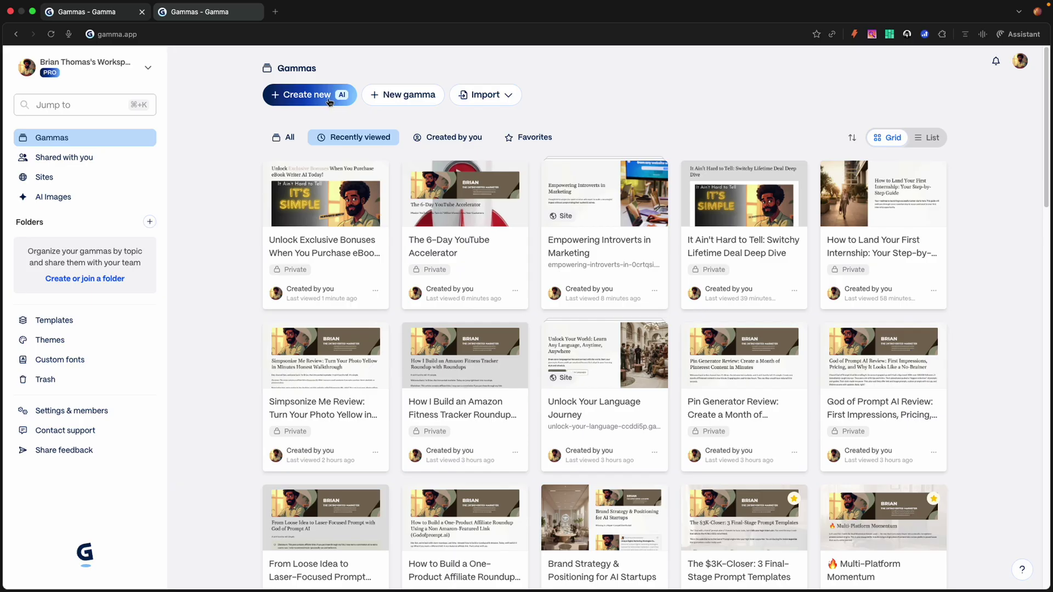
{"action": "left_click", "coordinate": [330, 102]}
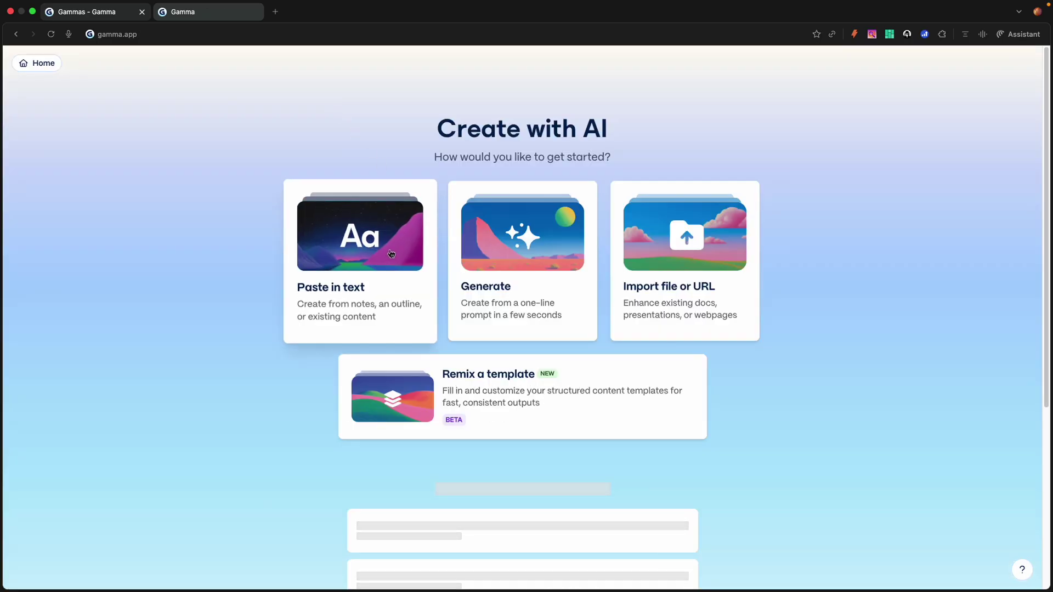
Step: Choose Generate with the 'Presentation on the history of UFOs for skeptics' example prompt and build its outline
{"action": "left_click", "coordinate": [483, 249]}
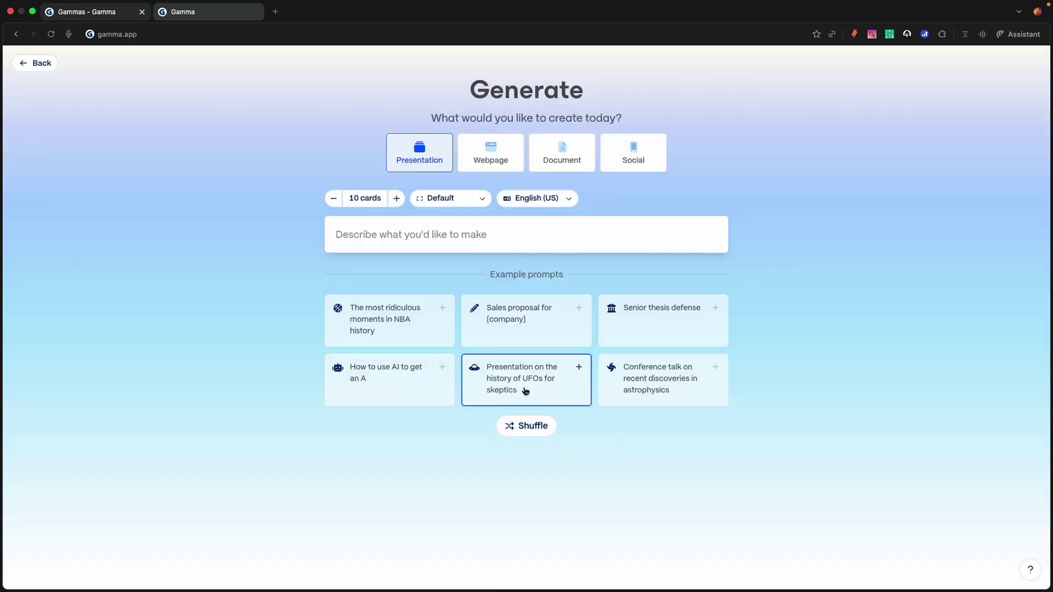
{"action": "left_click", "coordinate": [556, 396]}
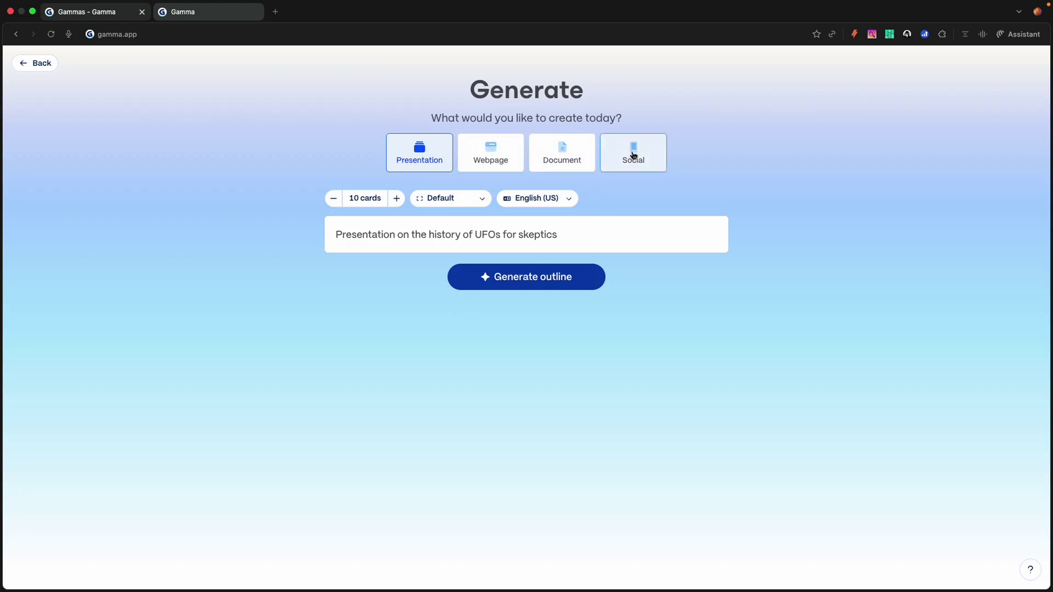
{"action": "left_click", "coordinate": [510, 284]}
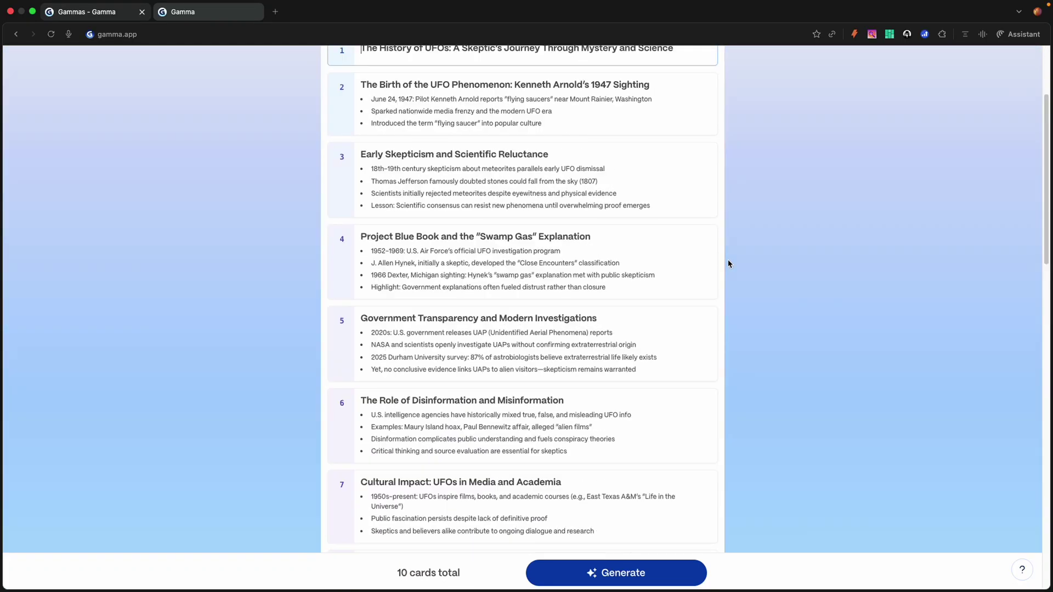
Step: Review the 10-card UFO outline and generate the full presentation from it
{"action": "scroll", "coordinate": [729, 264], "scroll_direction": "down", "scroll_amount": 5}
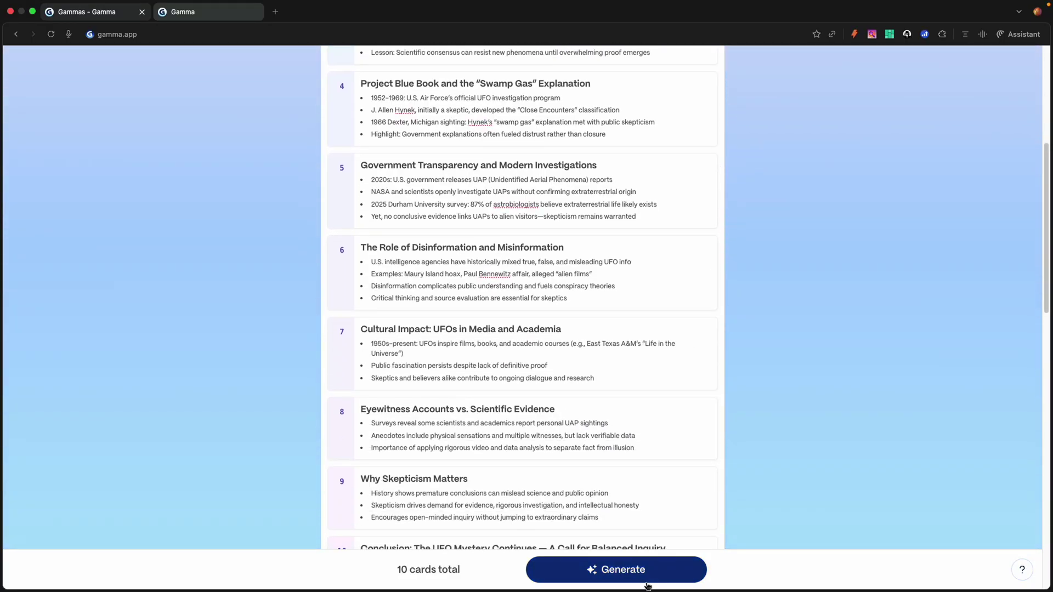
{"action": "left_click", "coordinate": [680, 569]}
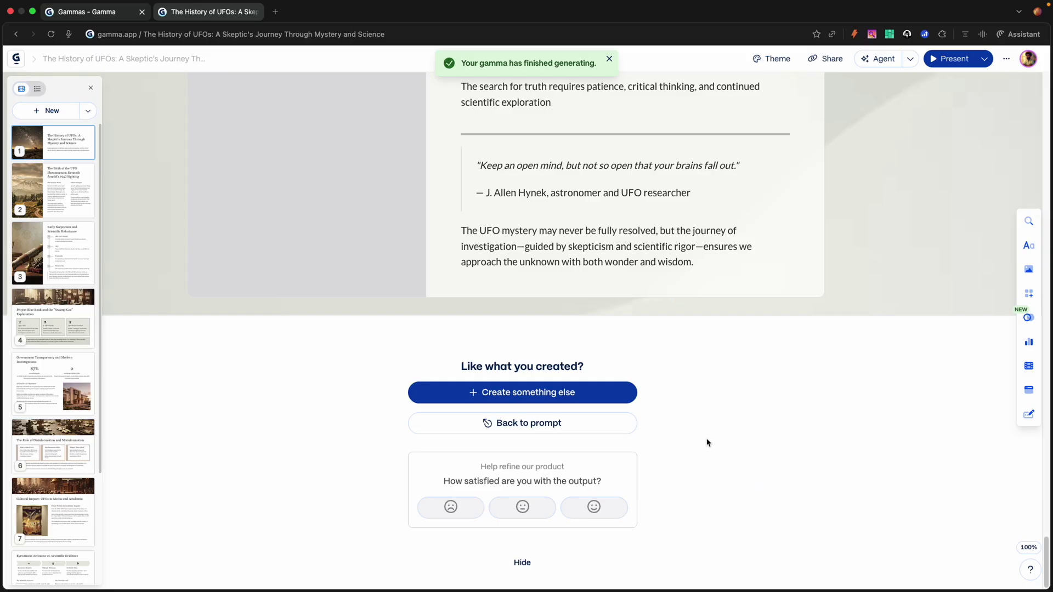
Step: Scroll back up the finished UFO history deck and present it full screen
{"action": "scroll", "coordinate": [746, 451], "scroll_direction": "up", "scroll_amount": 5}
{"action": "scroll", "coordinate": [731, 438], "scroll_direction": "up", "scroll_amount": 1}
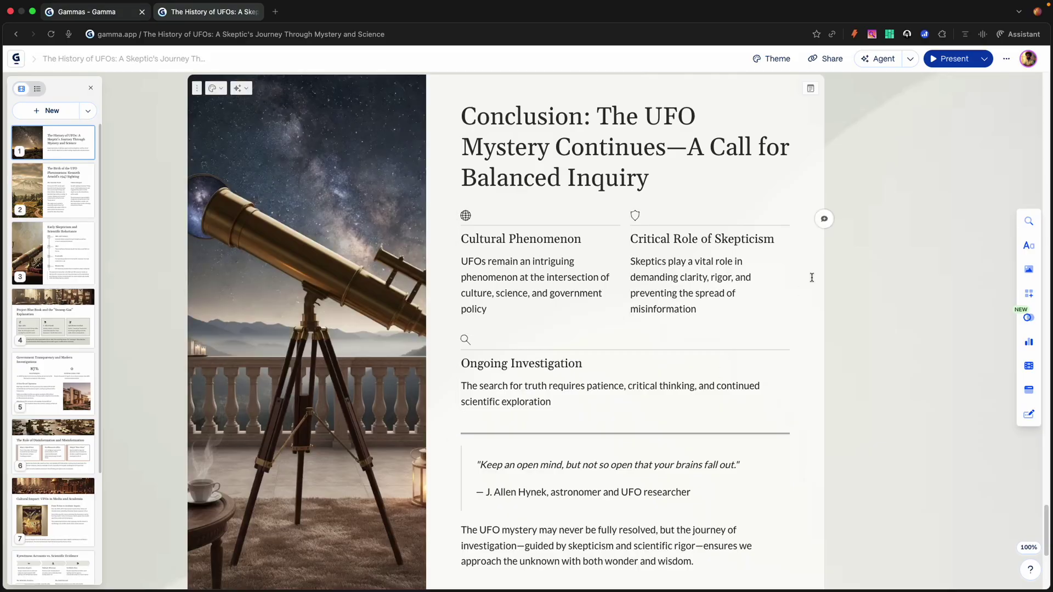
{"action": "left_click", "coordinate": [949, 62]}
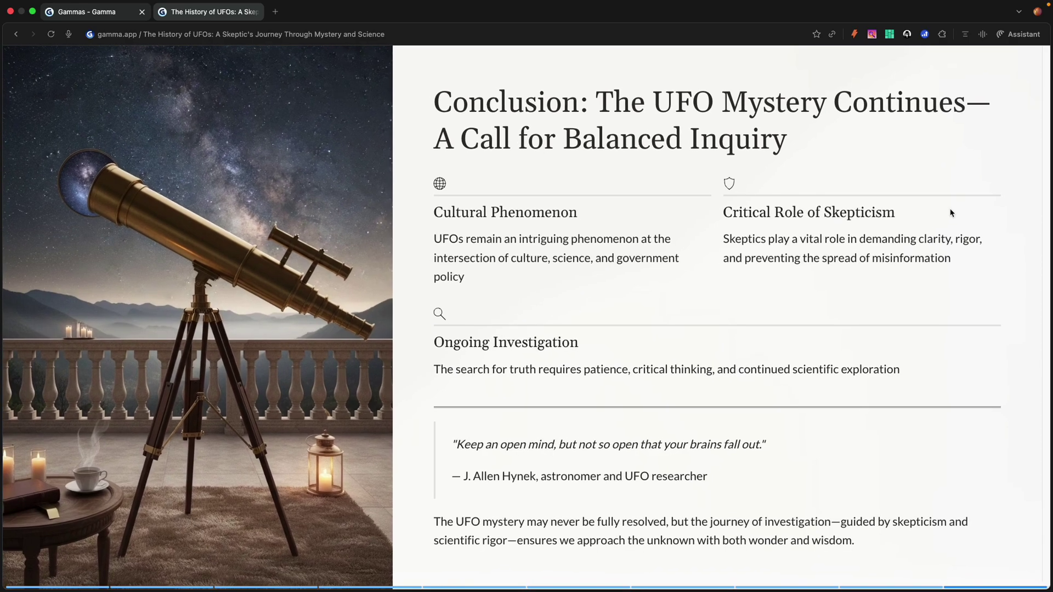
{"action": "key", "text": "Left"}
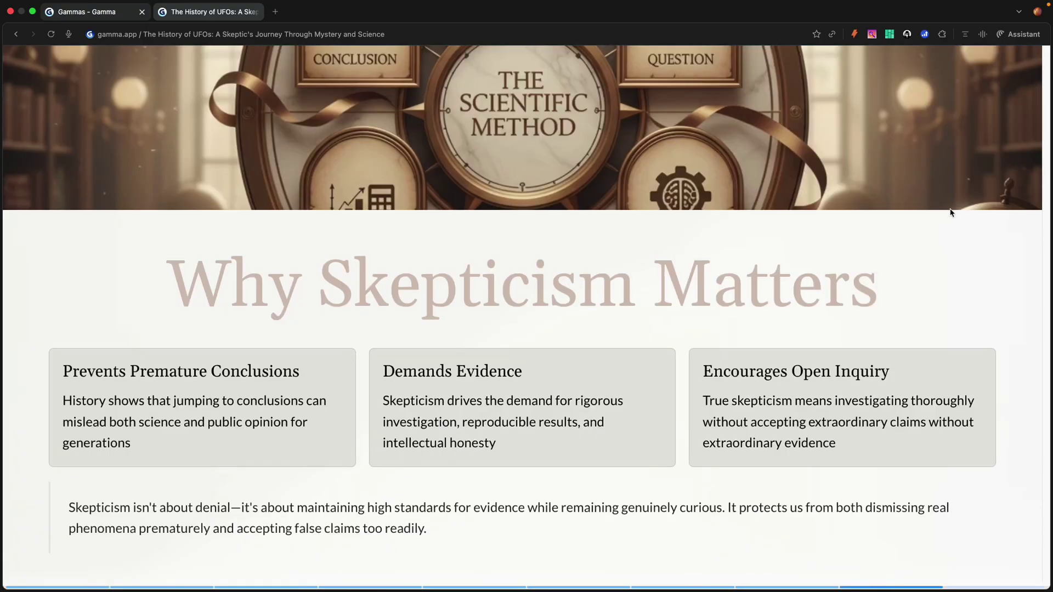
{"action": "key", "text": "Right"}
{"action": "key", "text": "Left"}
{"action": "key", "text": "Left"}
{"action": "key", "text": "Left"}
{"action": "key", "text": "Left"}
{"action": "key", "text": "Left"}
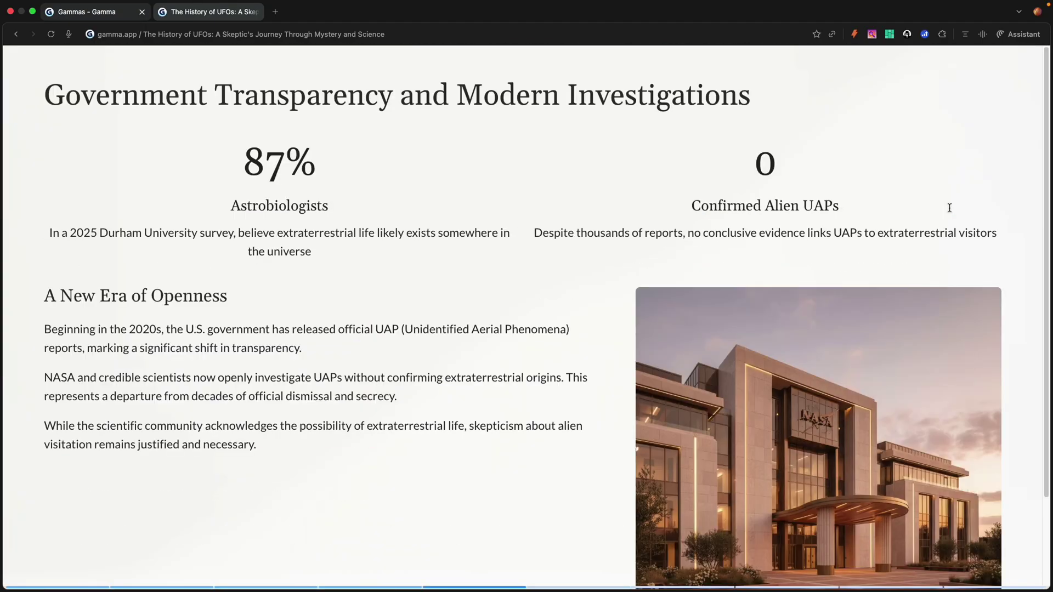
{"action": "key", "text": "Left"}
{"action": "key", "text": "Left"}
{"action": "key", "text": "Left"}
{"action": "key", "text": "Left"}
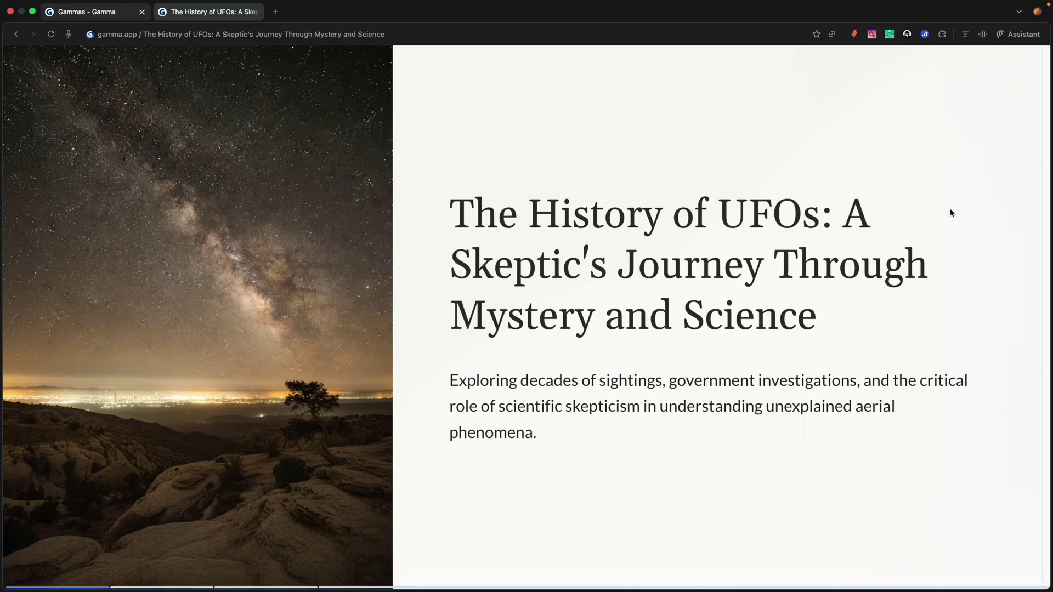
{"action": "key", "text": "Right"}
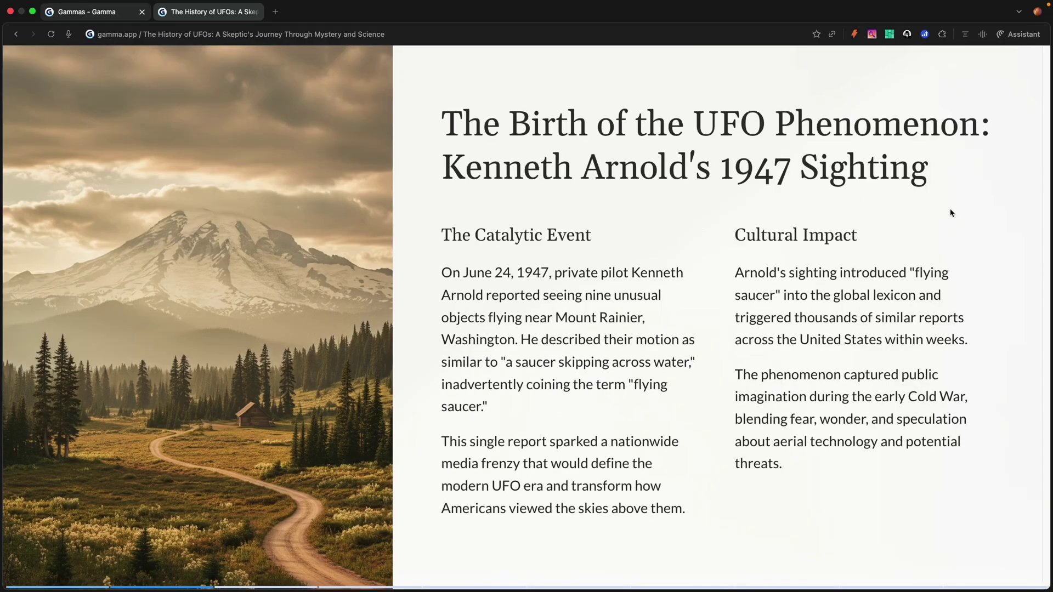
{"action": "key", "text": "Right"}
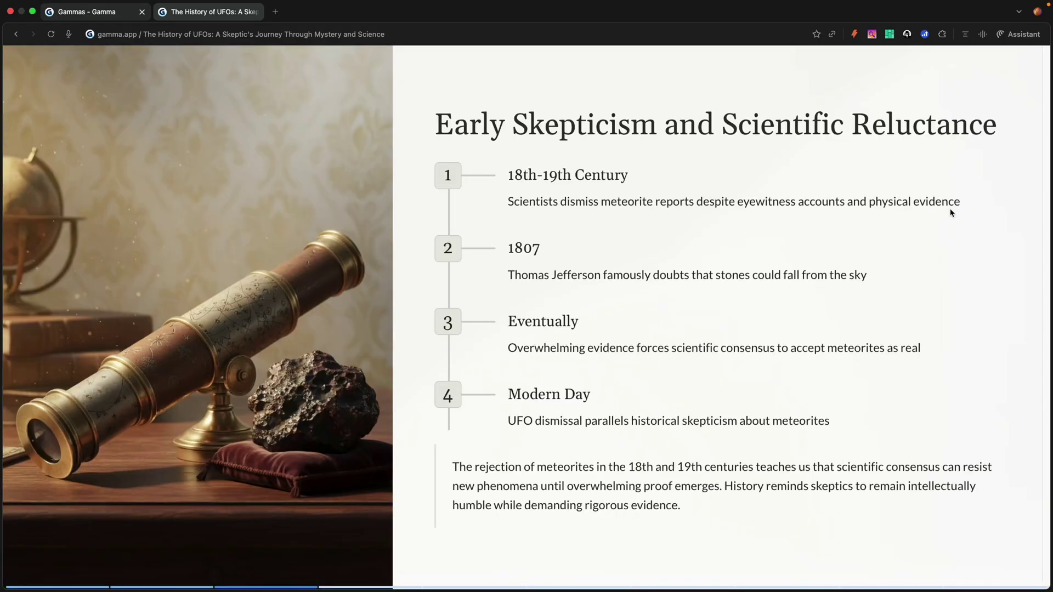
{"action": "key", "text": "Right"}
{"action": "key", "text": "Right"}
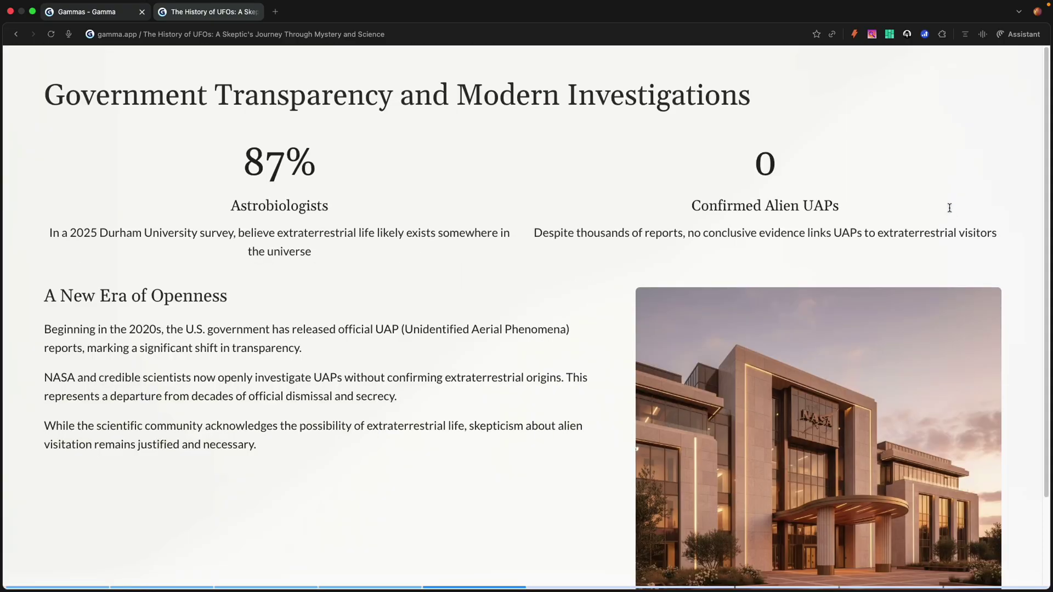
{"action": "key", "text": "Right"}
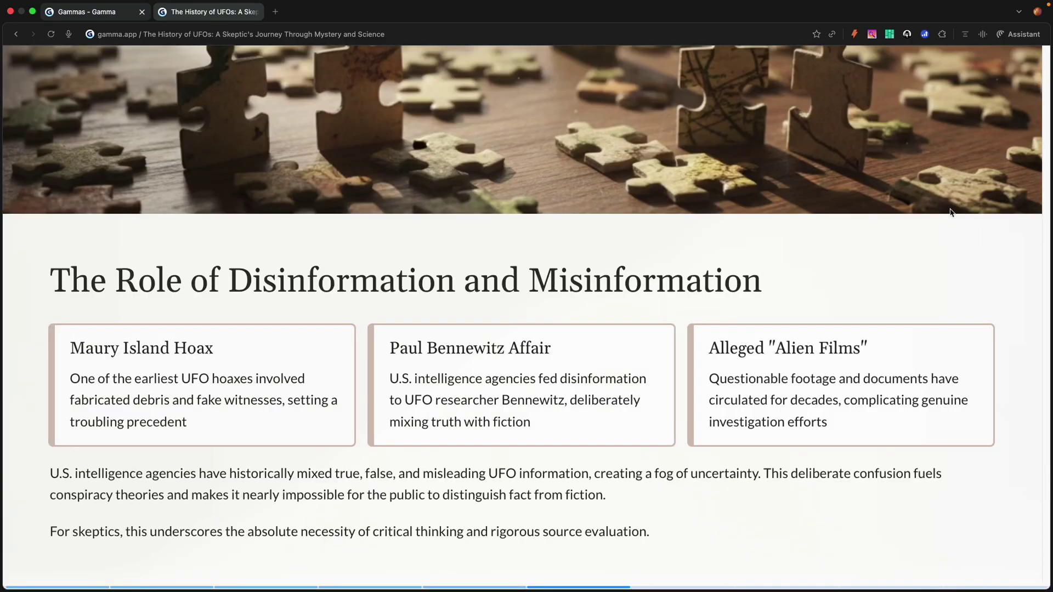
{"action": "key", "text": "Right"}
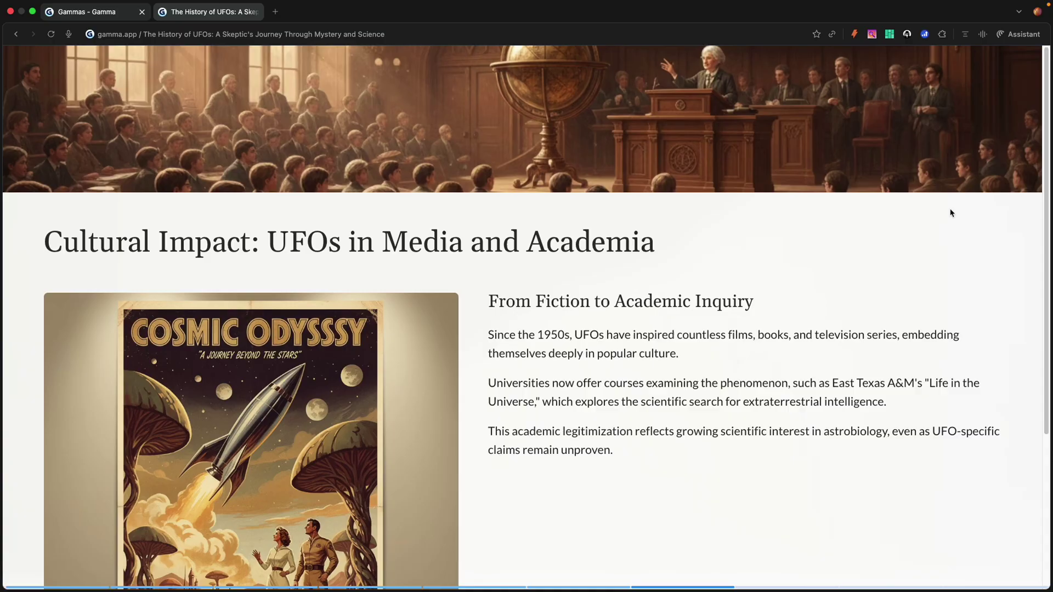
{"action": "key", "text": "Right"}
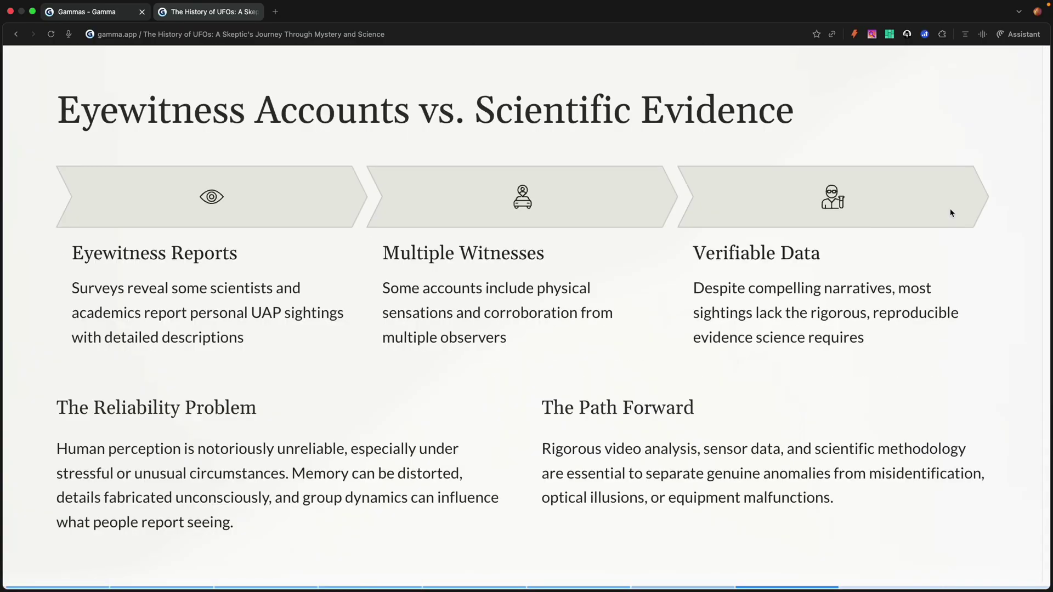
{"action": "key", "text": "Right"}
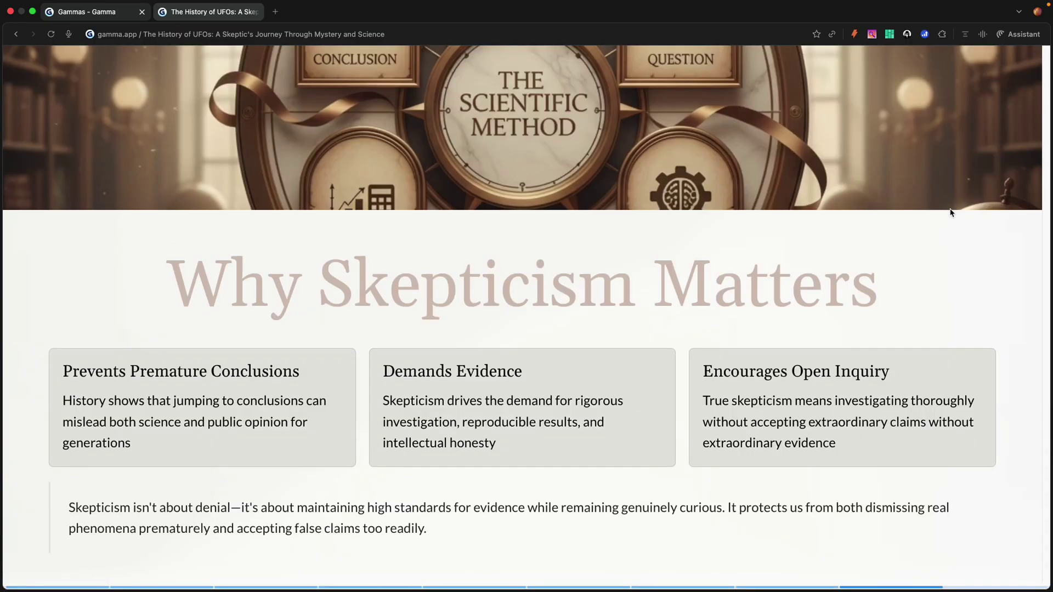
{"action": "key", "text": "Right"}
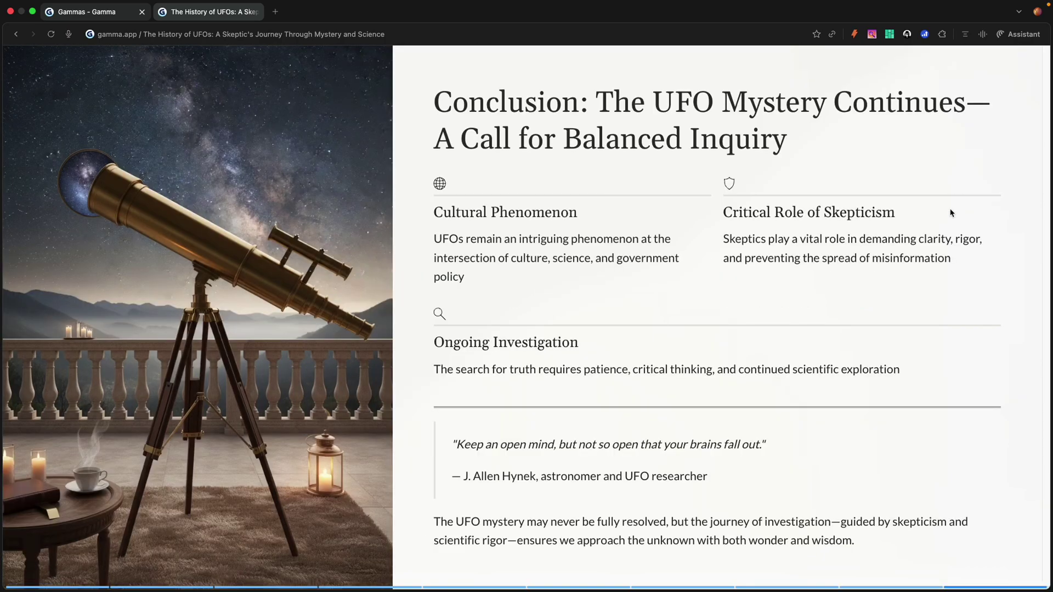
{"action": "key", "text": "Escape"}
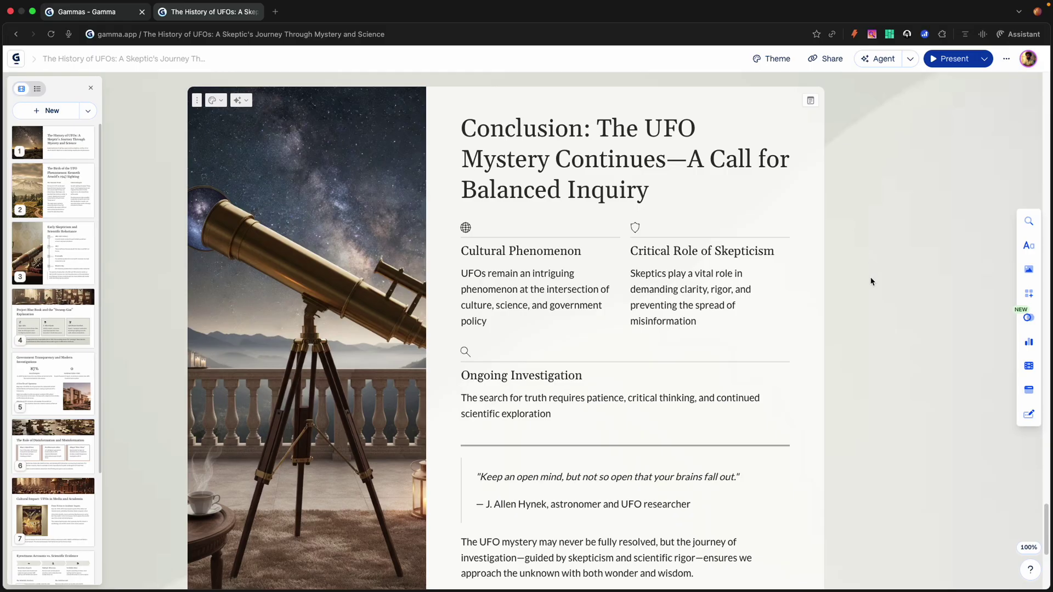
{"action": "scroll", "coordinate": [871, 281], "scroll_direction": "up", "scroll_amount": 15}
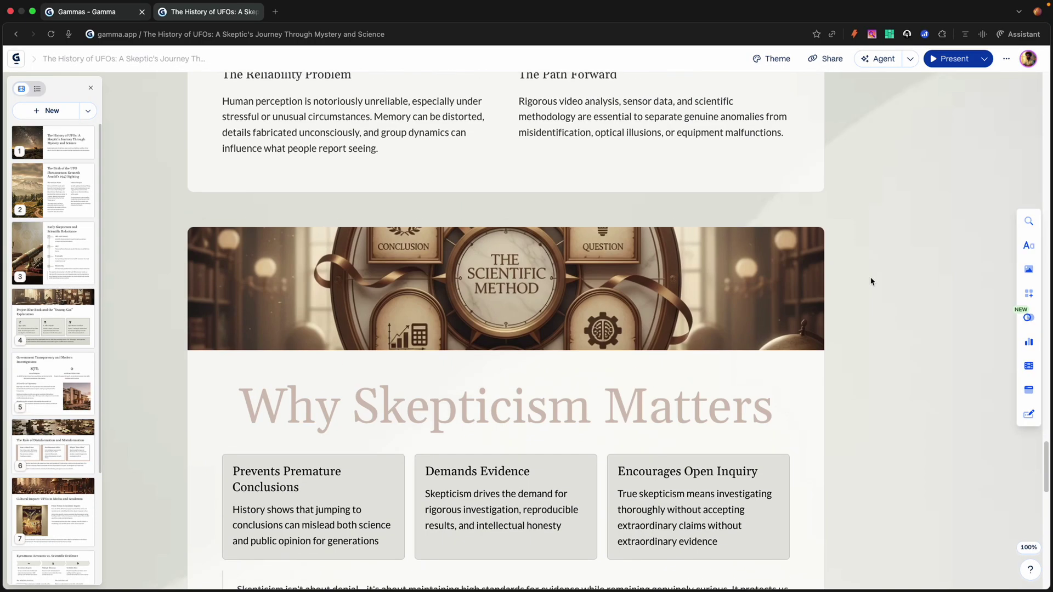
{"action": "scroll", "coordinate": [871, 282], "scroll_direction": "up", "scroll_amount": 7}
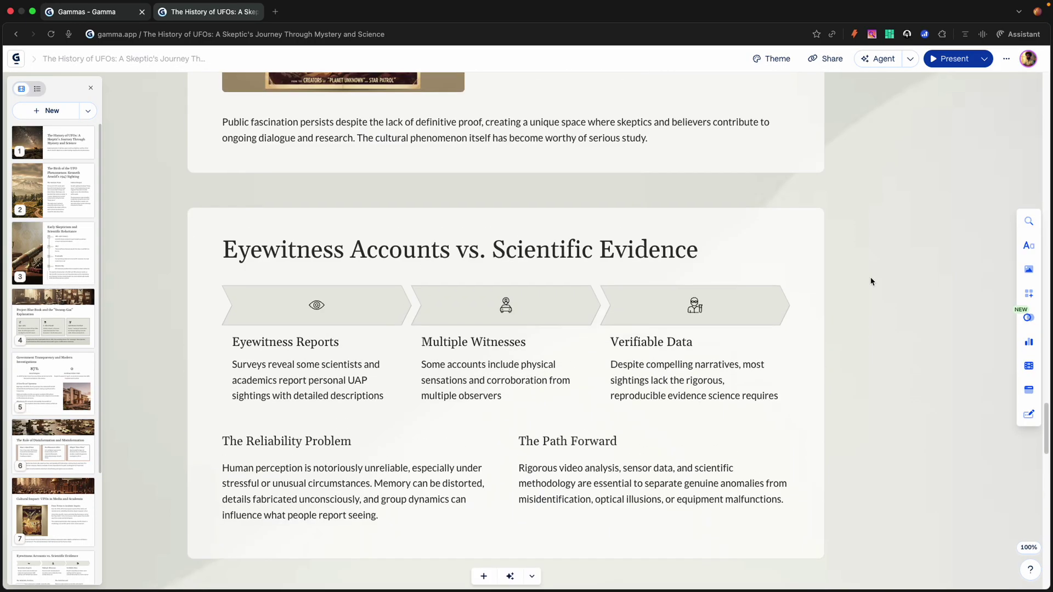
{"action": "scroll", "coordinate": [872, 281], "scroll_direction": "up", "scroll_amount": 10}
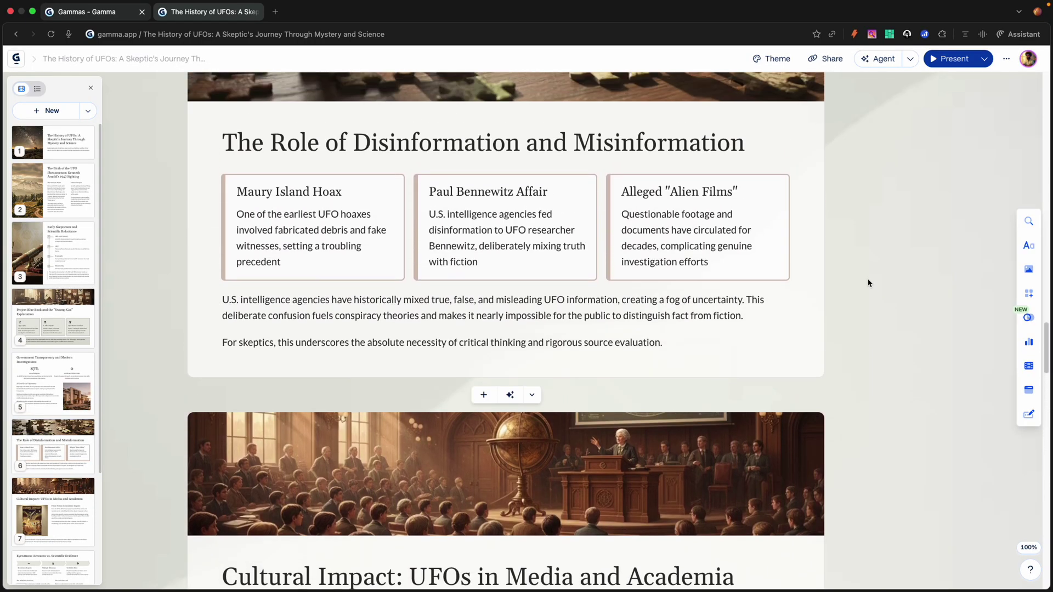
{"action": "scroll", "coordinate": [869, 283], "scroll_direction": "up", "scroll_amount": 10}
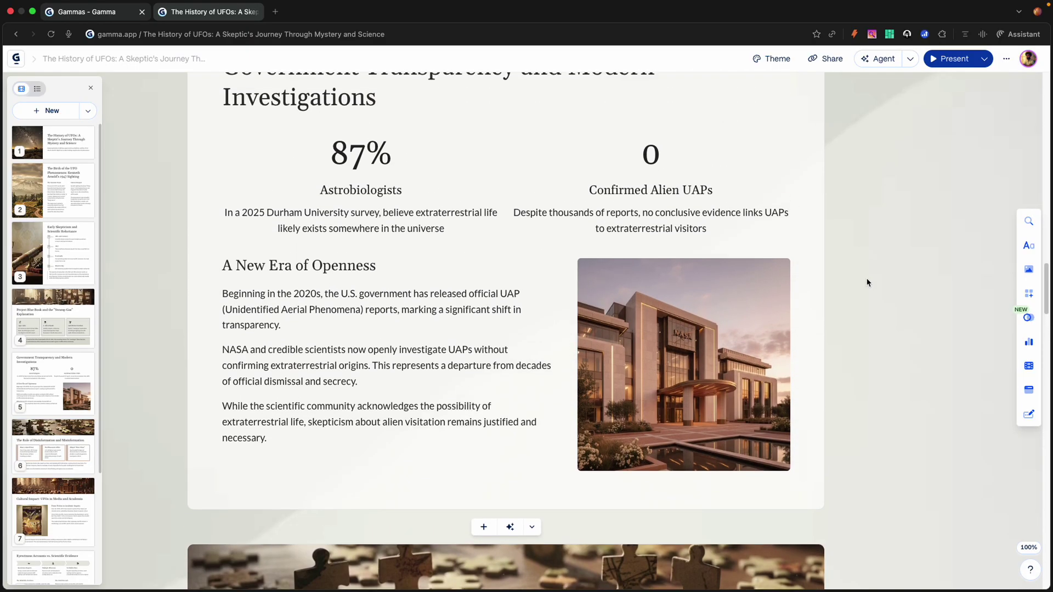
{"action": "scroll", "coordinate": [867, 282], "scroll_direction": "up", "scroll_amount": 5}
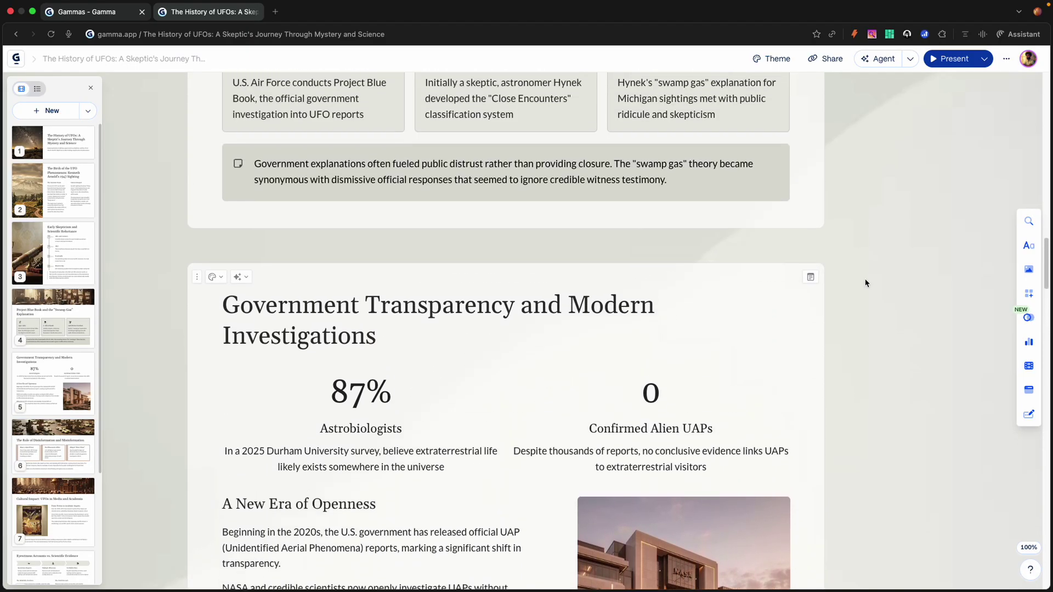
{"action": "scroll", "coordinate": [865, 283], "scroll_direction": "up", "scroll_amount": 1}
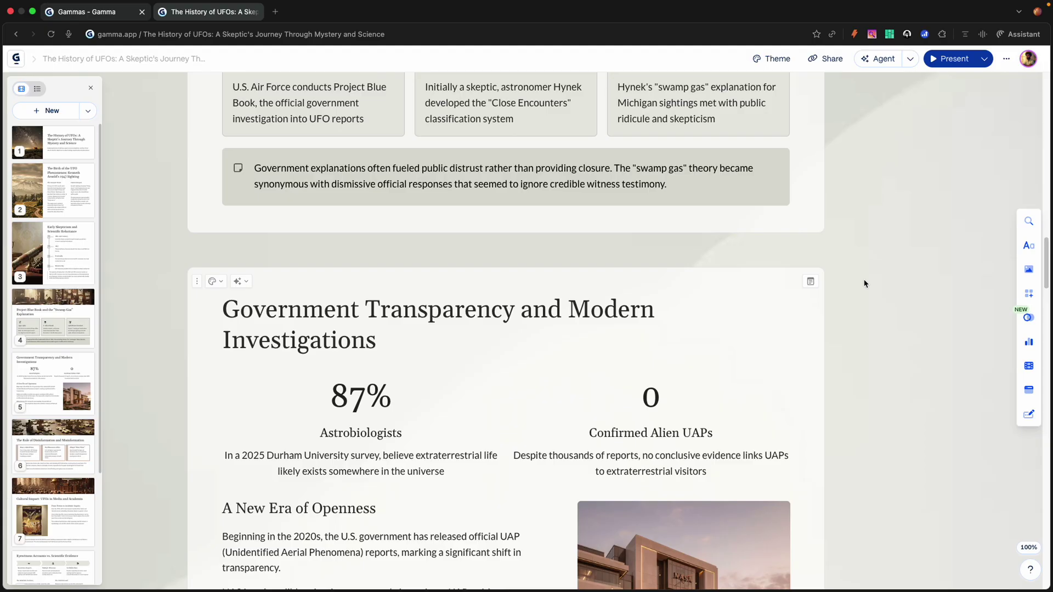
{"action": "scroll", "coordinate": [864, 283], "scroll_direction": "up", "scroll_amount": 8}
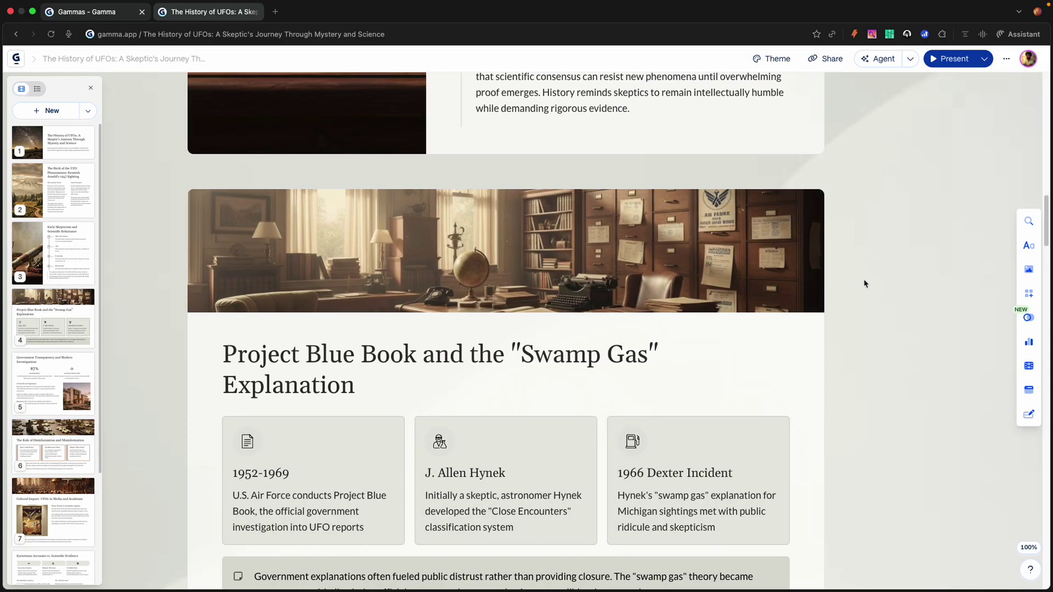